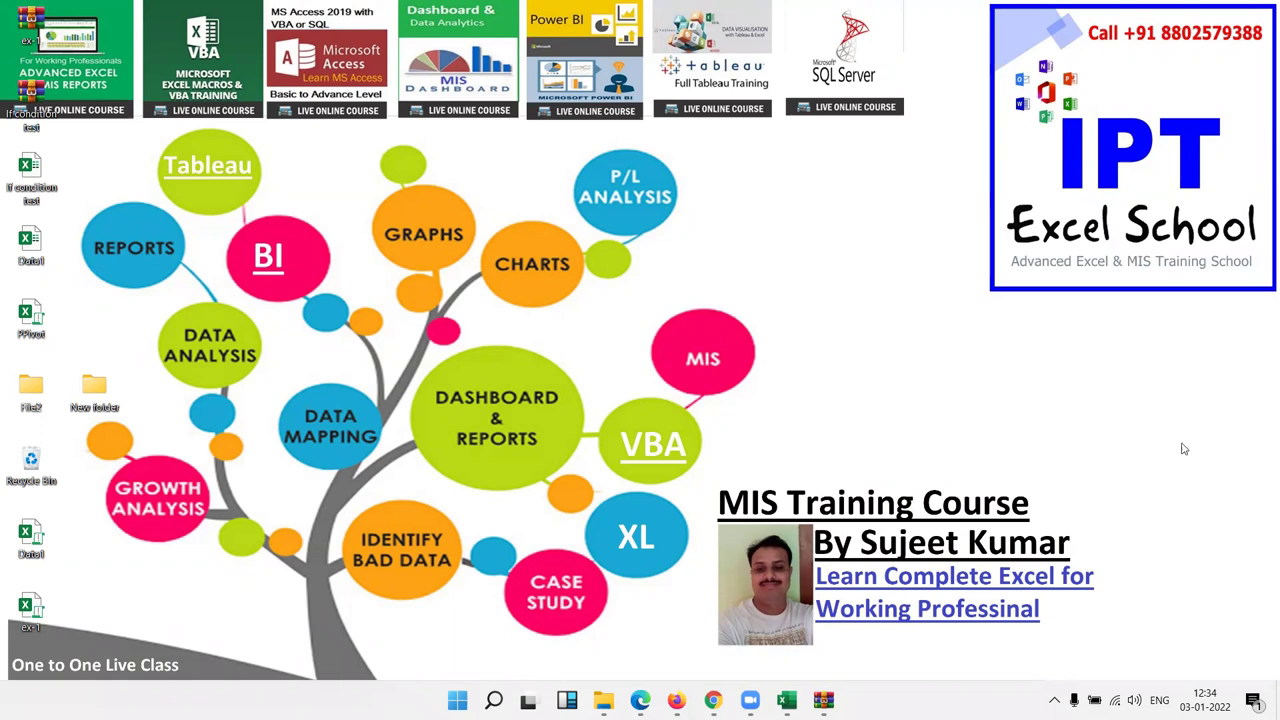
Refresh the desktop and restore the Excel workbook Book1 from the taskbar
right_click(704, 289)
click(742, 300)
mouse_move(750, 700)
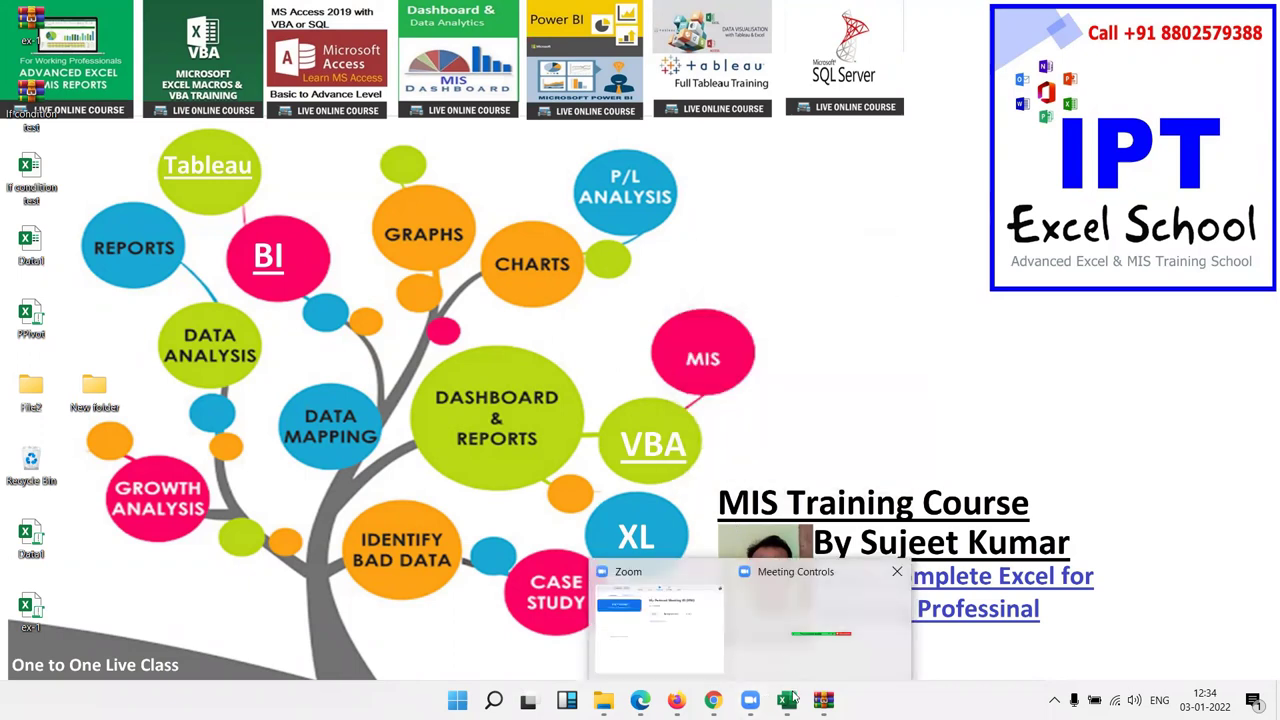
click(791, 691)
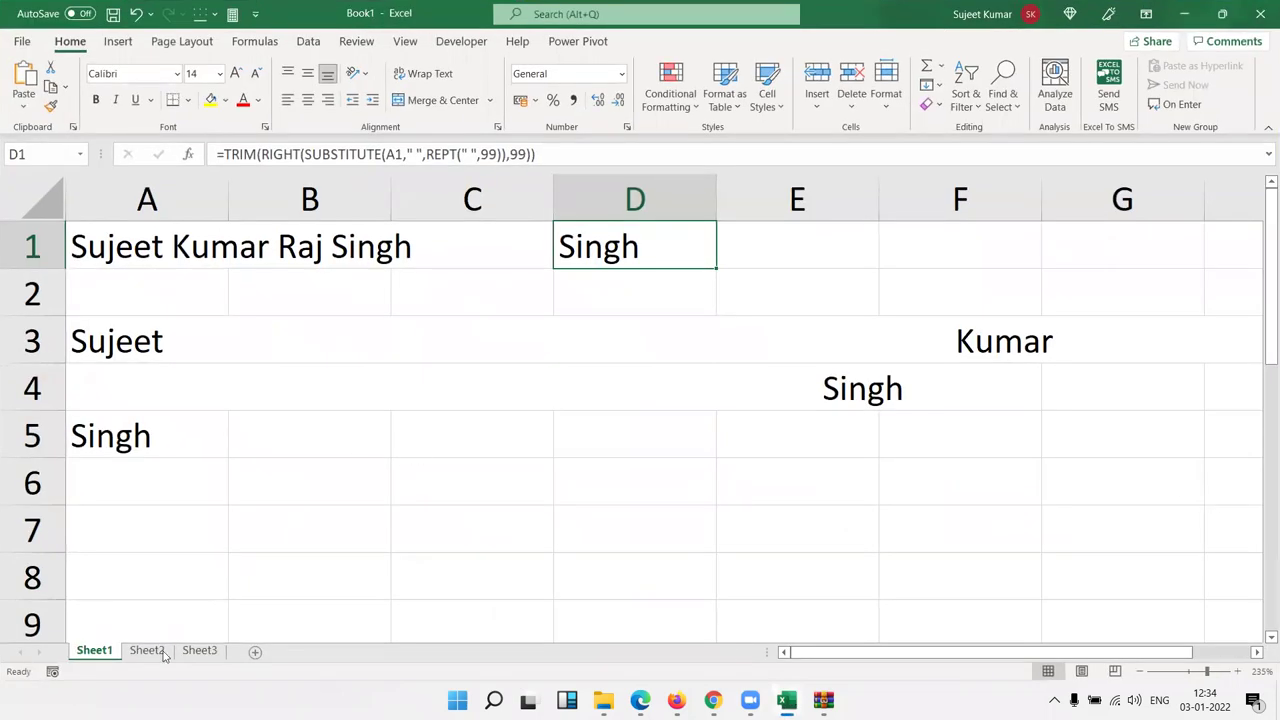
On Sheet2, enter Puja in A1 and fill it down through A7
click(166, 656)
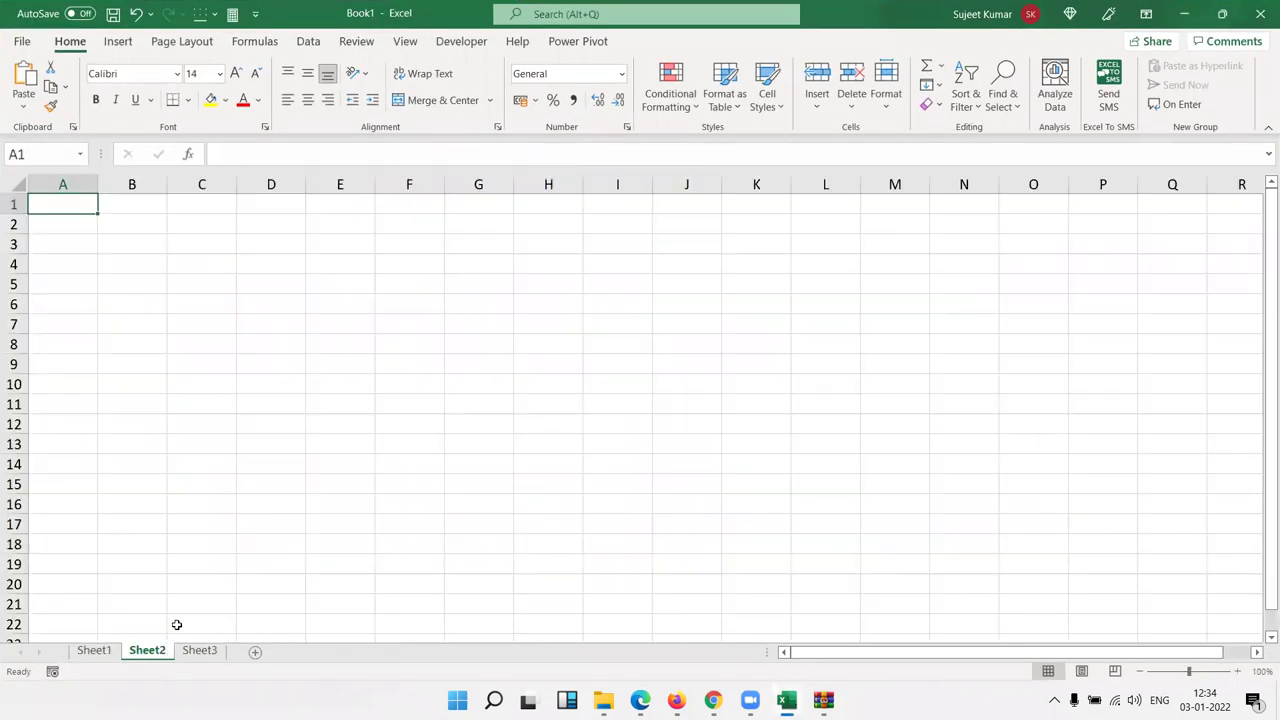
scroll(115, 440, up, 6)
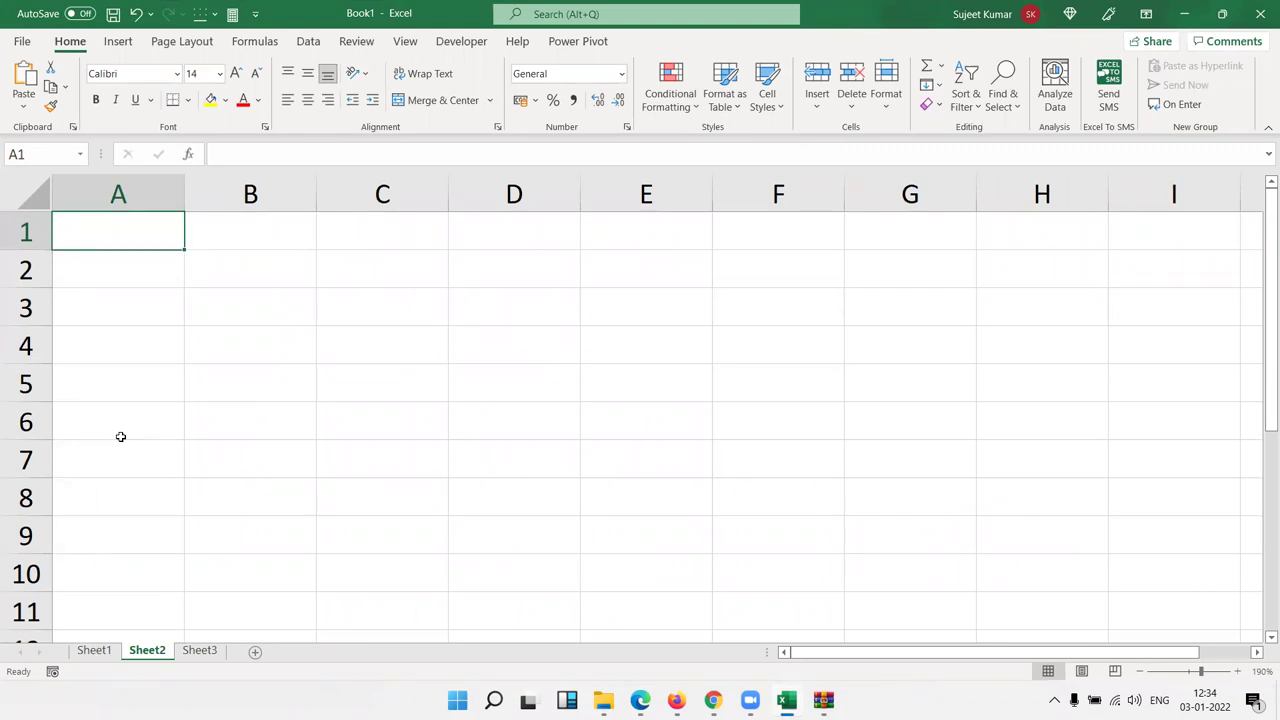
text(Puja)
key(Escape)
text(Puja)
key(Return)
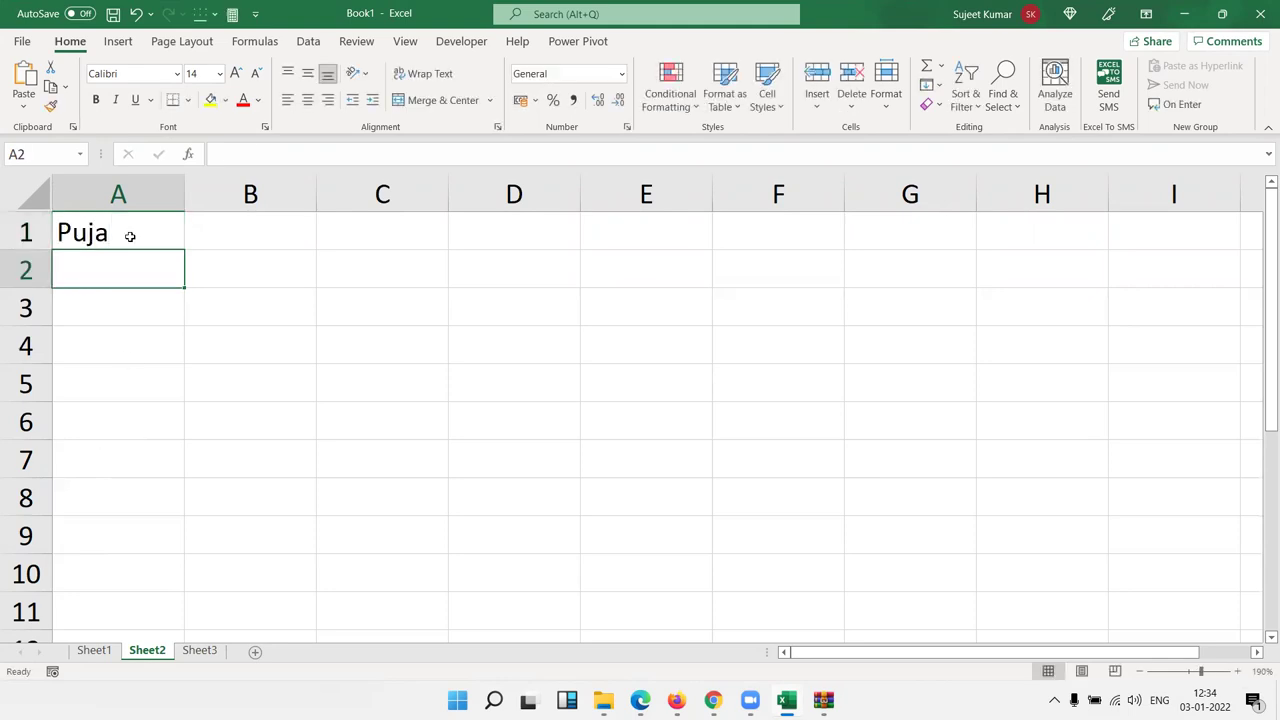
drag(130, 236, 100, 468)
key(ctrl+d)
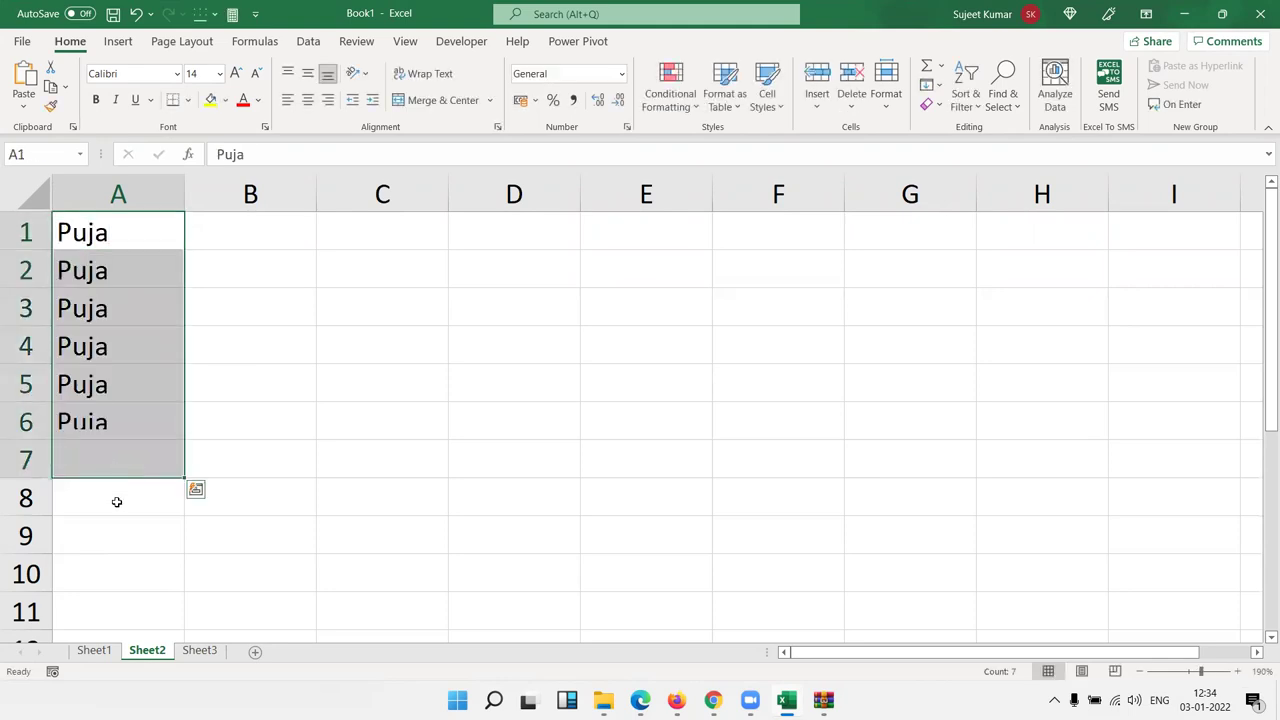
Enter Mohan in A8 and fill it down through A18
click(135, 483)
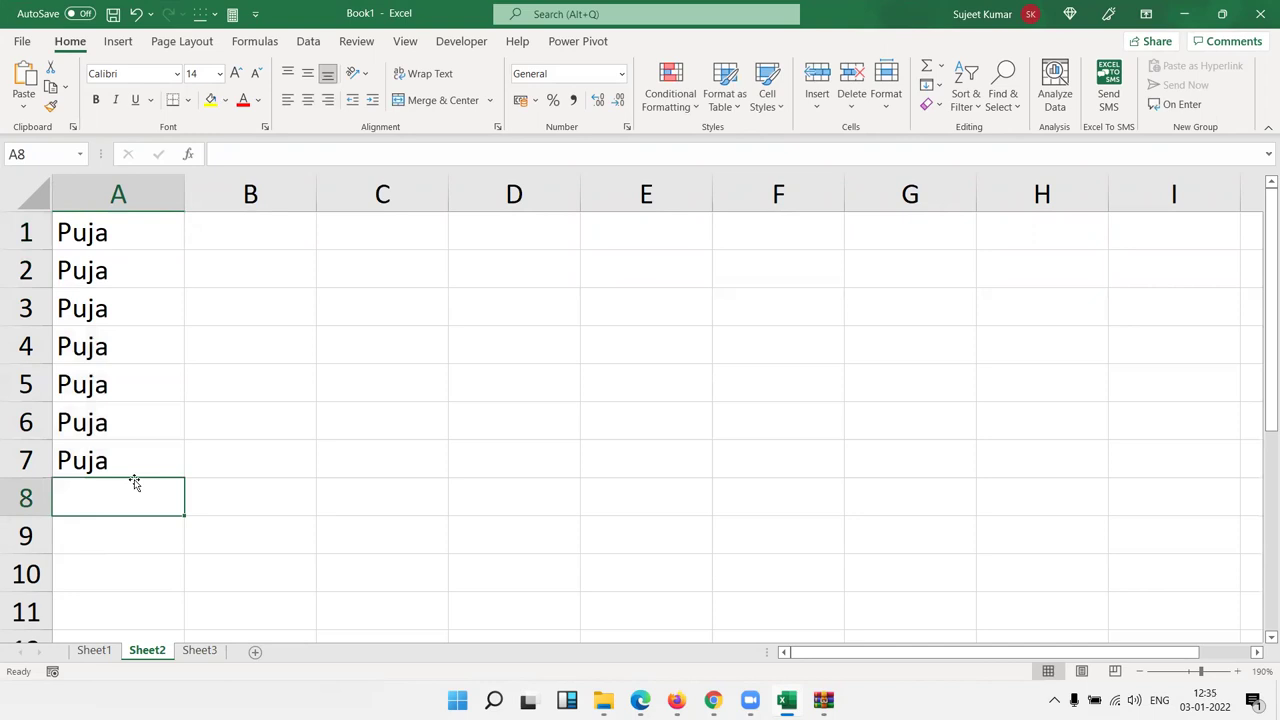
text(Mohan)
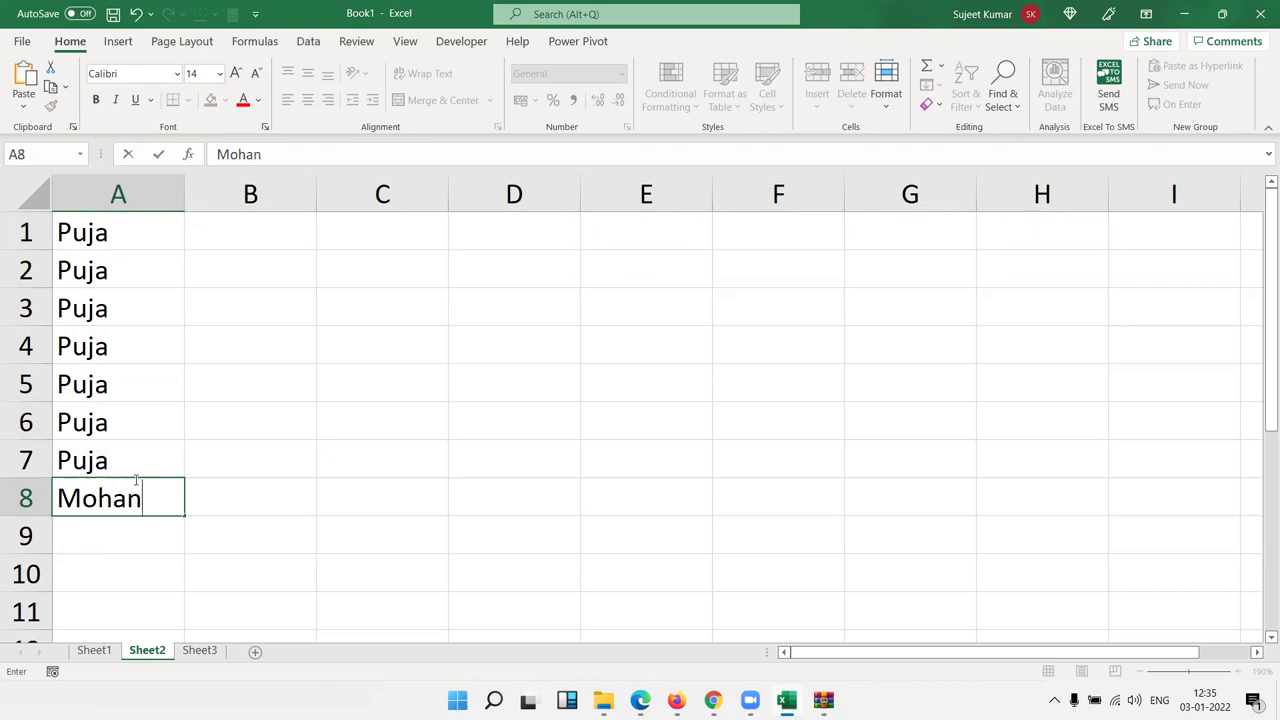
key(Return)
key(Return)
click(165, 505)
mouse_move(184, 516)
mouse_down()
mouse_move(172, 651)
mouse_move(127, 606)
mouse_up()
click(127, 606)
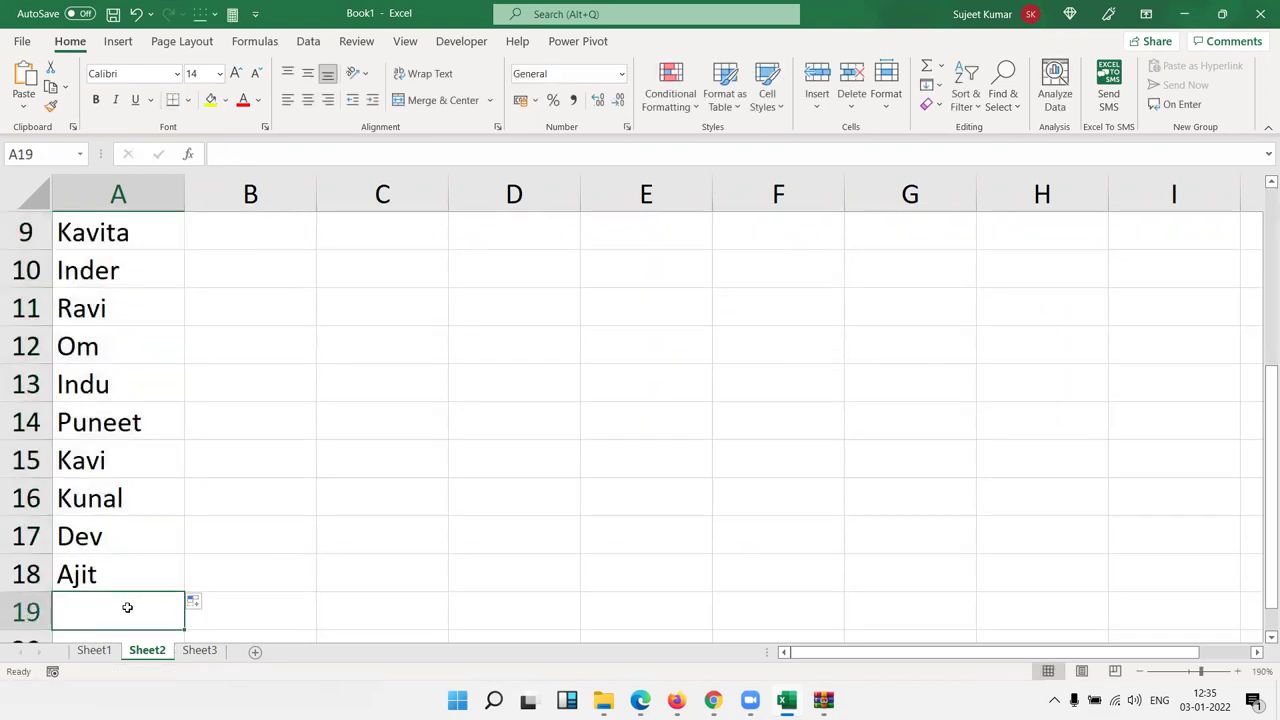
scroll(122, 566, up, 3)
drag(106, 458, 106, 510)
click(104, 518)
click(104, 510)
key(ctrl+shift+Down)
key(ctrl+d)
key(ctrl+Down)
Enter Kavita in A19 and fill it down through A28
key(Down)
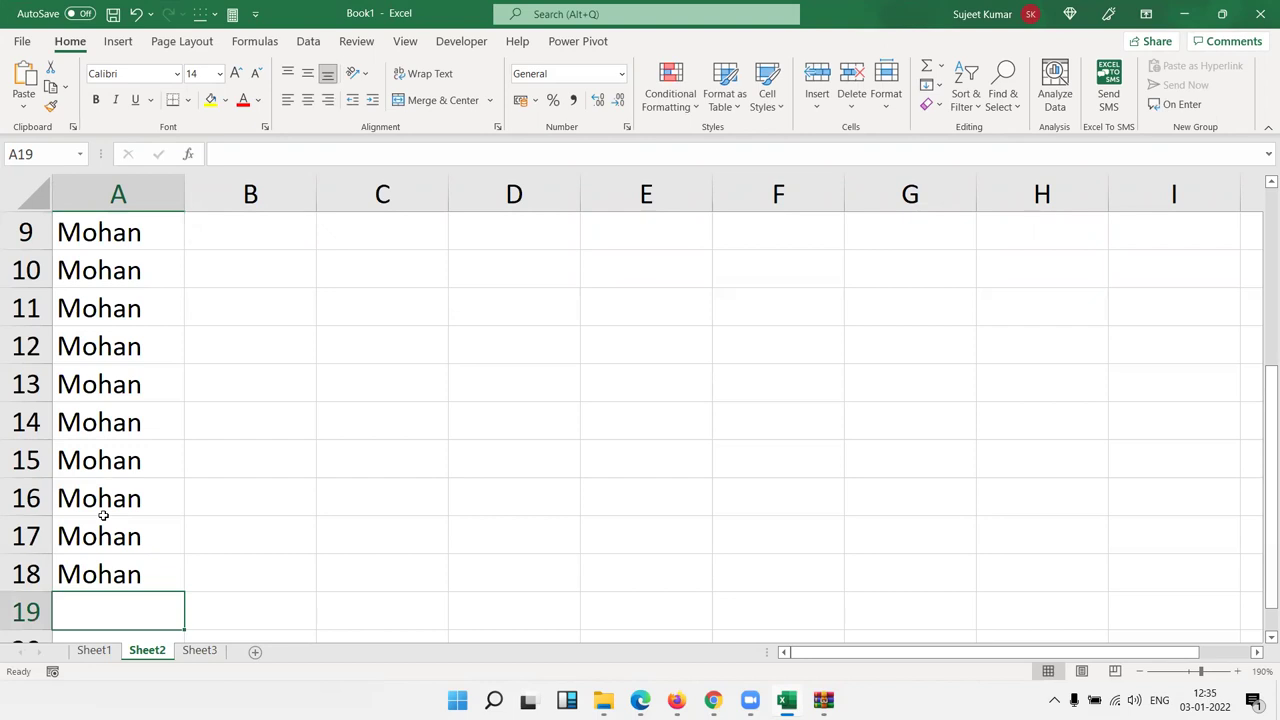
text(Kavita)
key(Return)
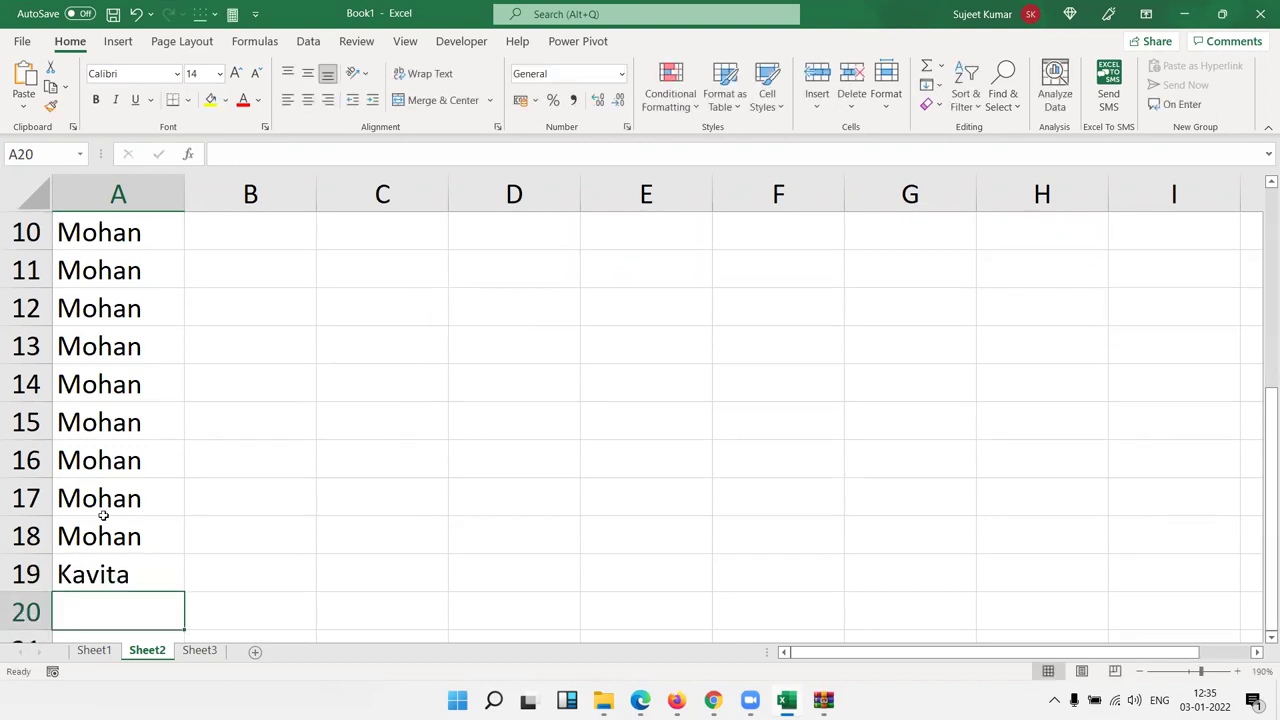
key(Up)
key(shift+Down)
key(shift+Down)
key(shift+Down)
key(shift+Down)
key(ctrl+d)
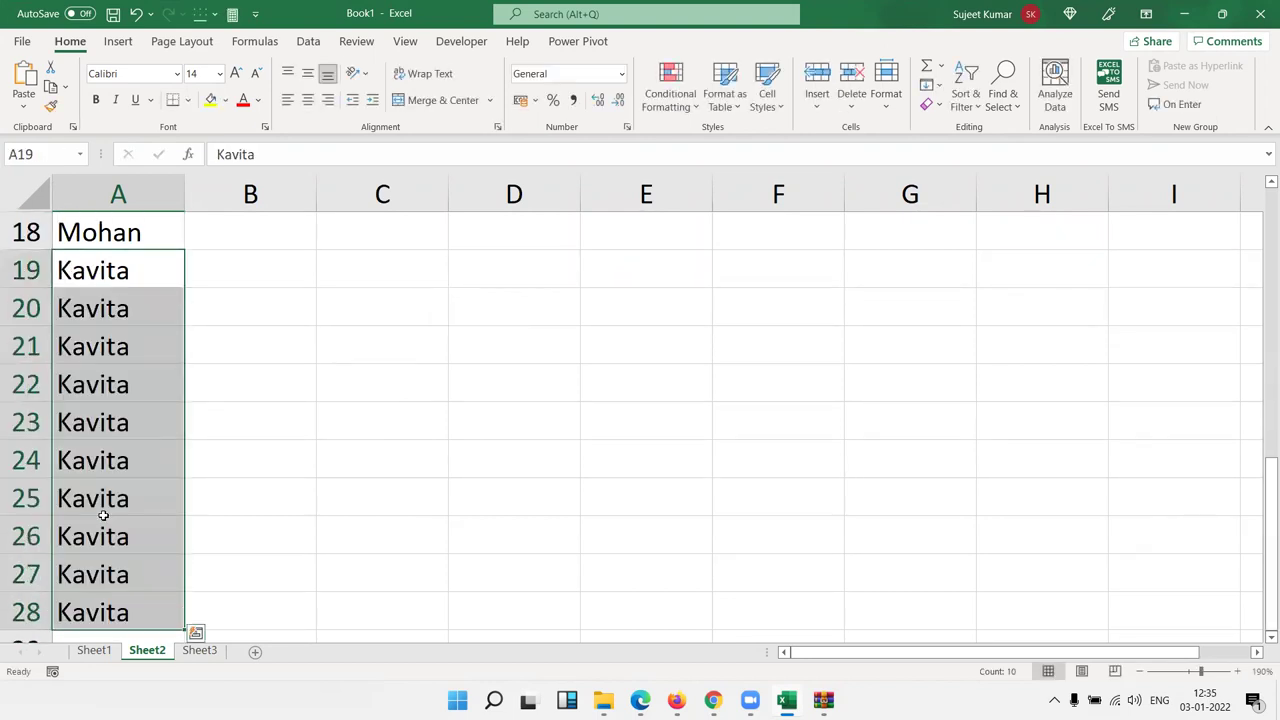
key(ctrl+Home)
key(Right)
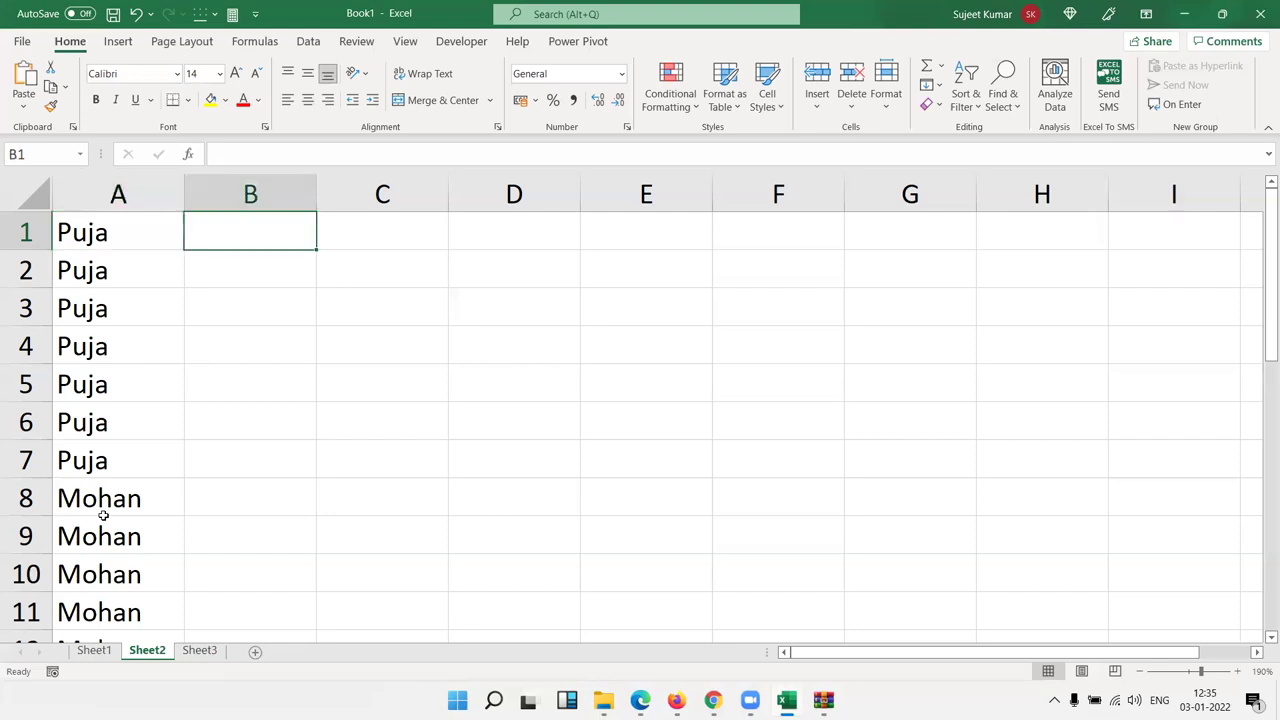
Enter 1 in B1 and the running-count formula =IF(A2=A1,B1+1,1) in B2
text(1)
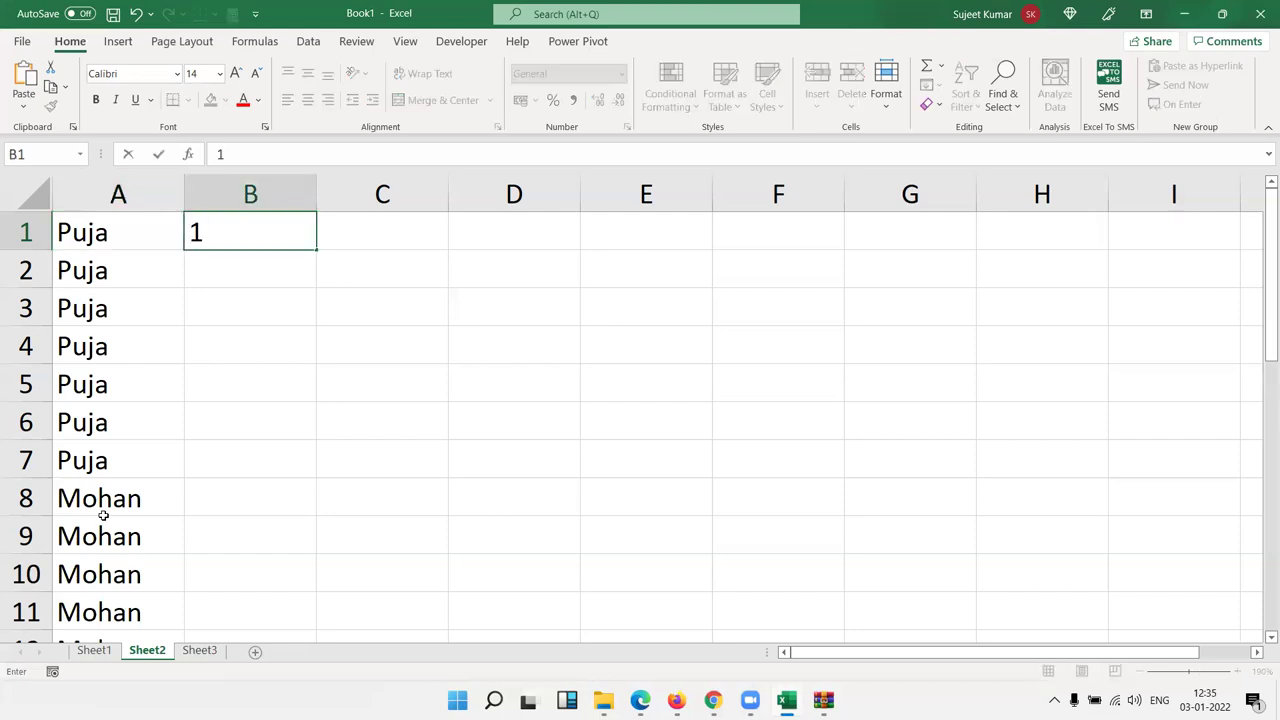
key(Escape)
text(=)
key(Escape)
key(Down)
key(Up)
text(1)
key(Return)
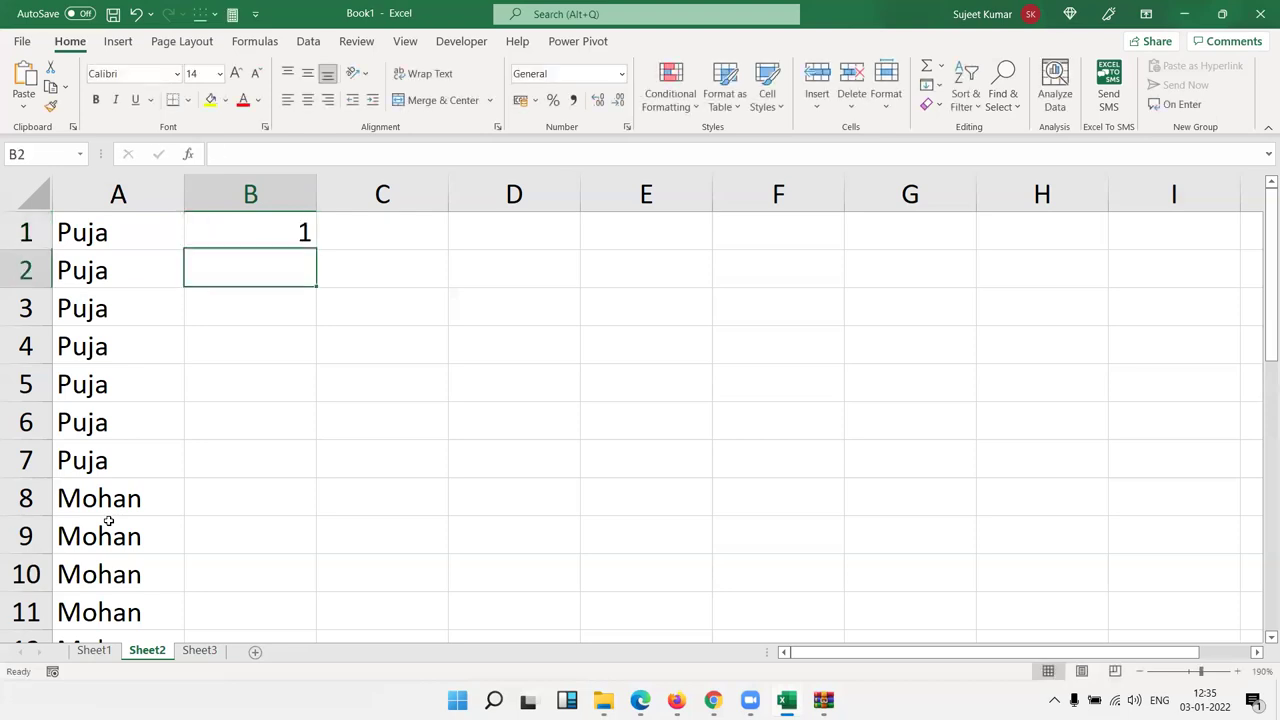
text(=if)
key(Tab)
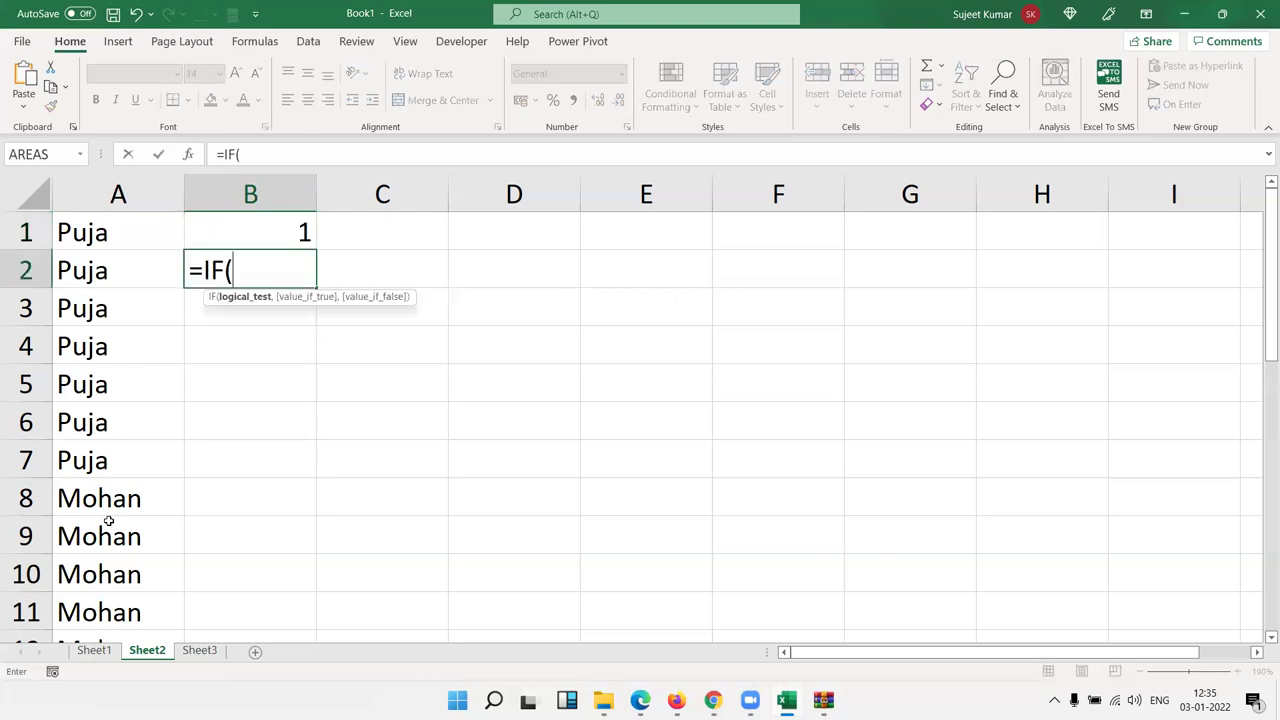
key(Left)
text(=)
key(Up)
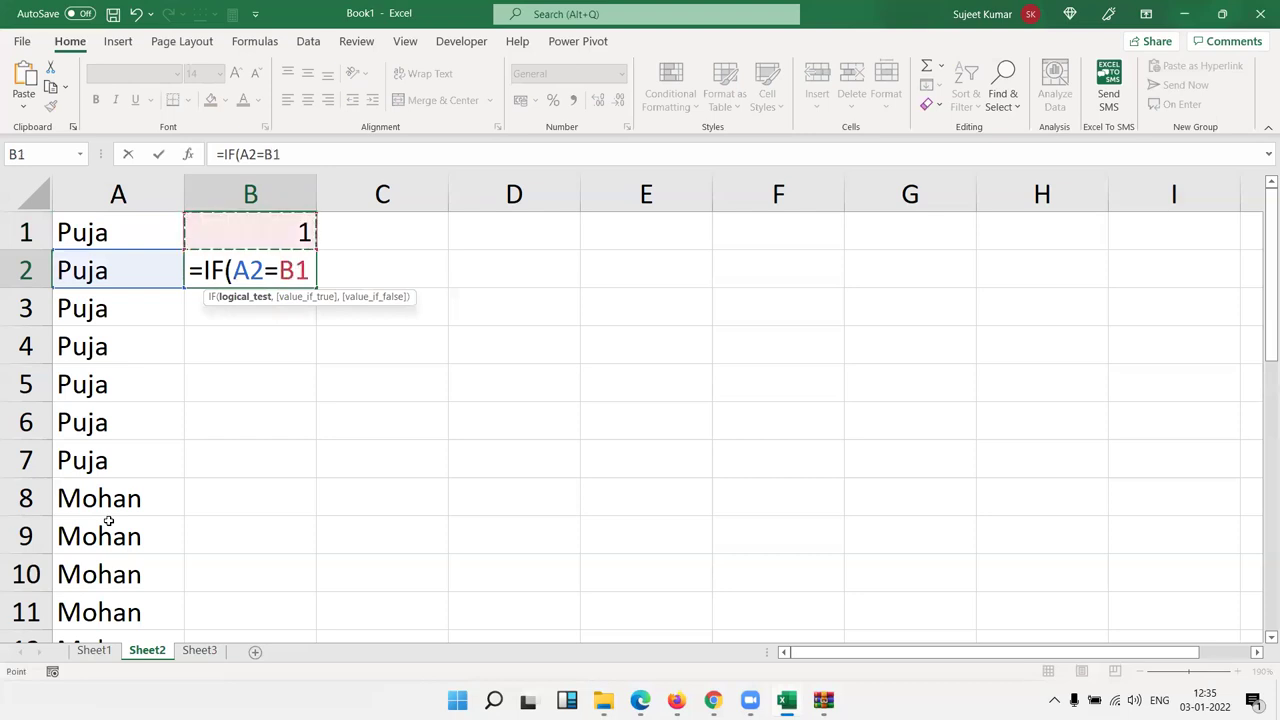
key(Left)
text(,)
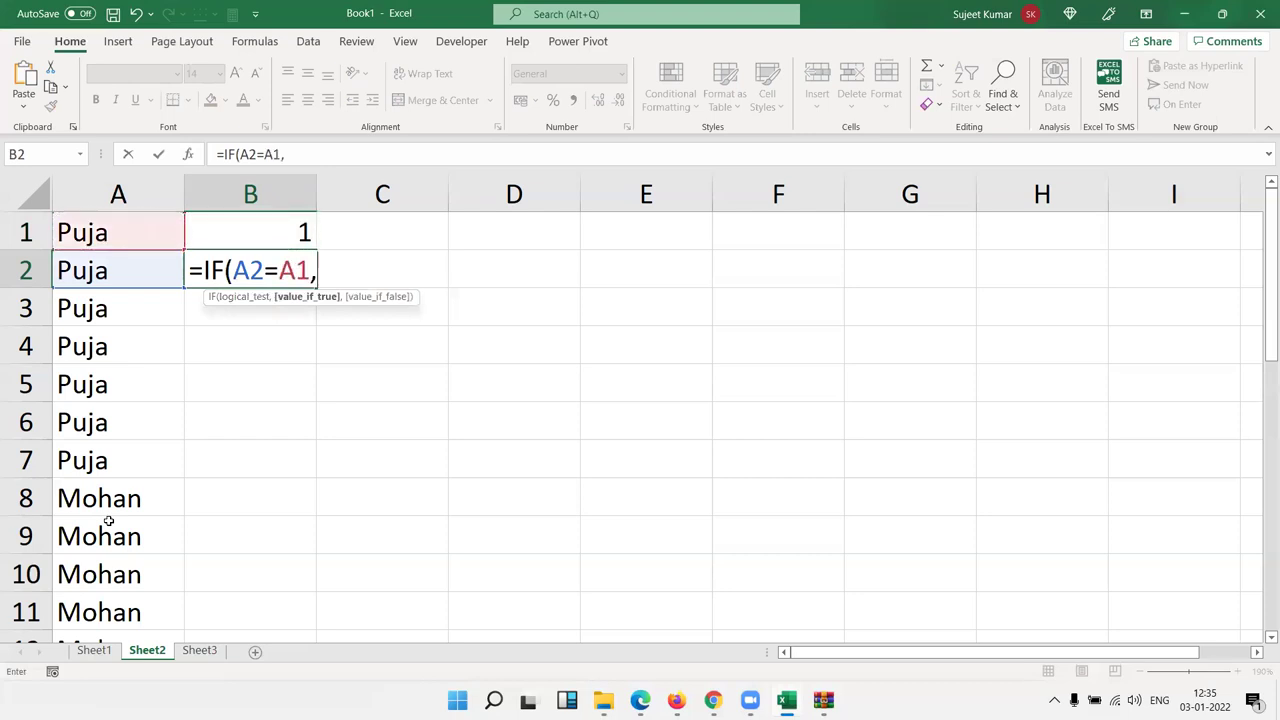
key(Up)
text(+1,1)
key(Return)
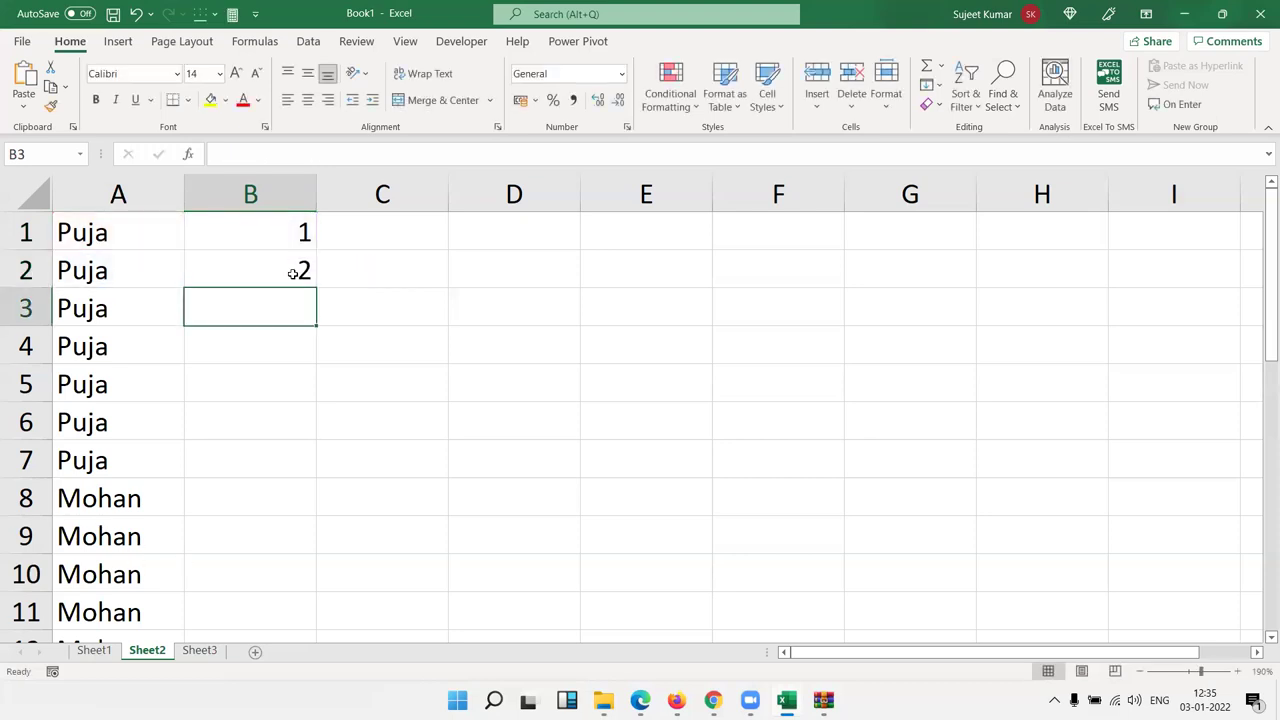
Fill the count formula down the list and convert column B to plain values
click(295, 272)
double_click(316, 288)
click(251, 194)
key(ctrl+c)
click(22, 108)
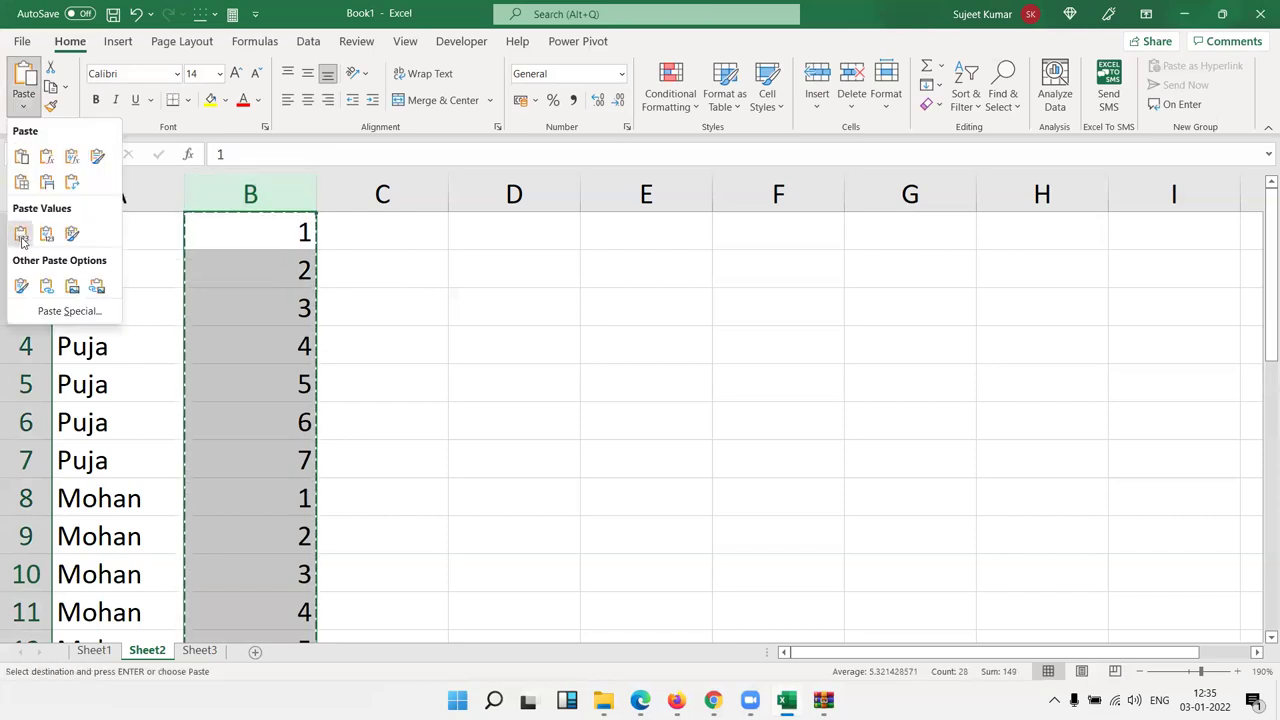
click(21, 234)
key(Escape)
click(562, 284)
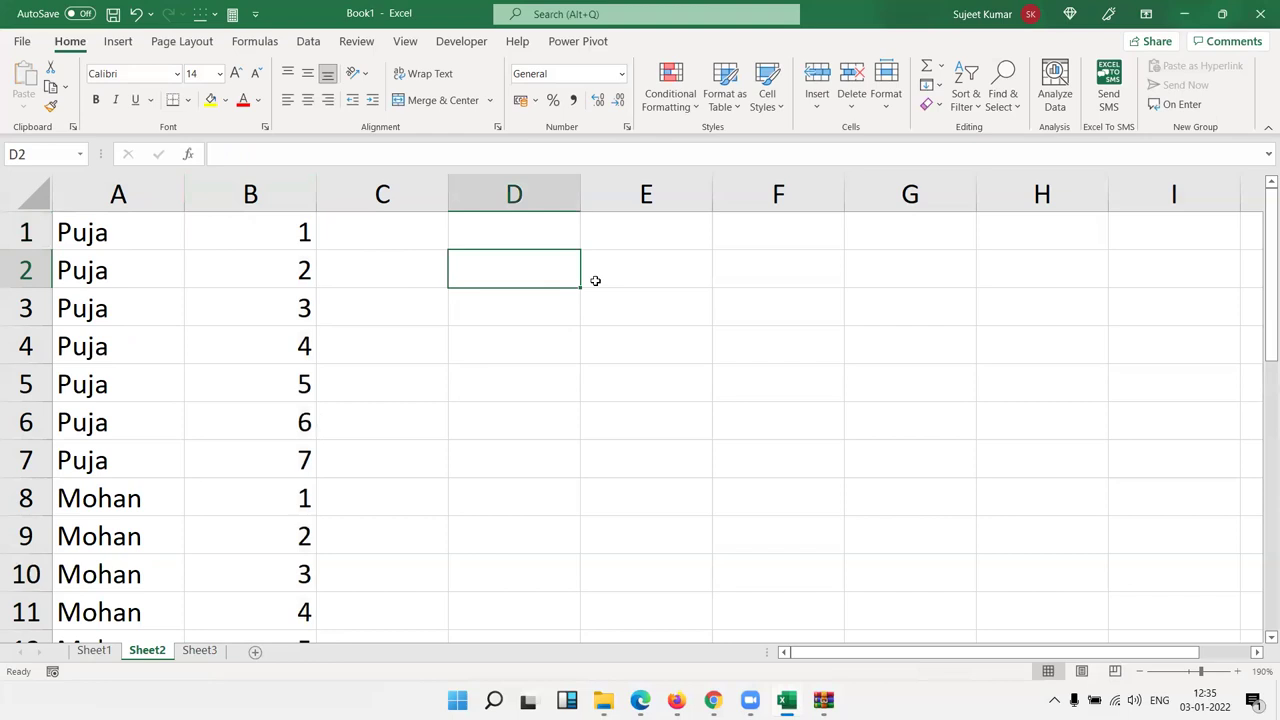
Enter Puja in D2 as the lookup name
click(595, 281)
key(Left)
text(Puja)
click(590, 406)
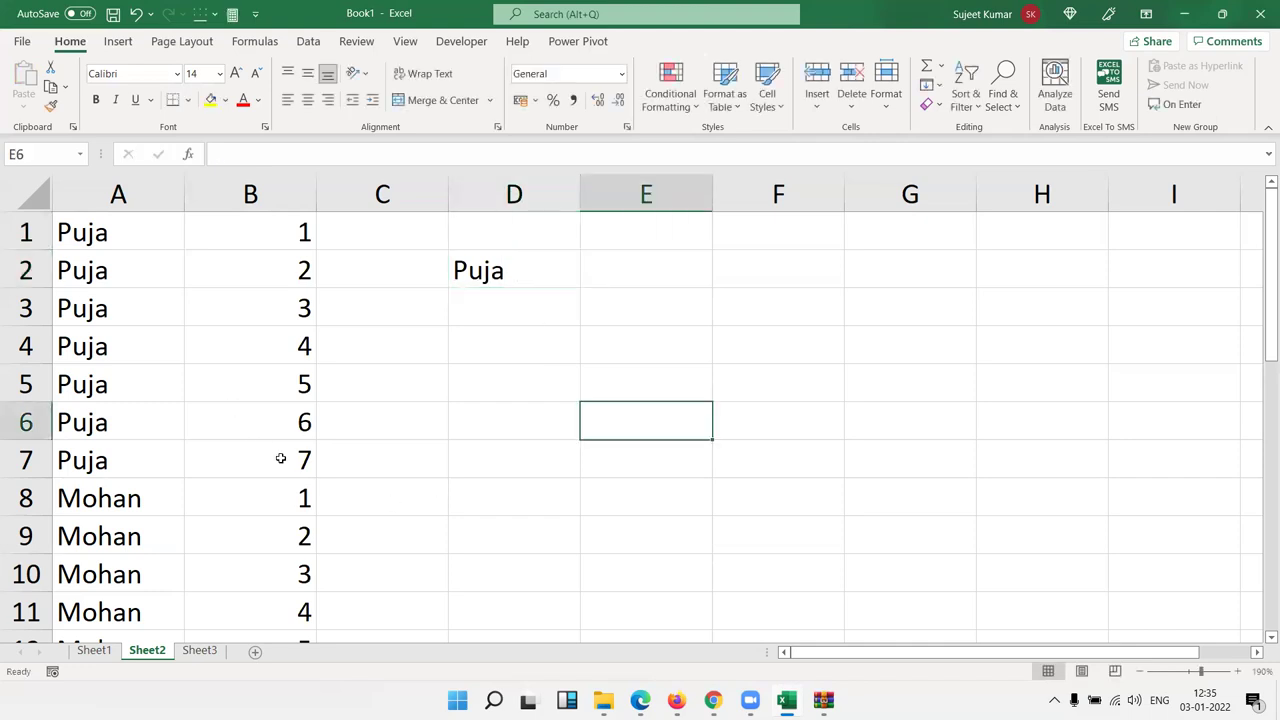
click(280, 457)
Enter =MAXIFS(B:B,A:A,D2) in E2, then delete it, leaving E2 empty
click(641, 276)
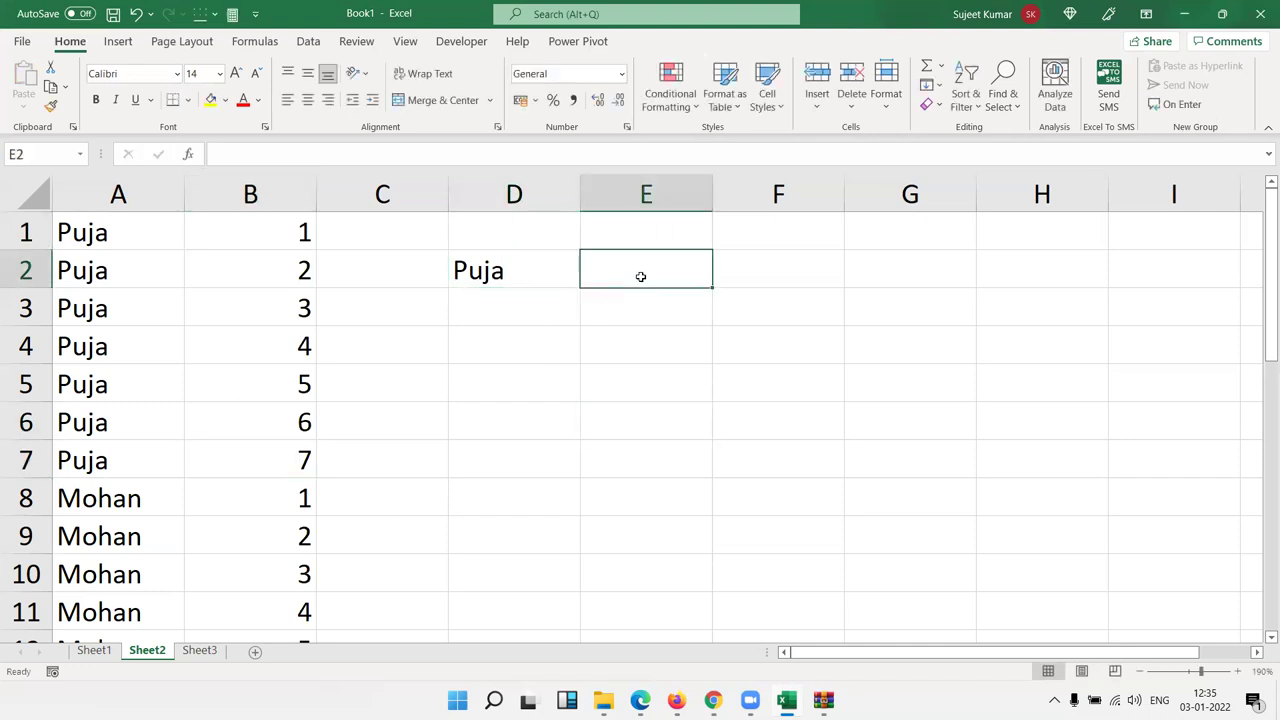
text(=sum)
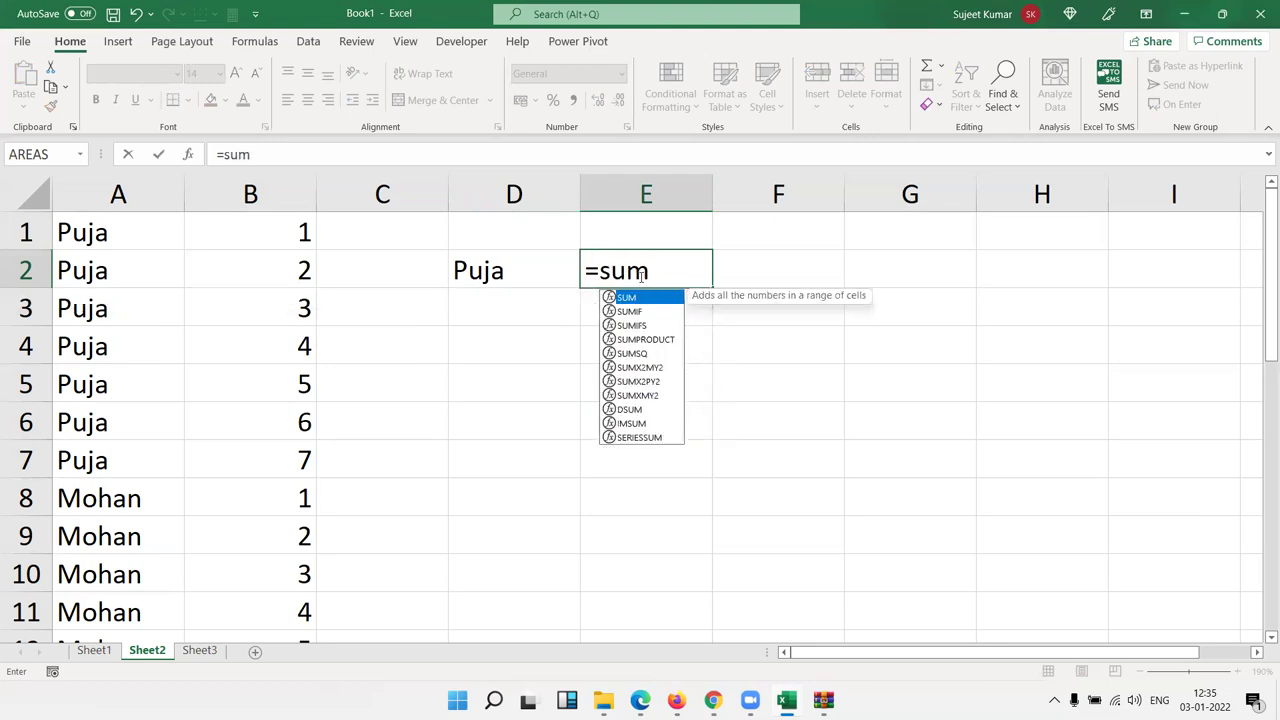
key(BackSpace)
key(BackSpace)
key(BackSpace)
text(max)
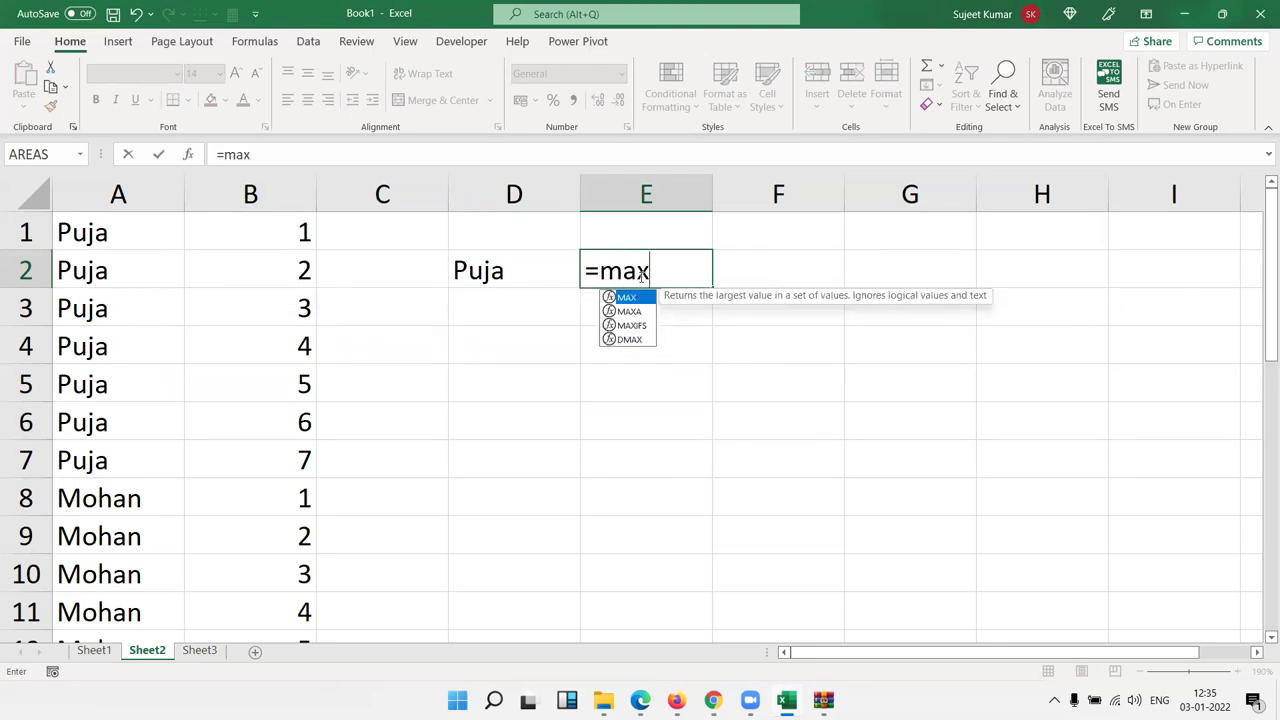
key(Down)
key(Down)
key(Tab)
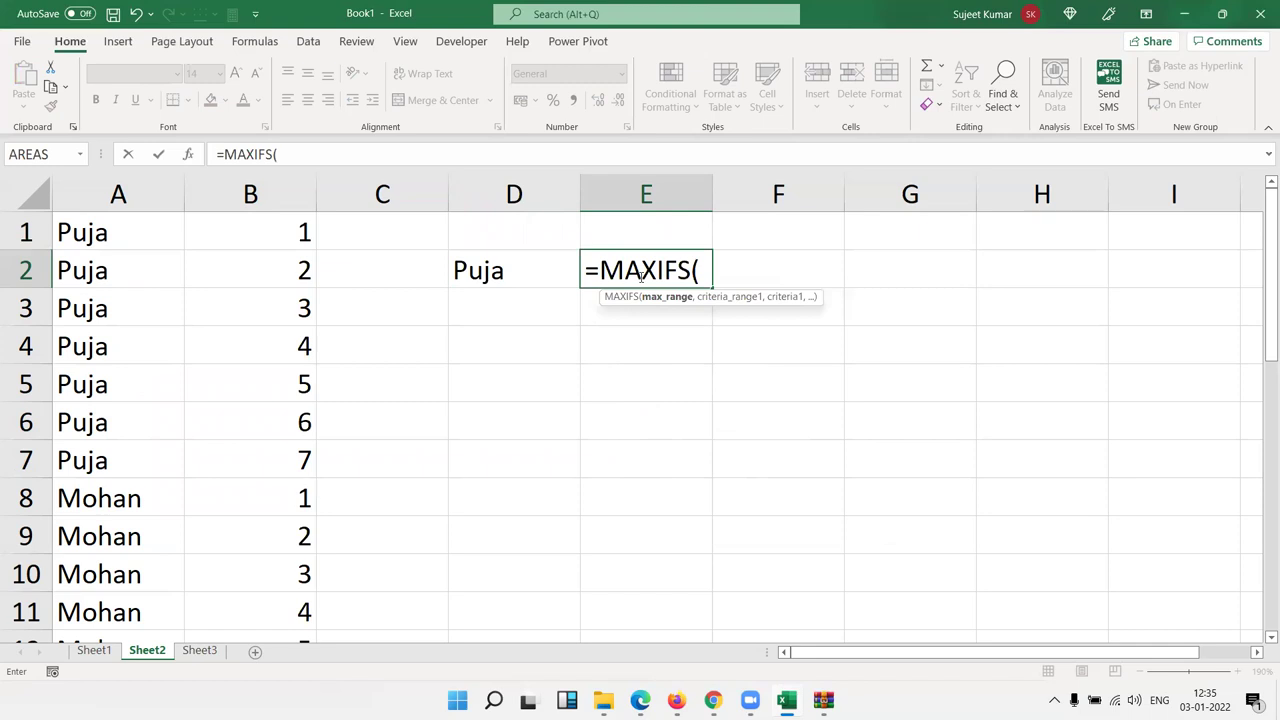
click(283, 196)
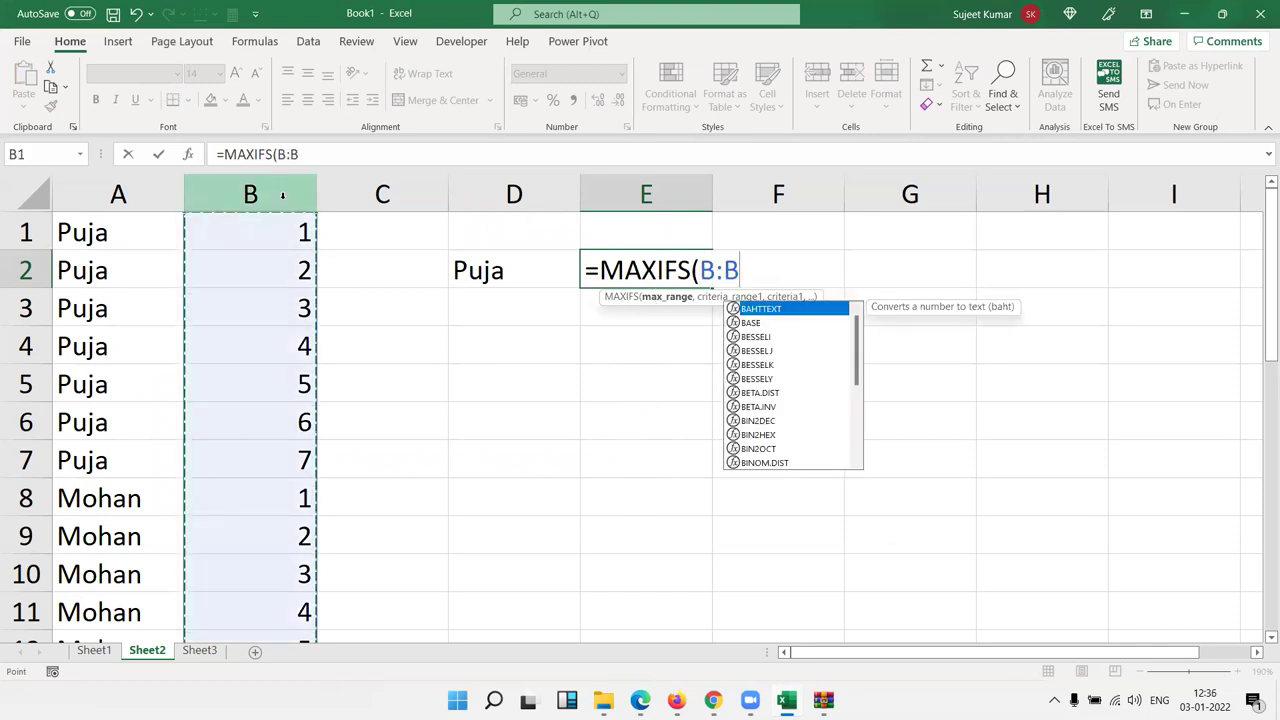
text(,)
click(100, 184)
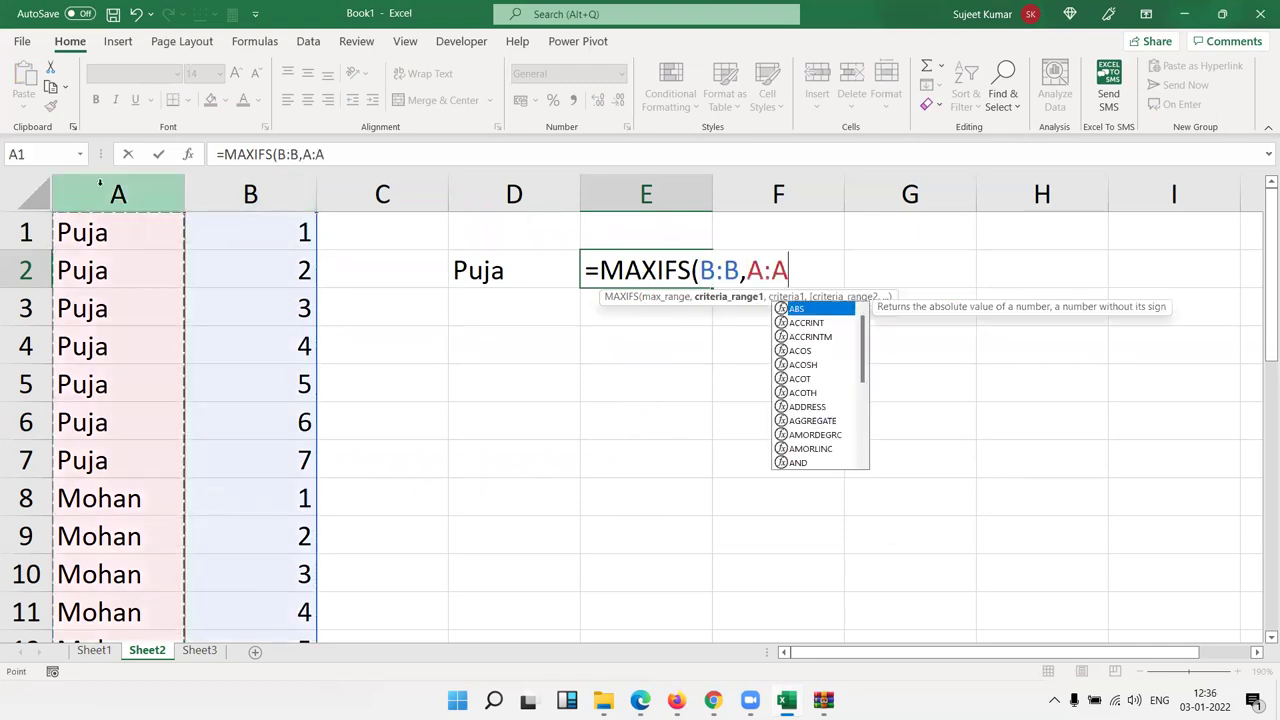
text(,)
click(497, 272)
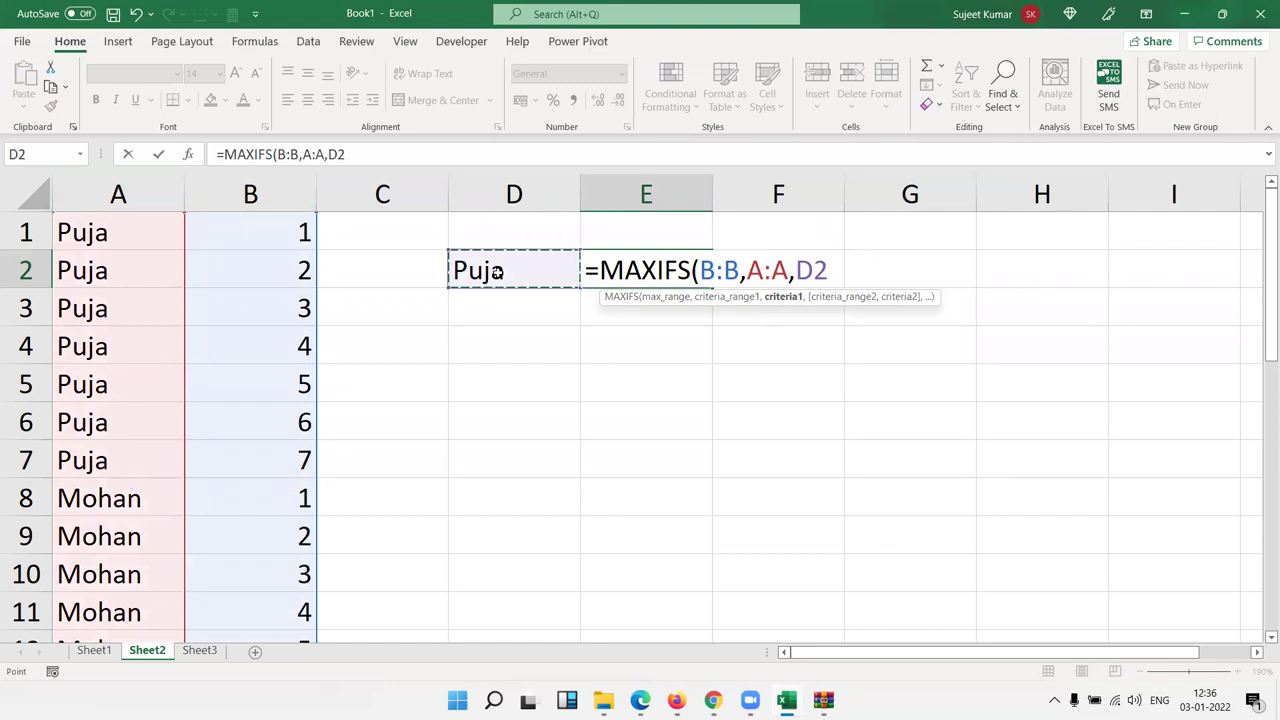
key(Return)
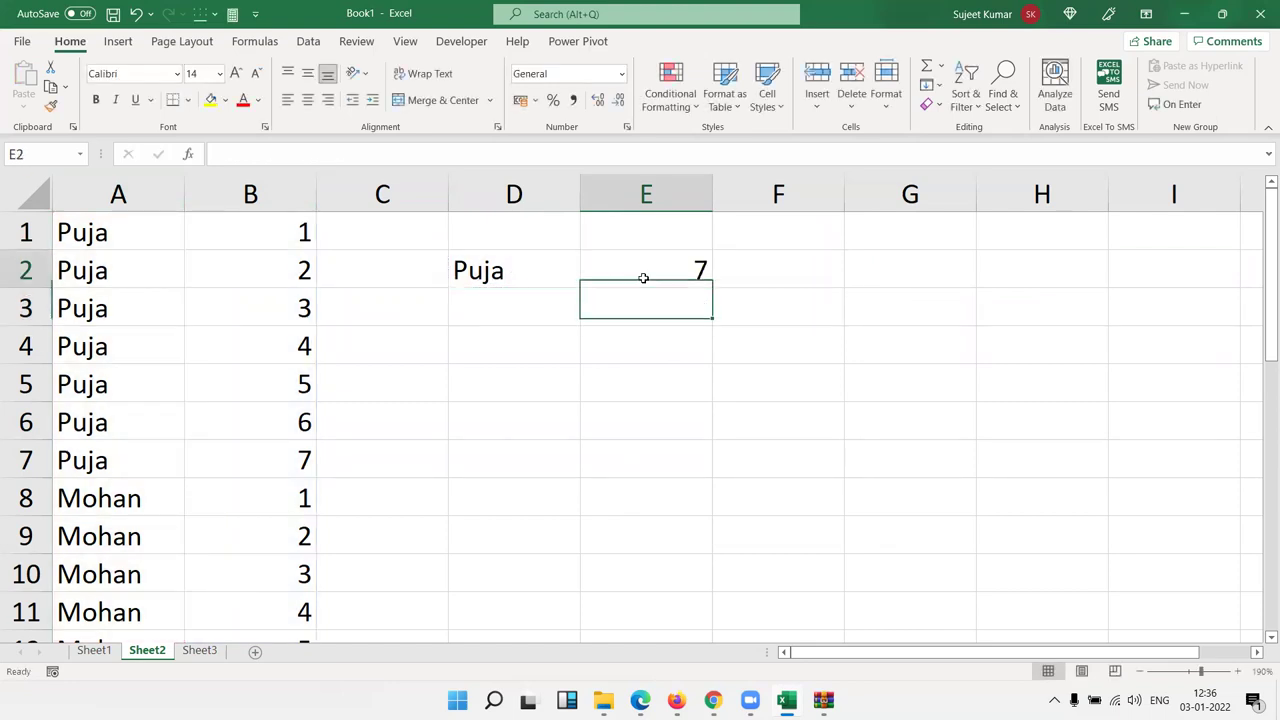
click(643, 278)
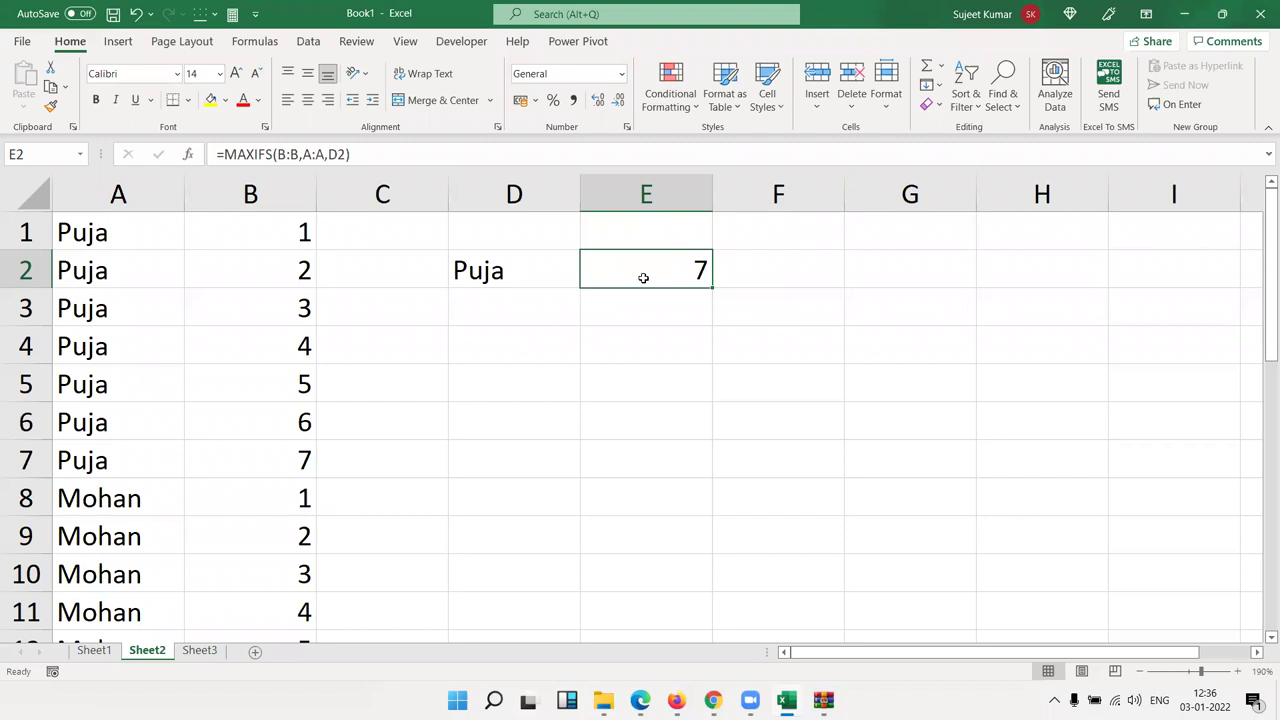
key(Delete)
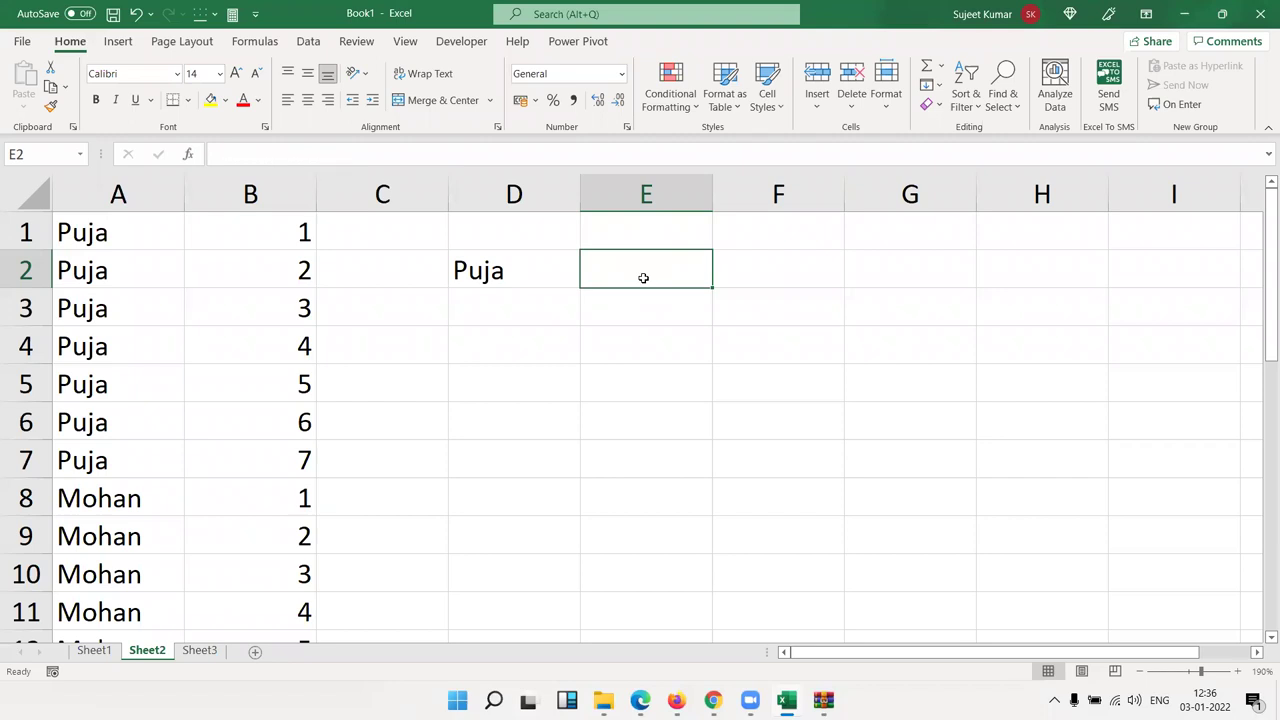
key(Right)
key(Left)
key(Left)
key(Left)
key(Down)
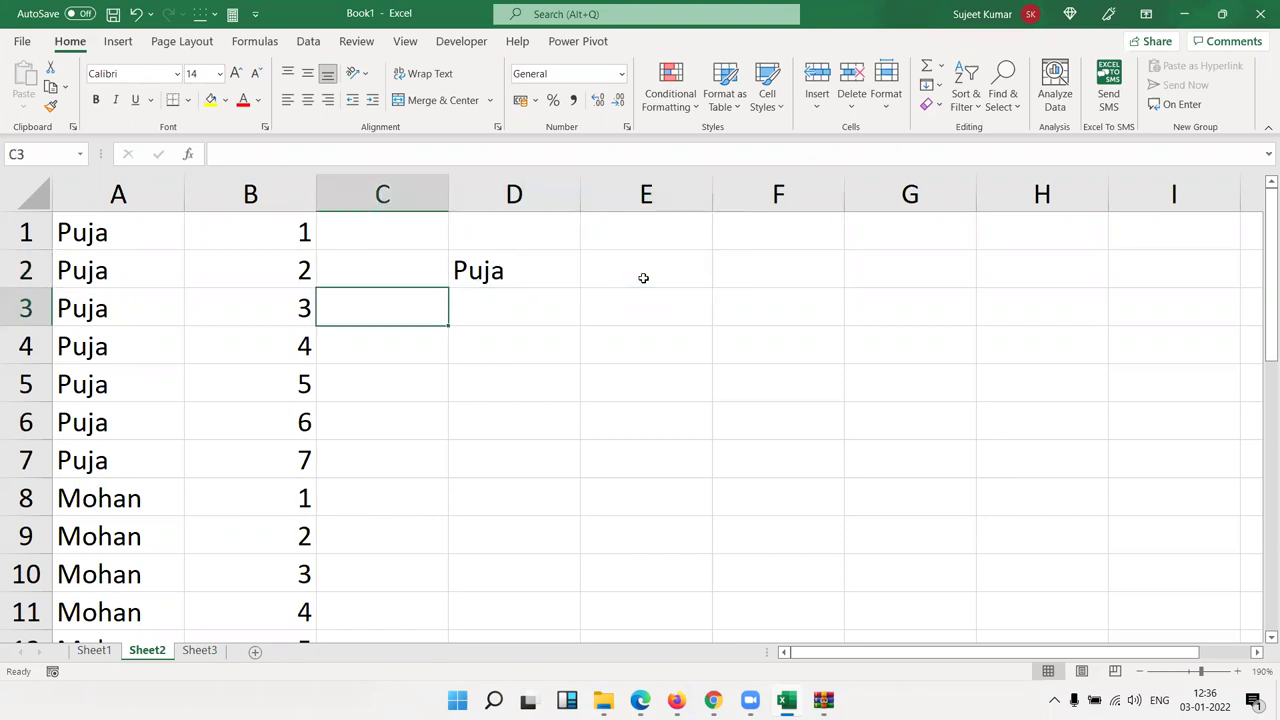
text(=max)
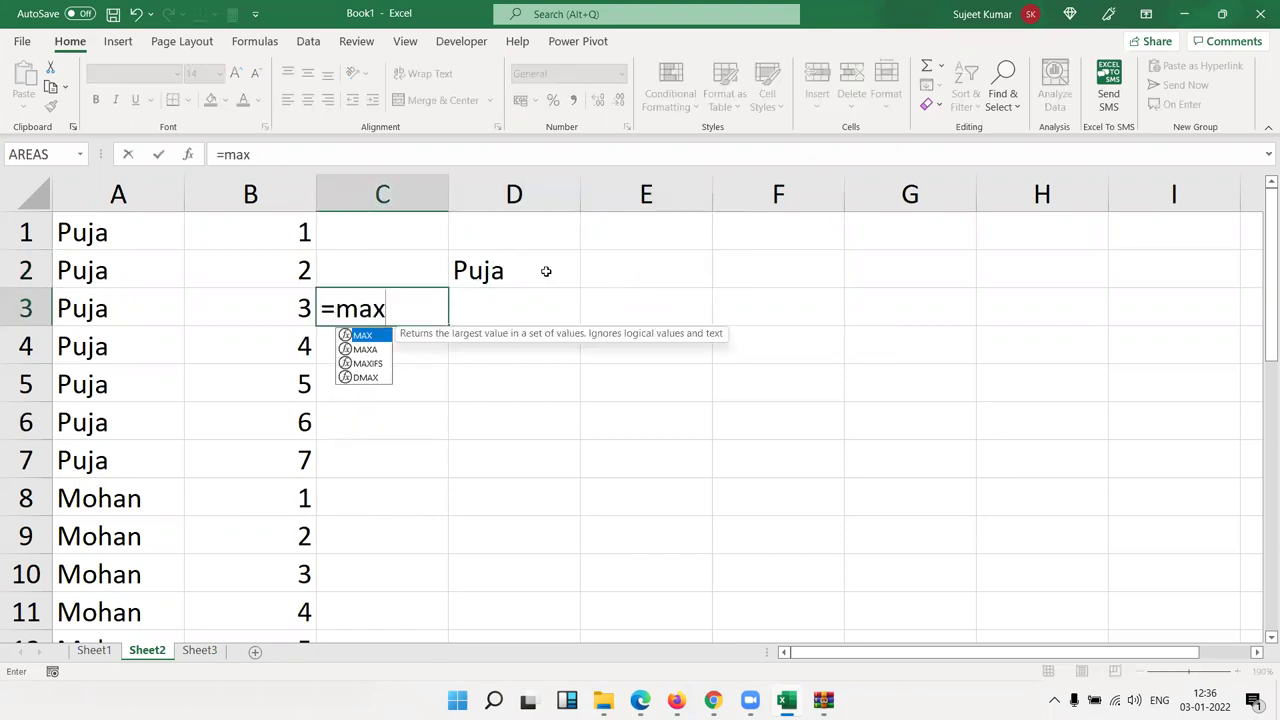
key(Tab)
click(293, 193)
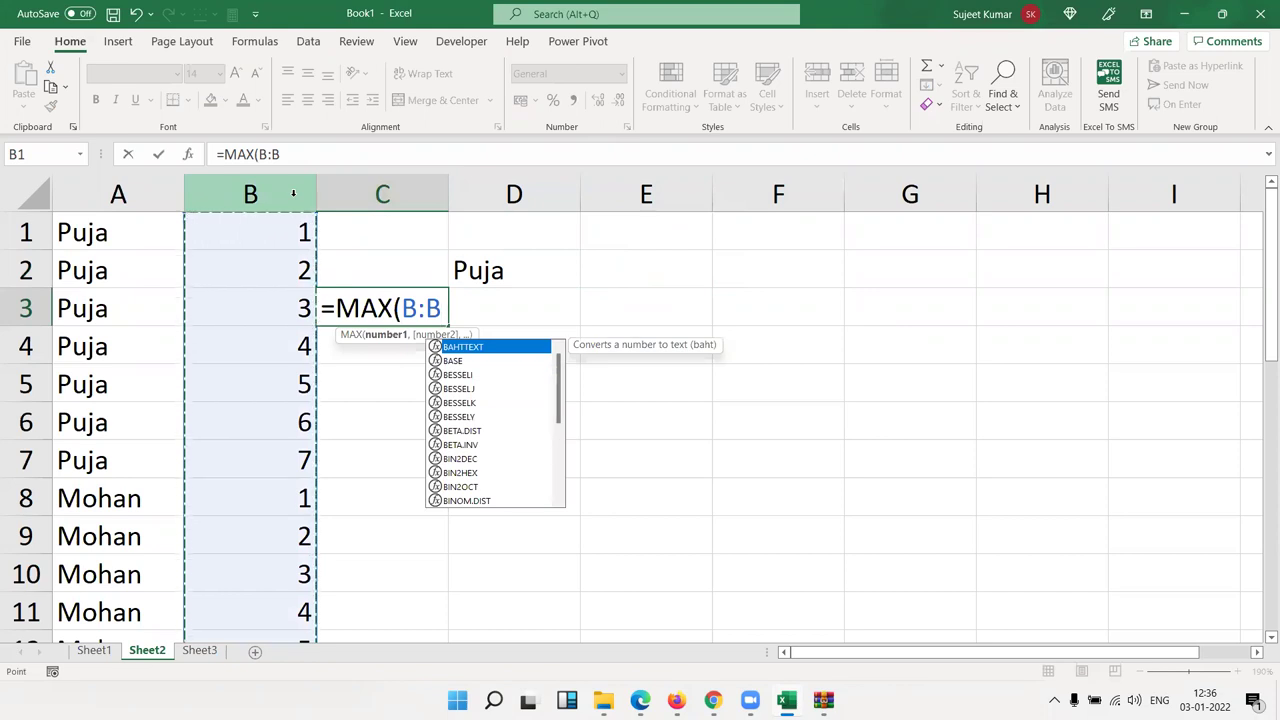
key(Return)
click(420, 310)
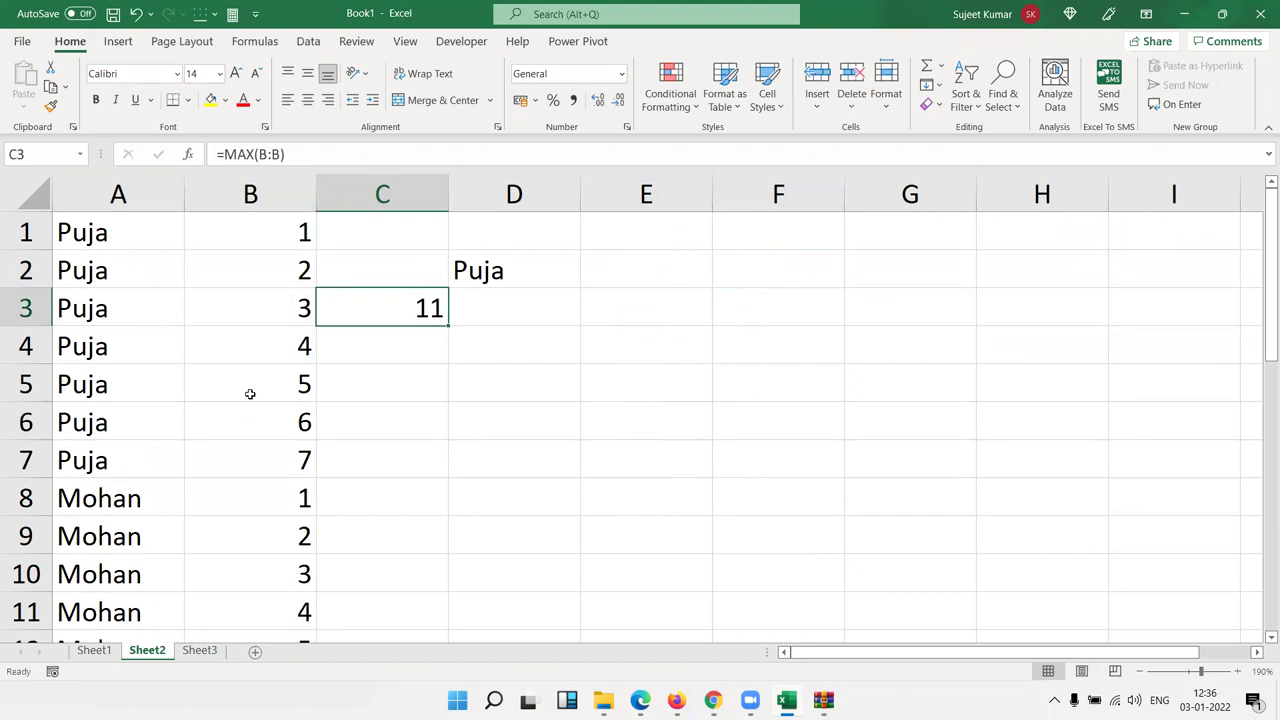
click(246, 194)
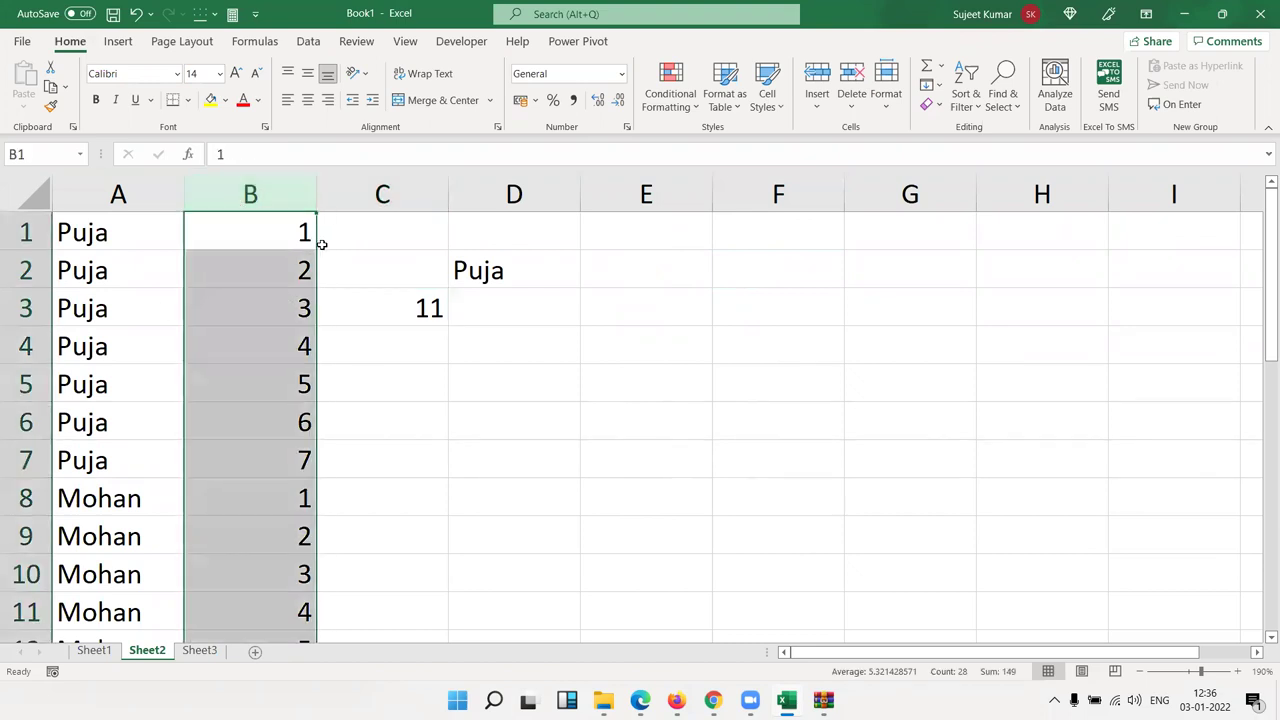
click(397, 300)
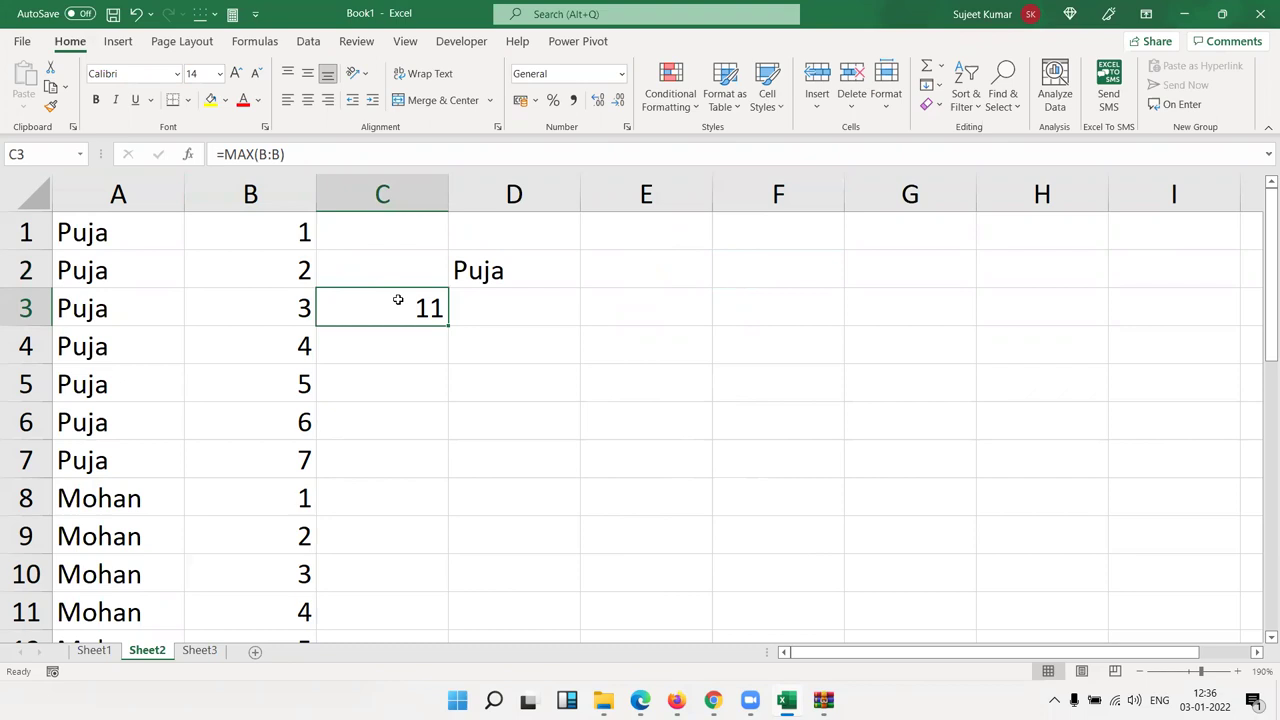
key(Delete)
key(Up)
key(Right)
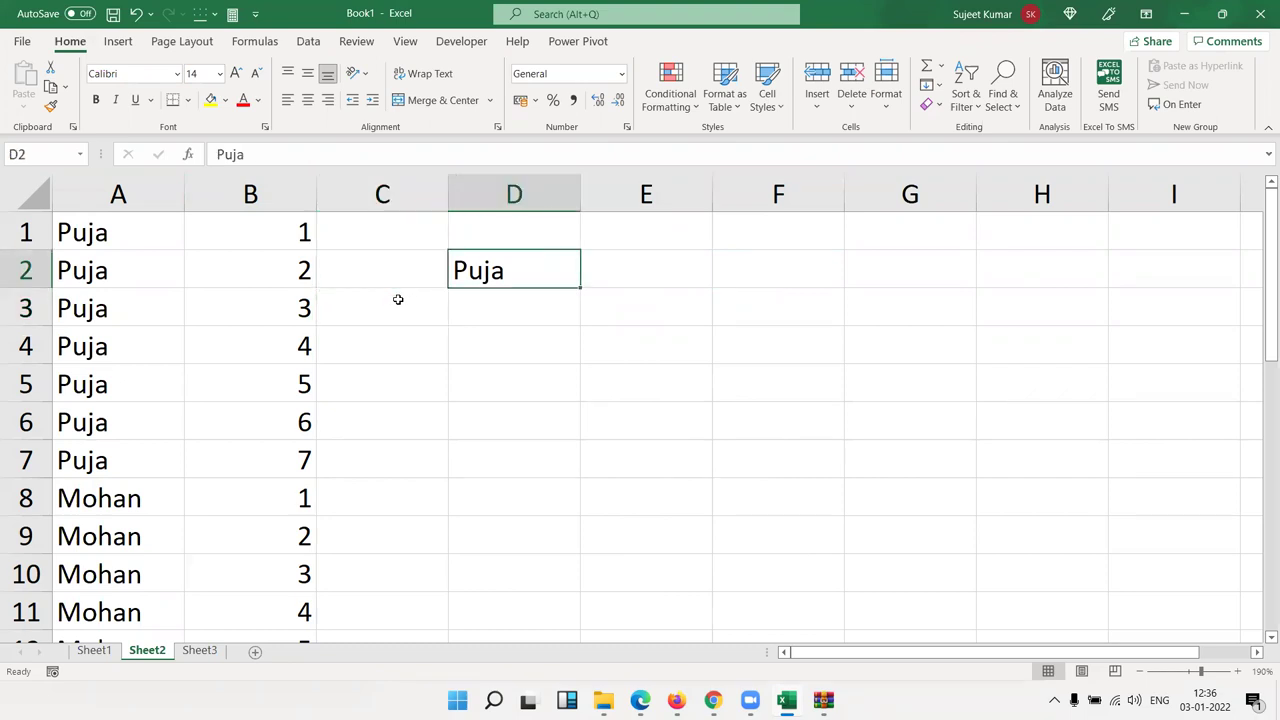
Enter =MAXIFS(B:B,A:A,D2) in E2 to return Puja's highest count
key(Right)
text(=)
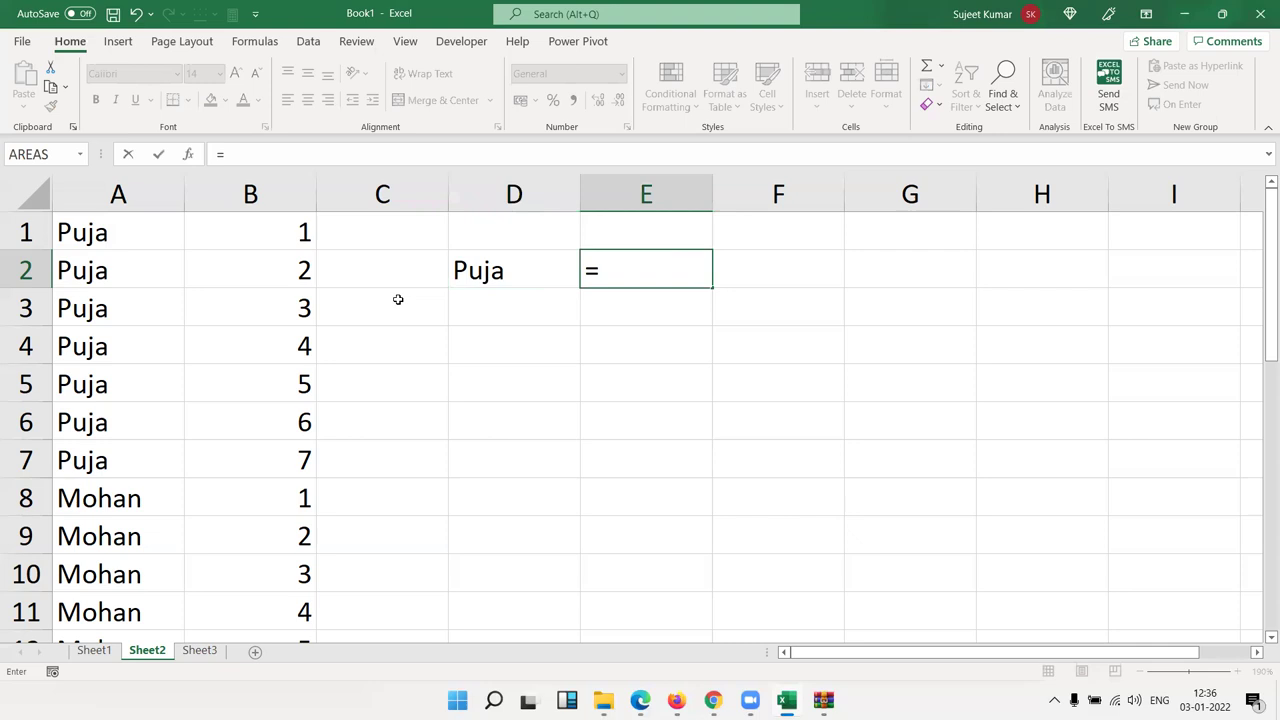
text(maxi)
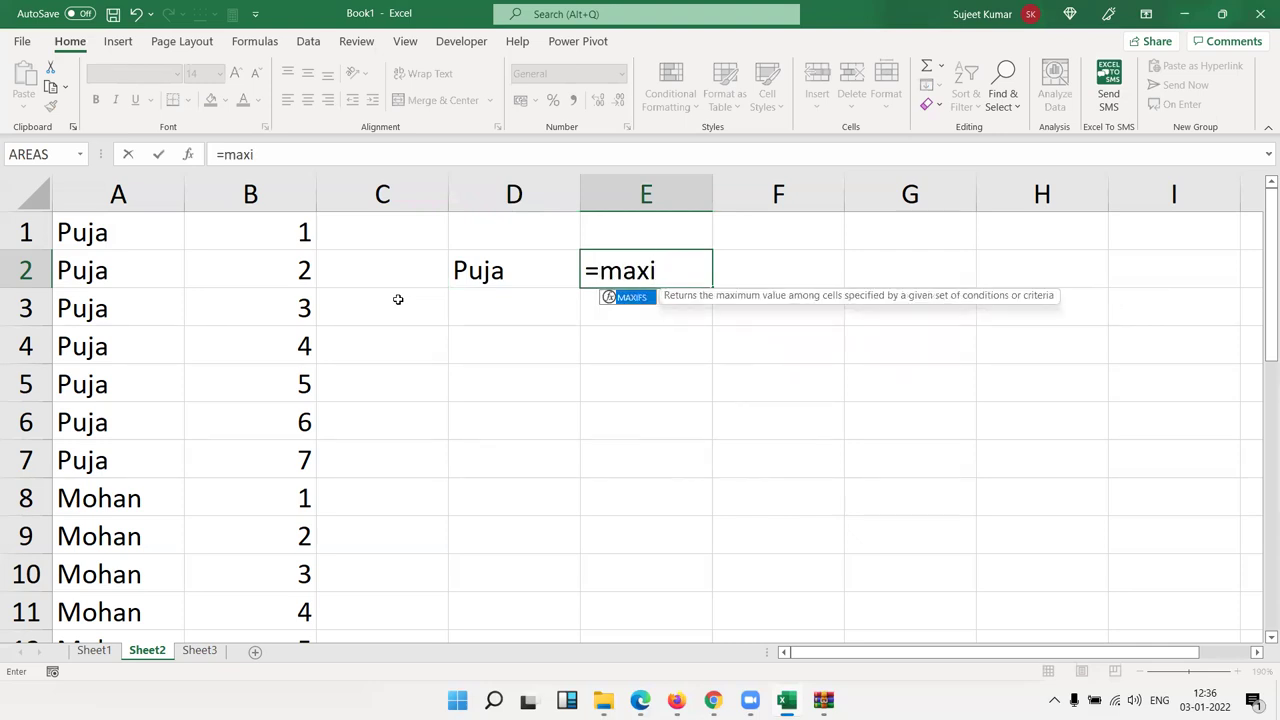
key(Tab)
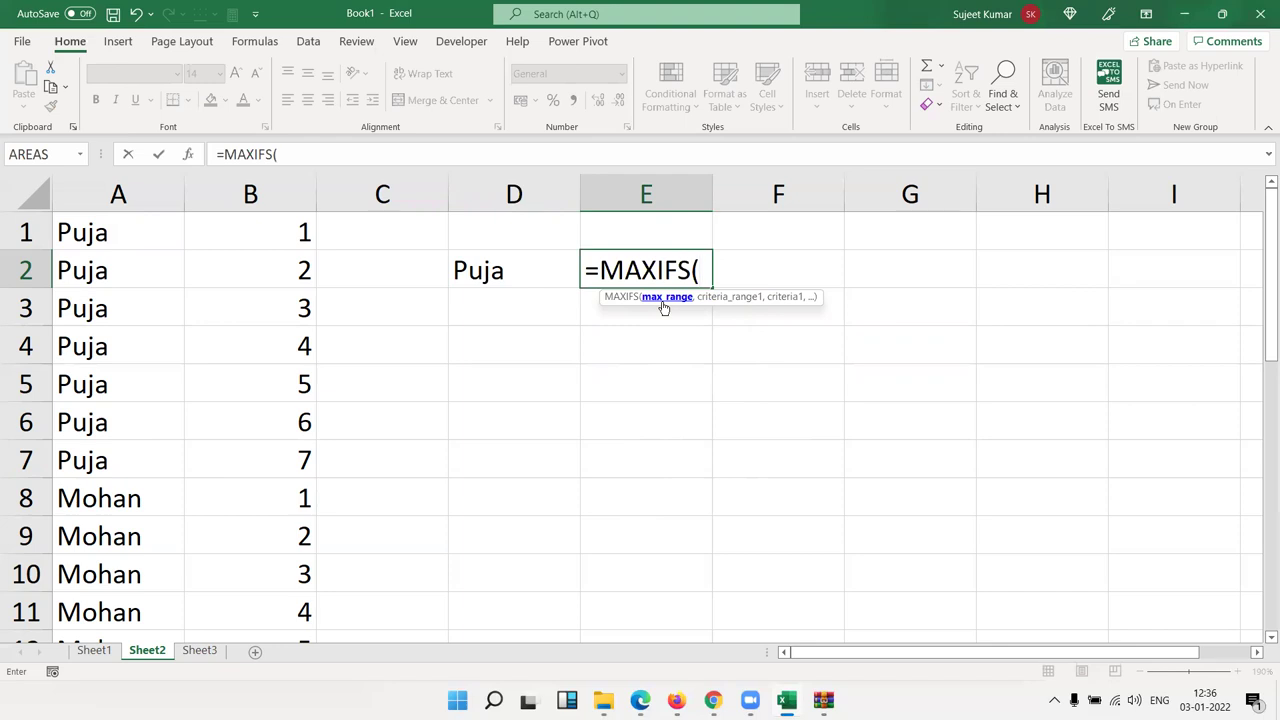
click(268, 200)
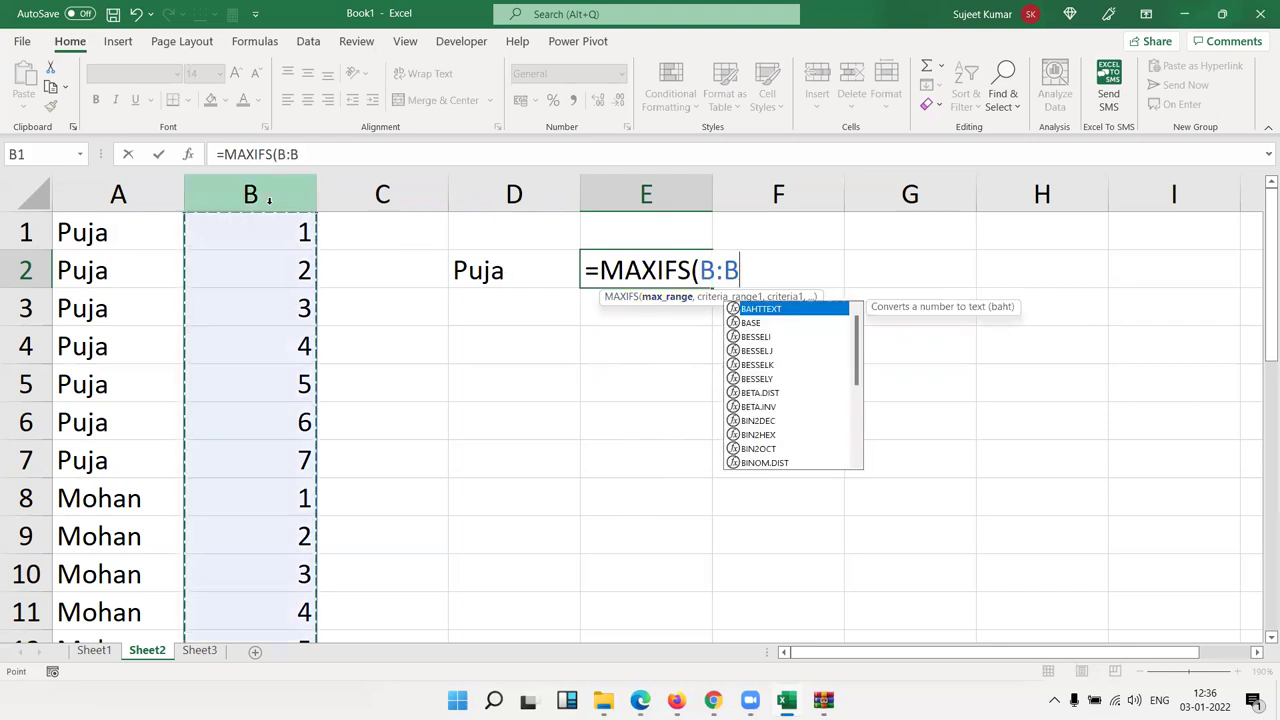
text(,)
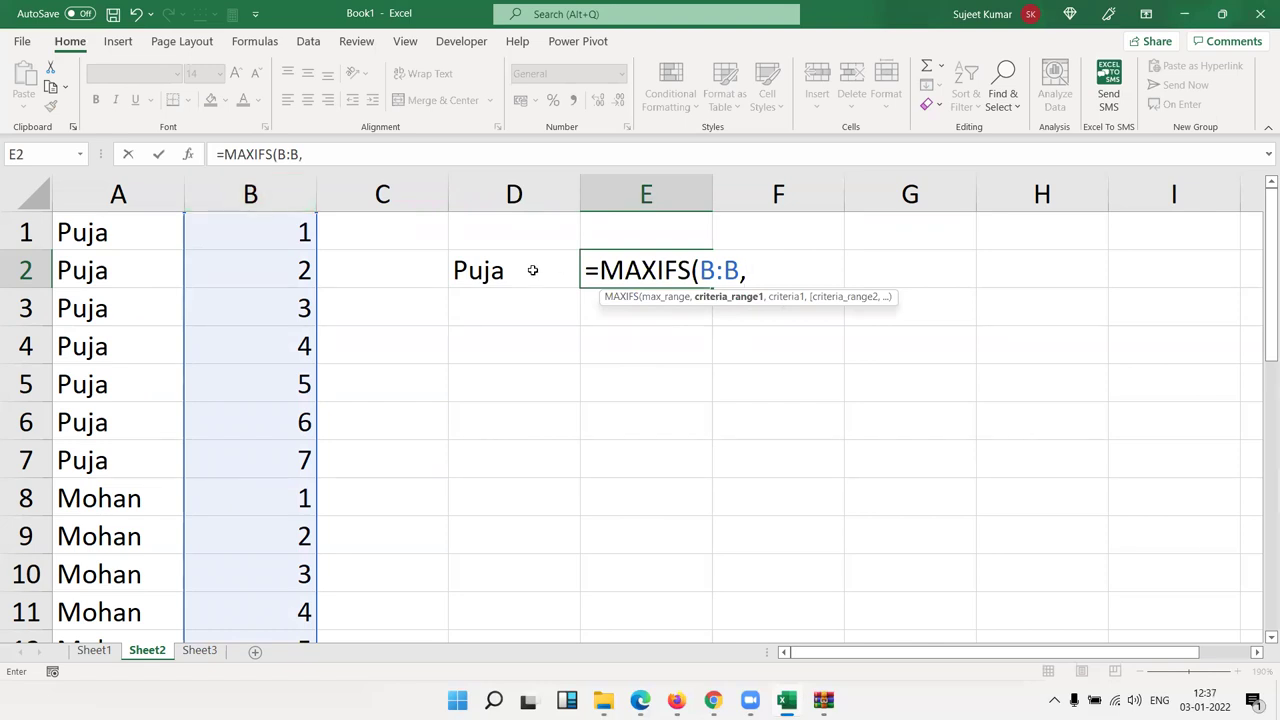
click(131, 200)
text(,)
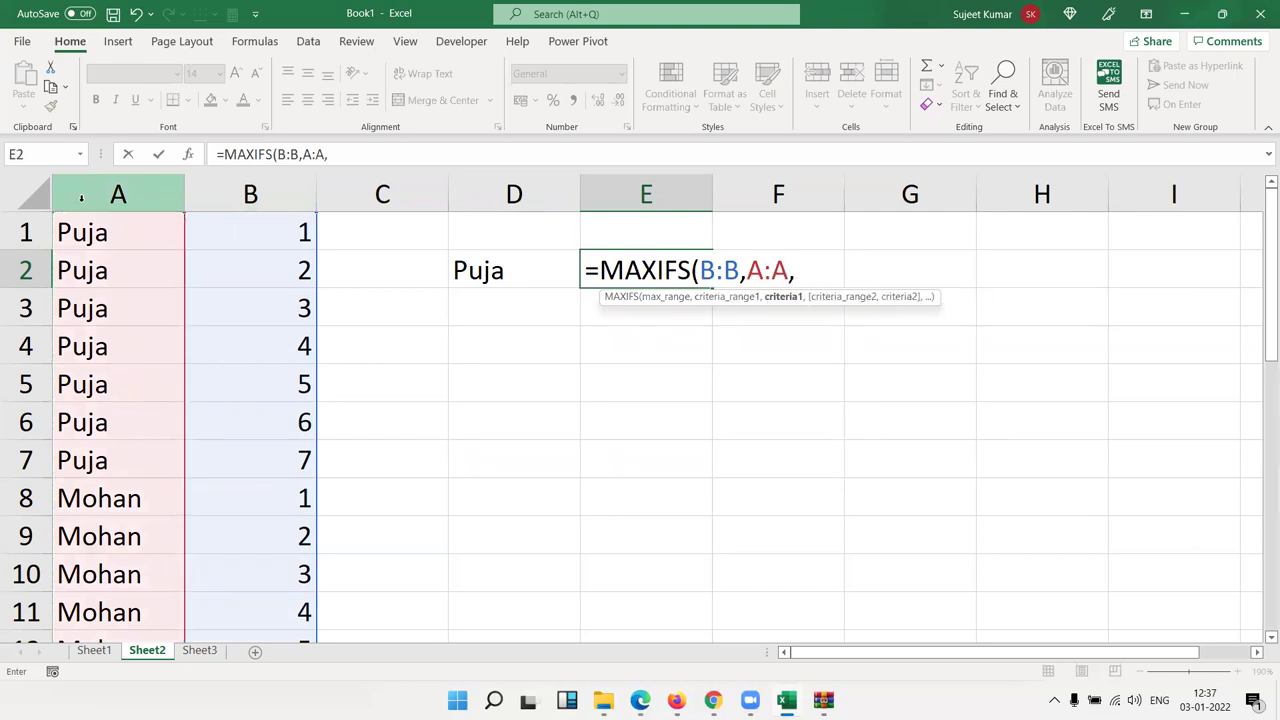
click(471, 263)
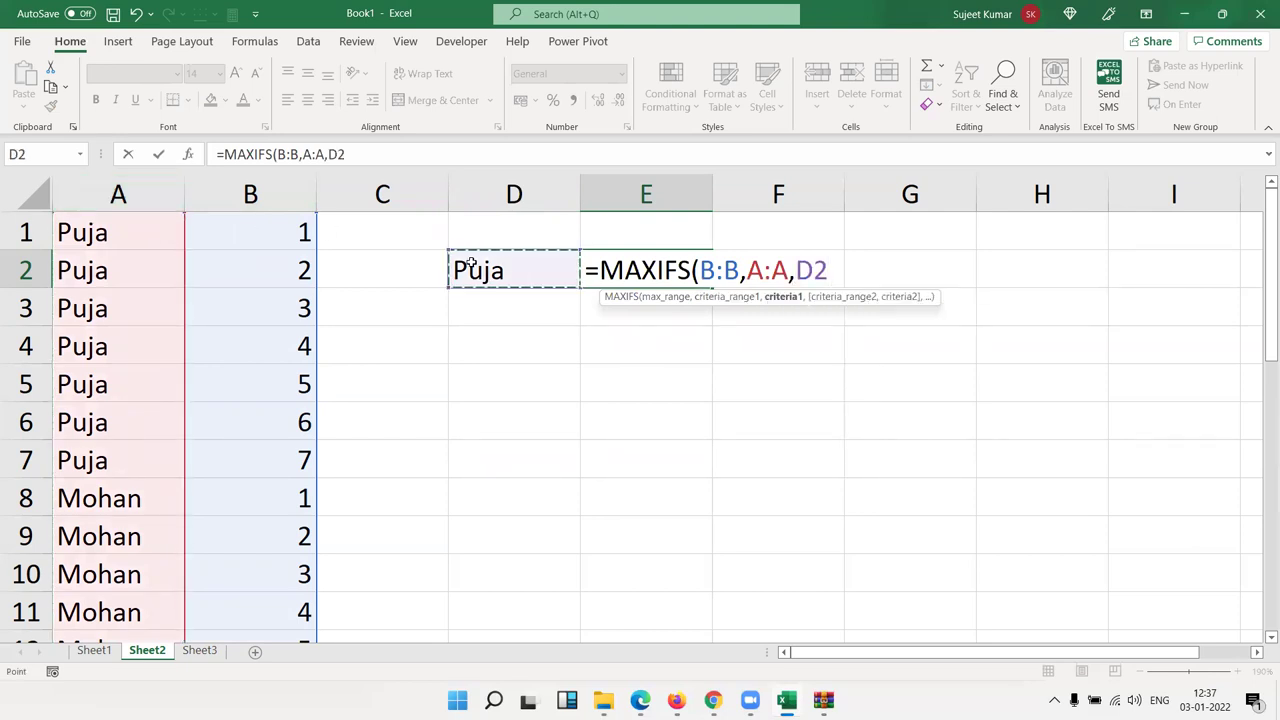
key(Return)
Check E2's result of 7 against Puja's rows in A1:B7
click(92, 230)
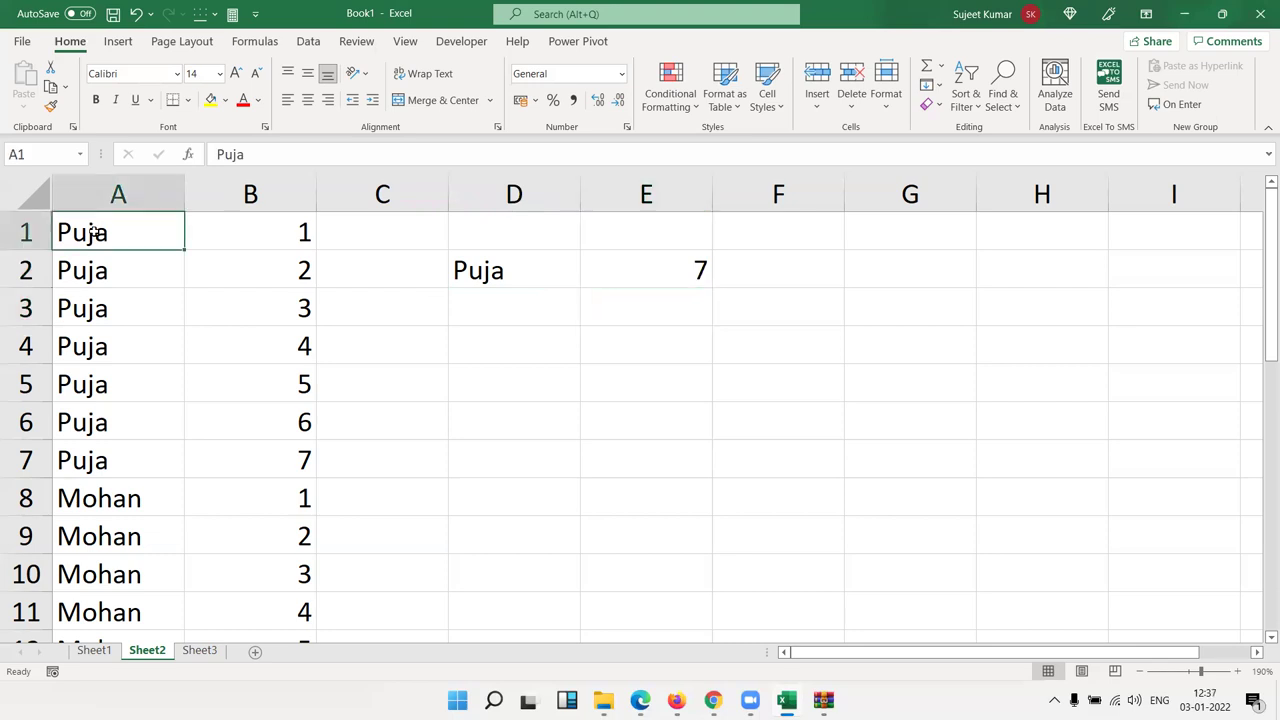
drag(92, 230, 80, 428)
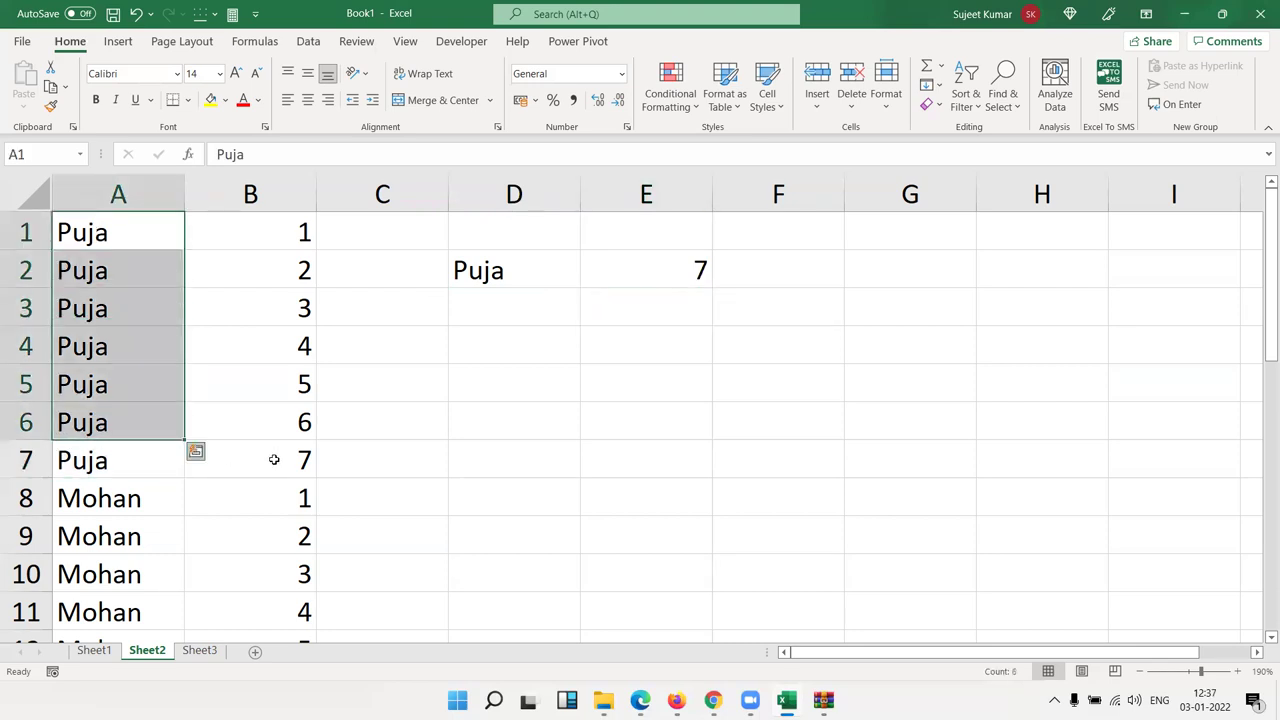
drag(274, 459, 278, 233)
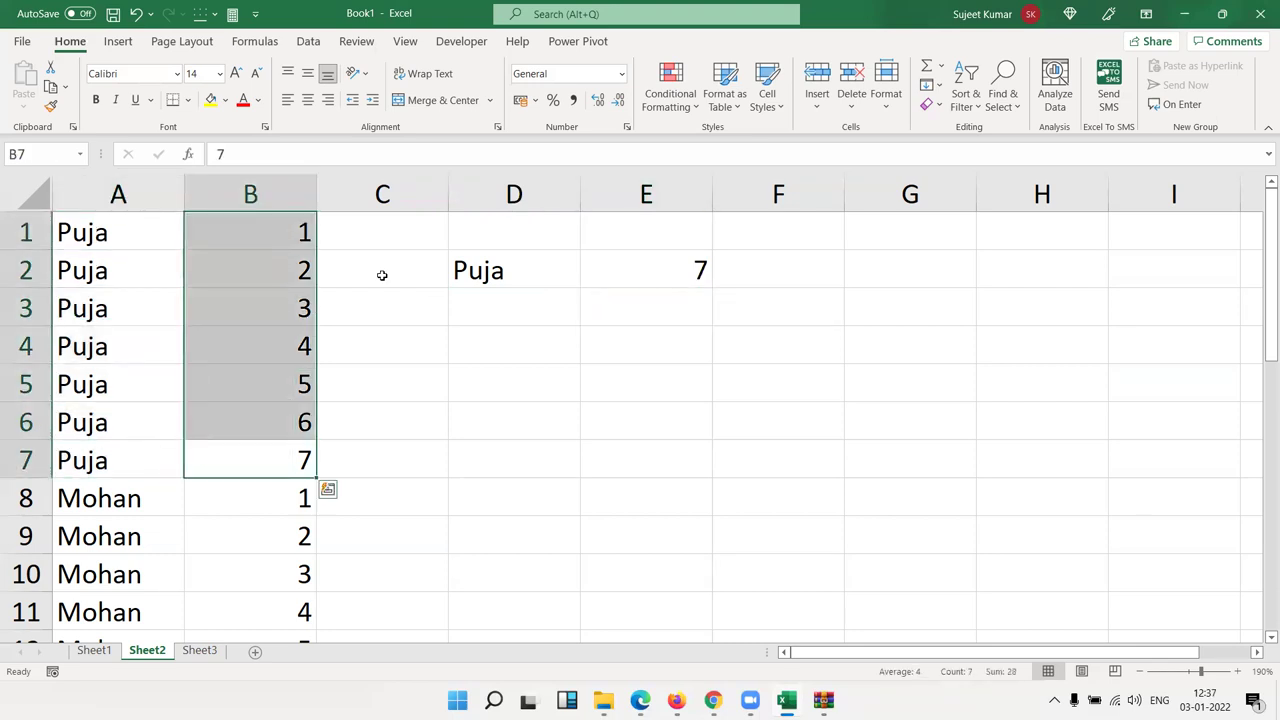
click(696, 281)
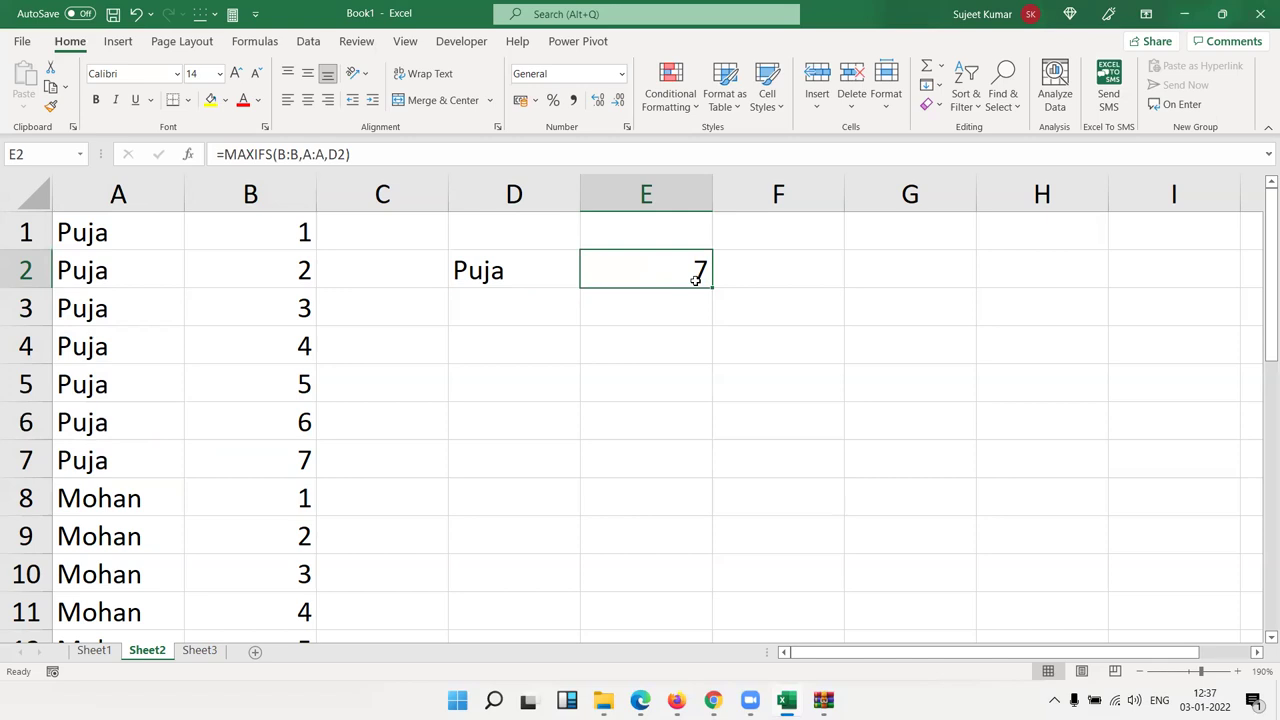
key(Left)
key(Left)
key(Left)
key(Down)
key(Down)
key(Down)
key(Down)
key(Down)
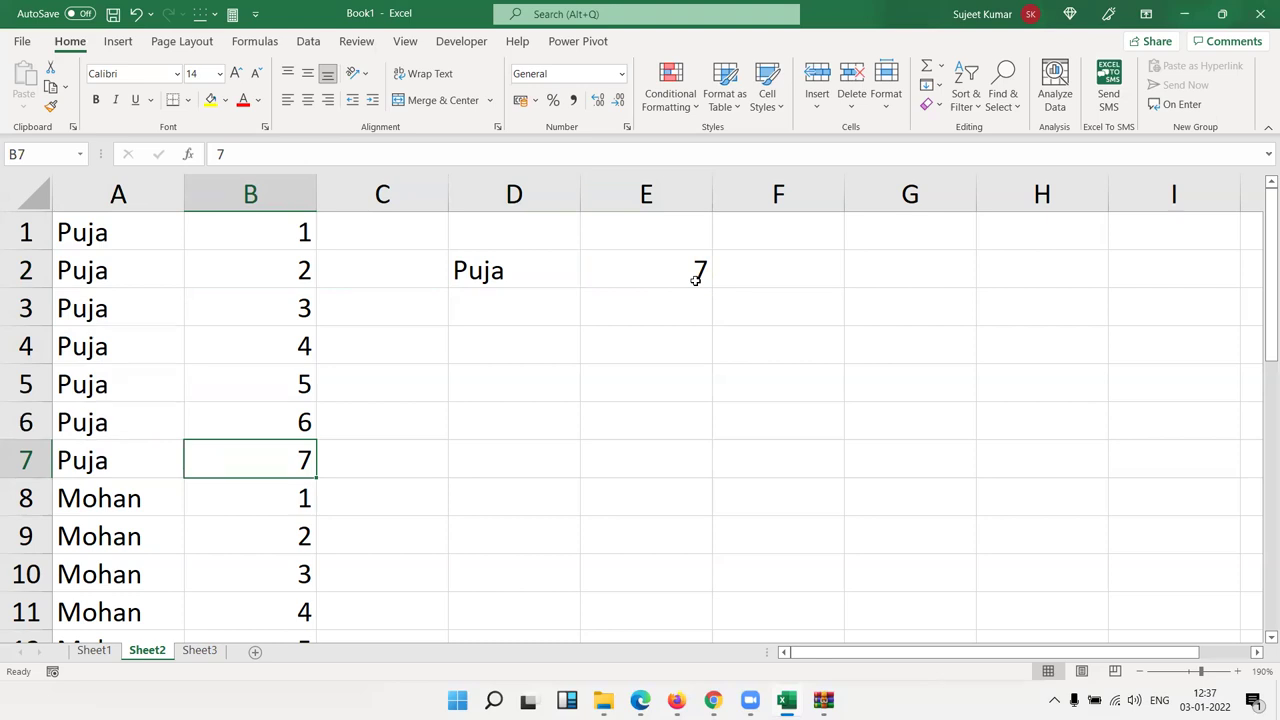
click(695, 280)
double_click(675, 278)
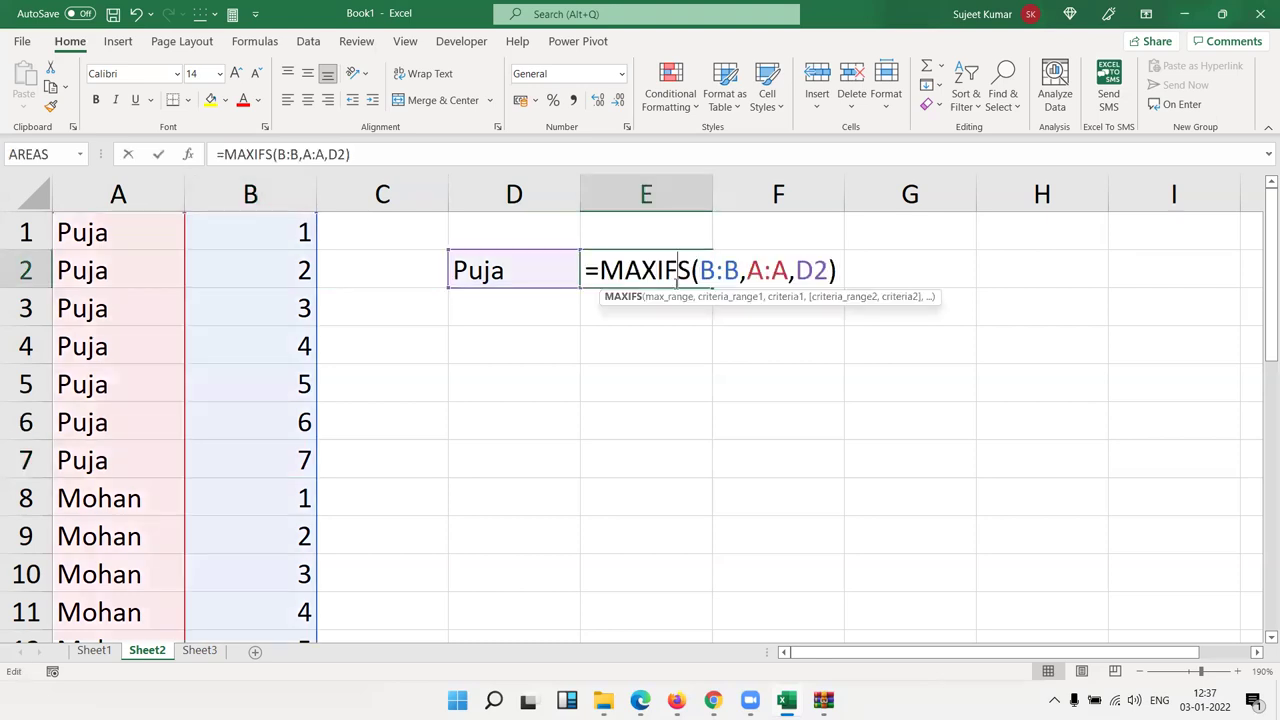
key(Escape)
Start the formula =TEXTJOIN(",",TRUE,MAX(IF( in E3
click(631, 315)
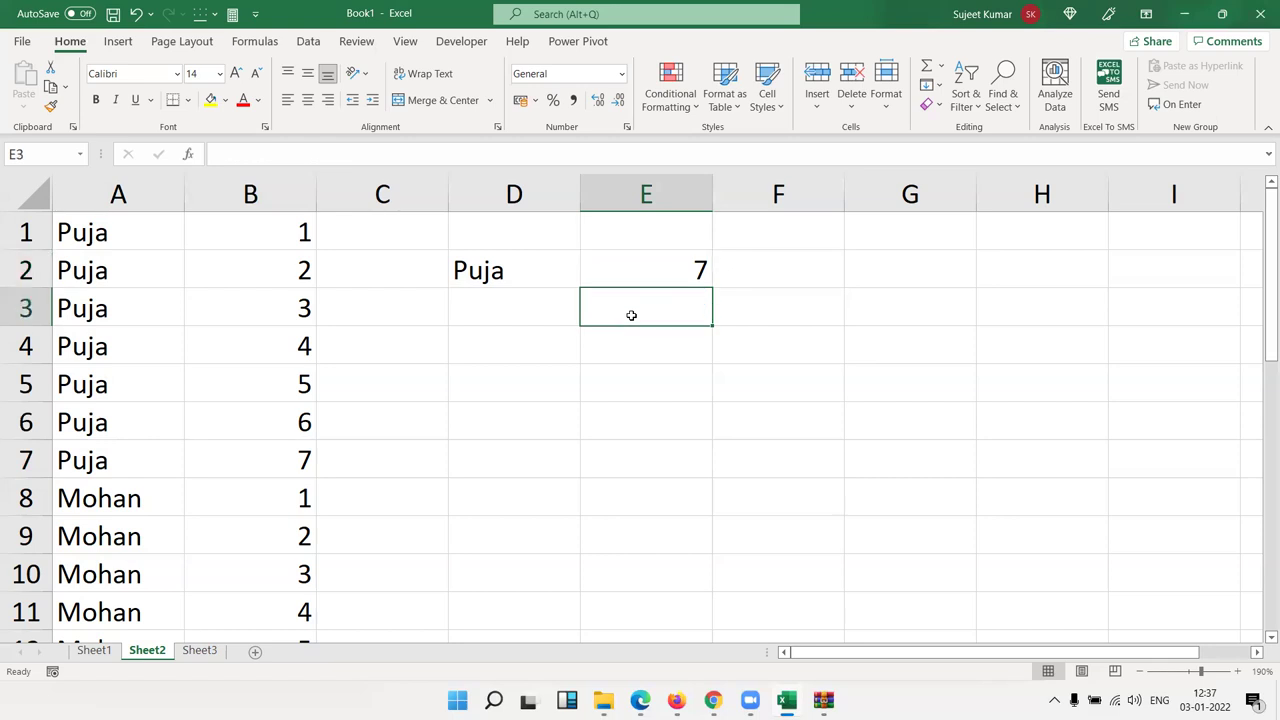
text(=)
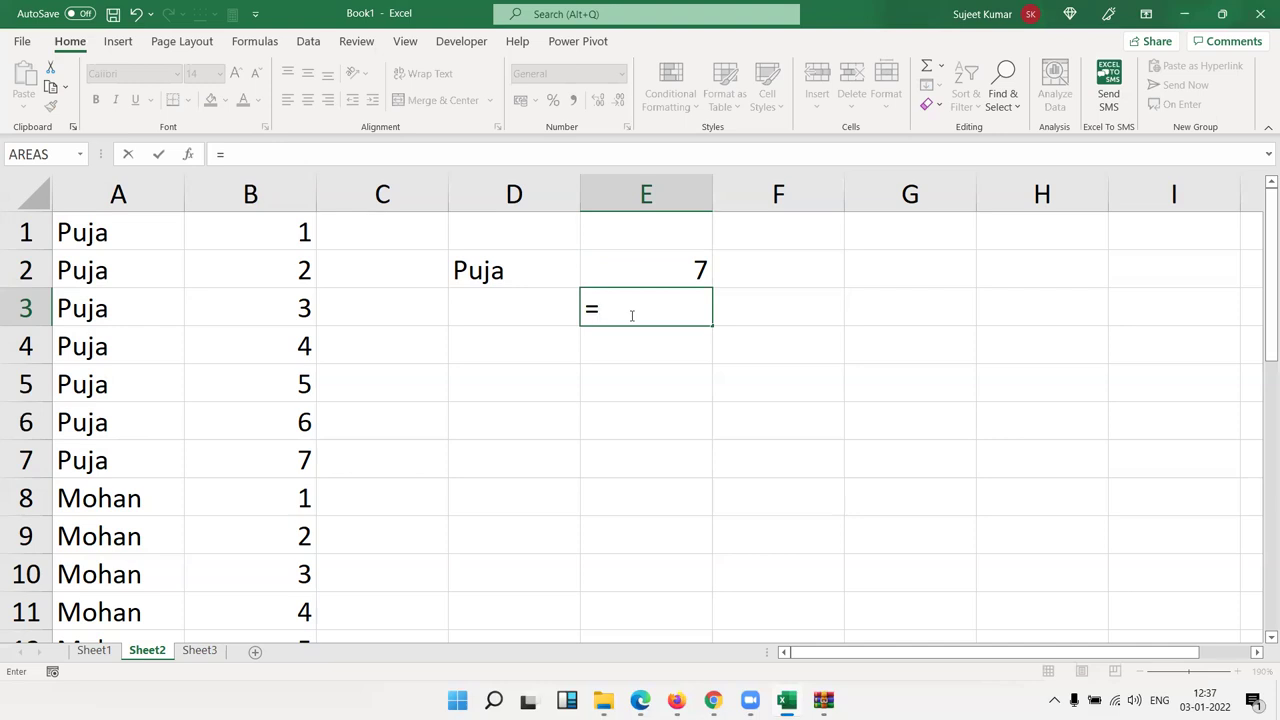
text(te)
key(Down)
key(Tab)
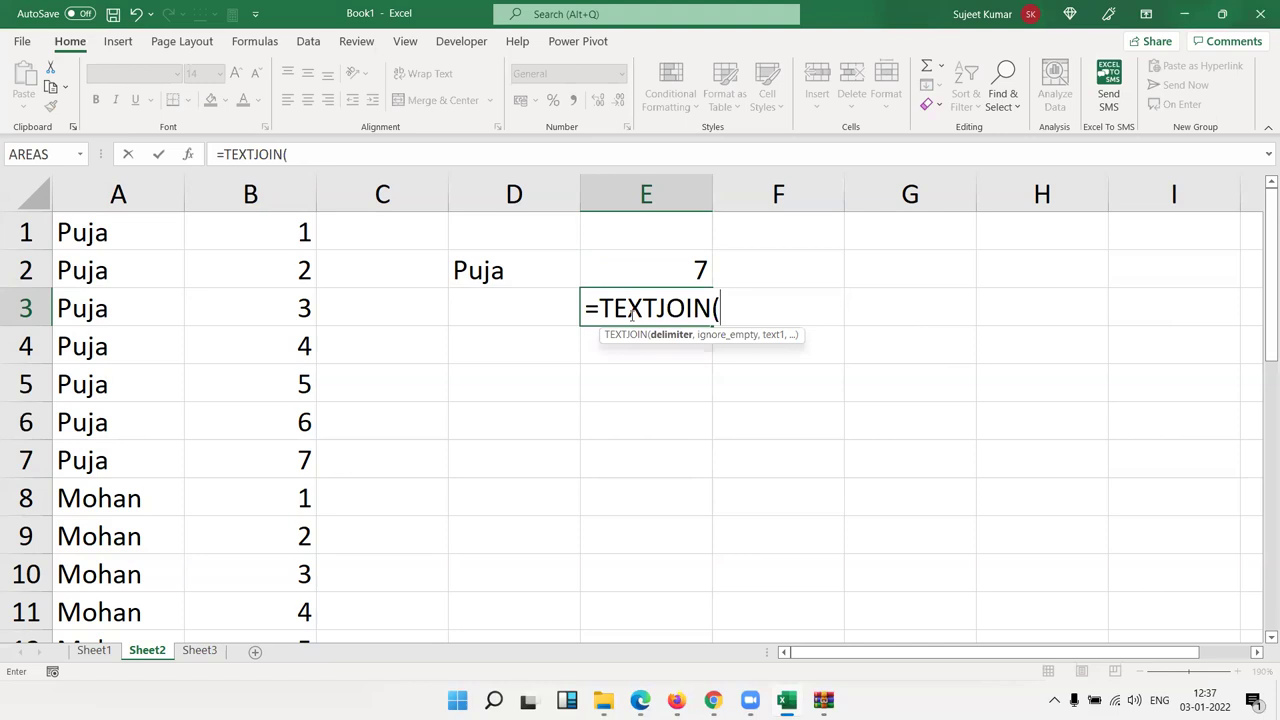
text(",",)
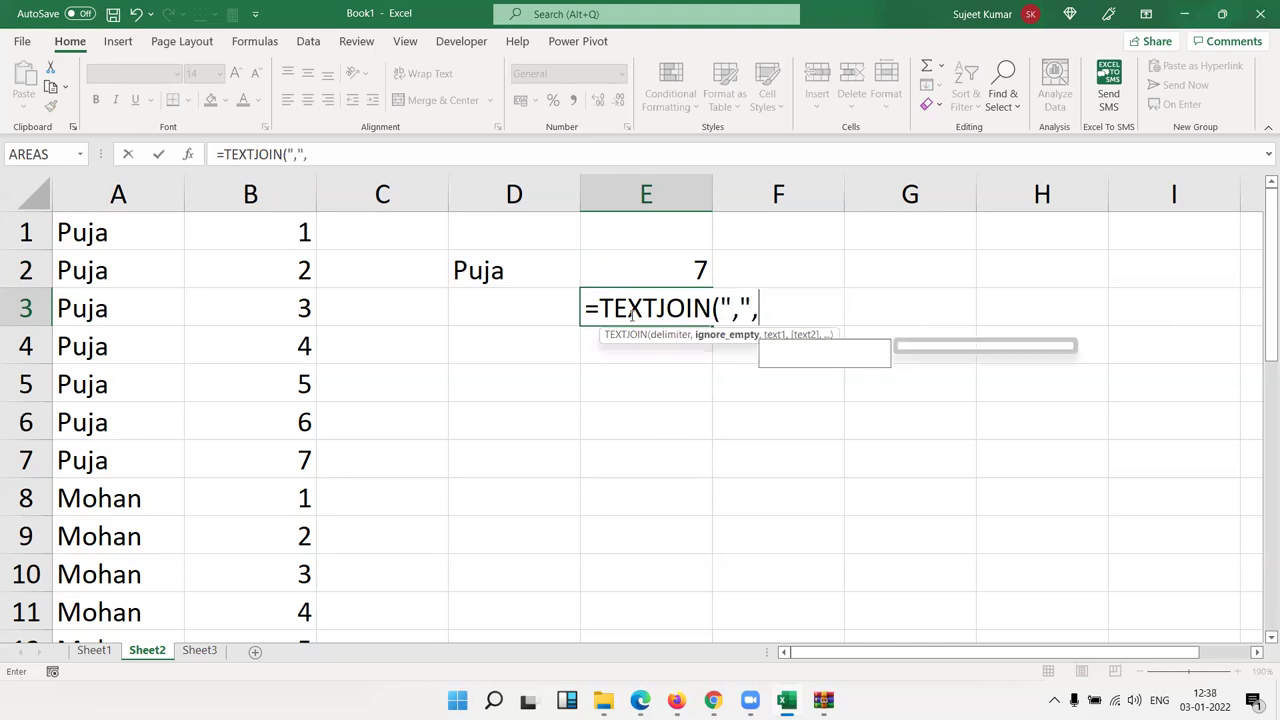
key(Tab)
text(,if)
key(Tab)
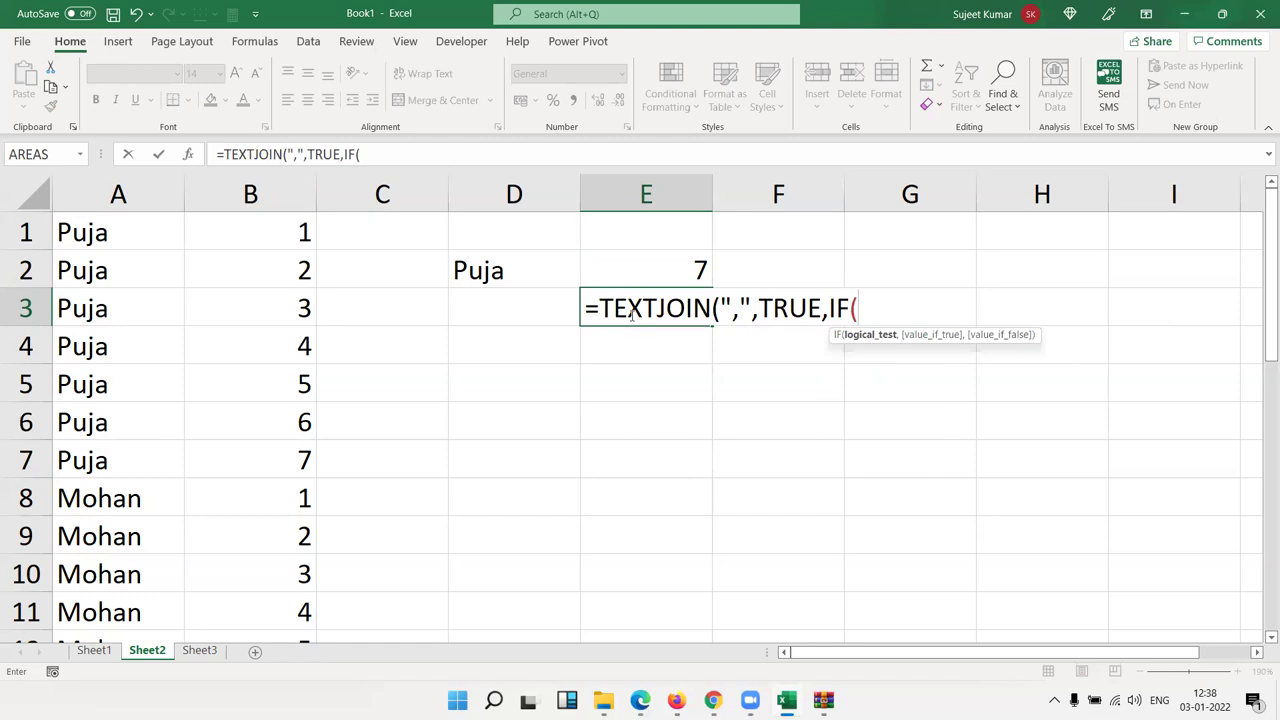
key(BackSpace)
key(BackSpace)
key(BackSpace)
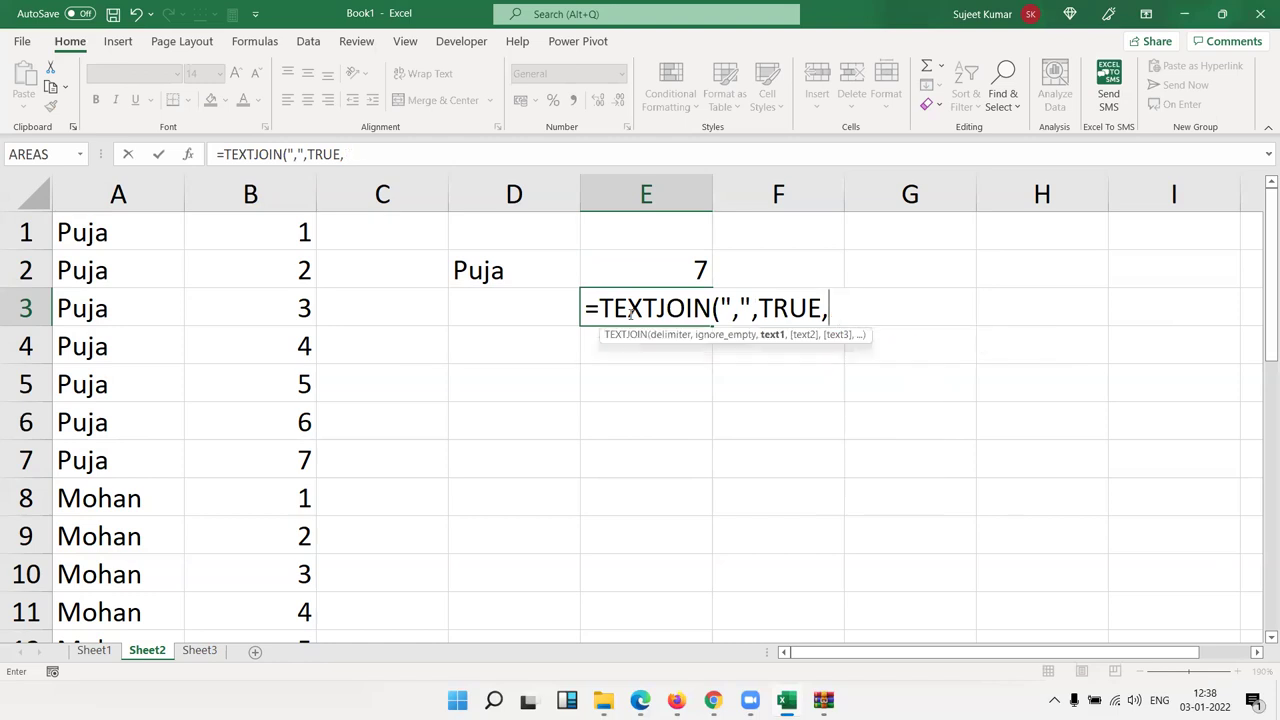
text(max)
key(Tab)
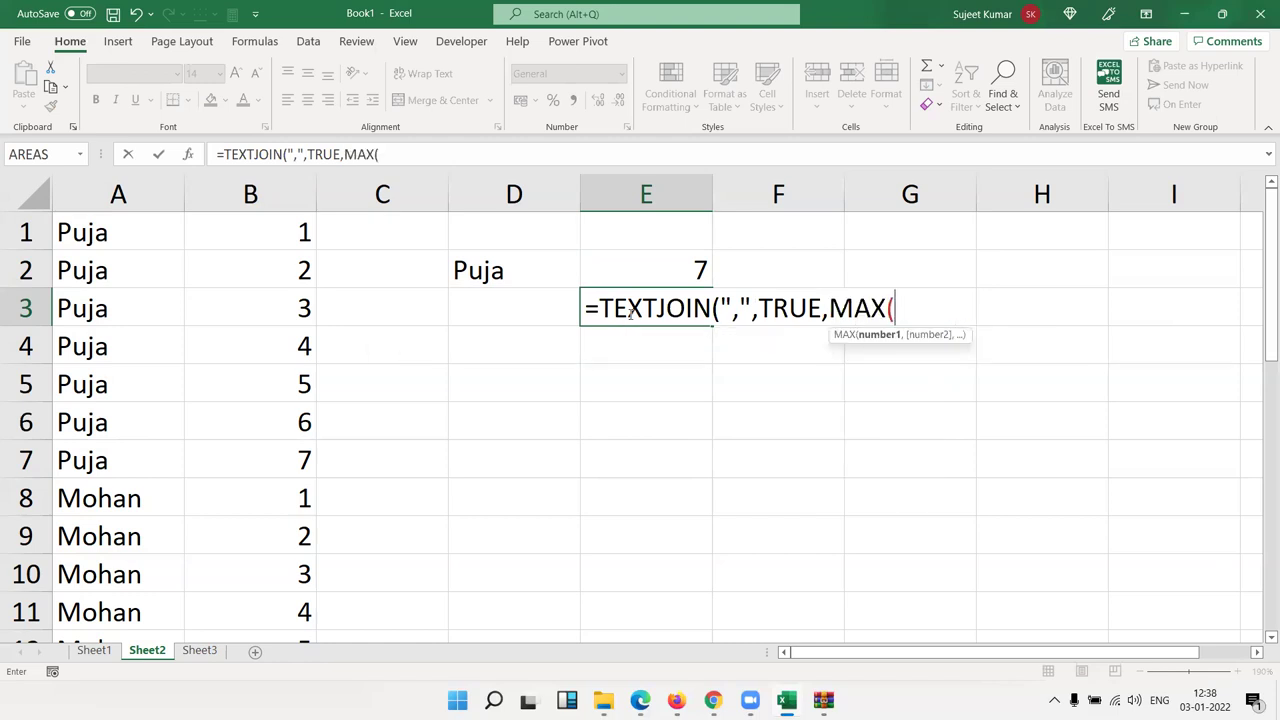
text(if)
key(Tab)
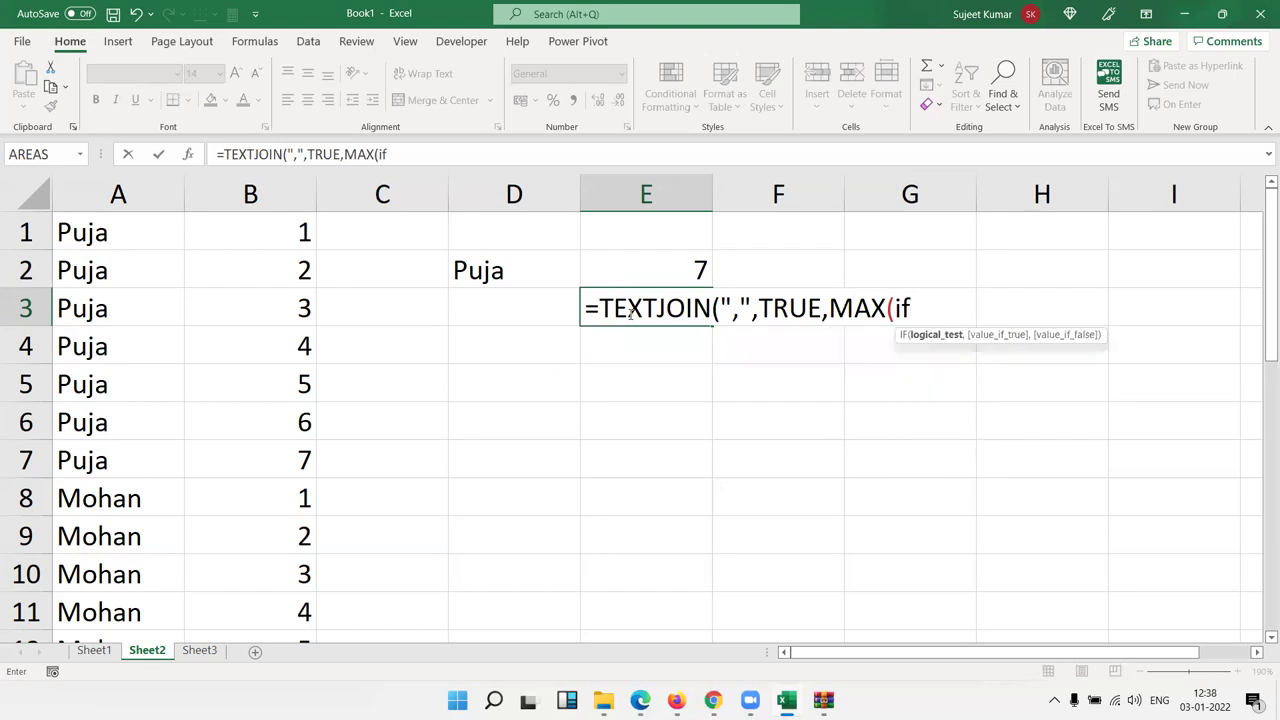
Complete the IF with A1:A28=D2 and B1:B28, committing E3 to return 7
click(103, 238)
key(ctrl+shift+Down)
text(=)
key(Up)
key(Up)
key(Left)
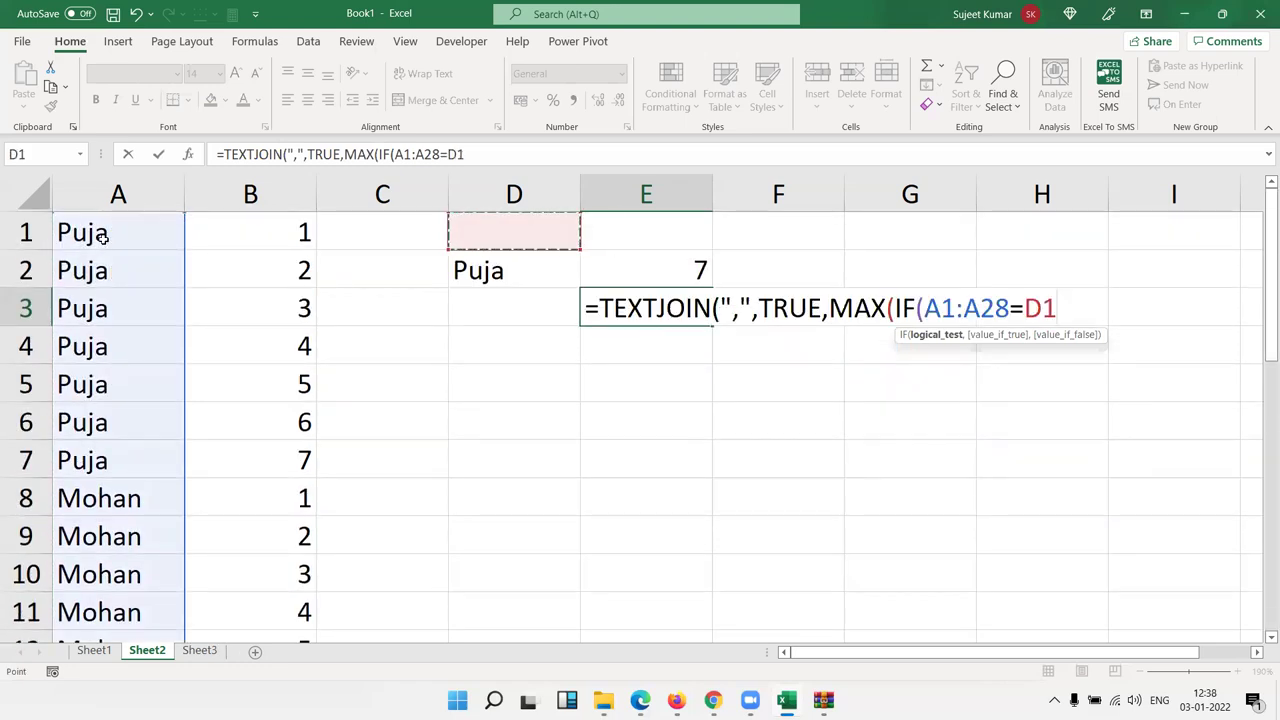
key(Down)
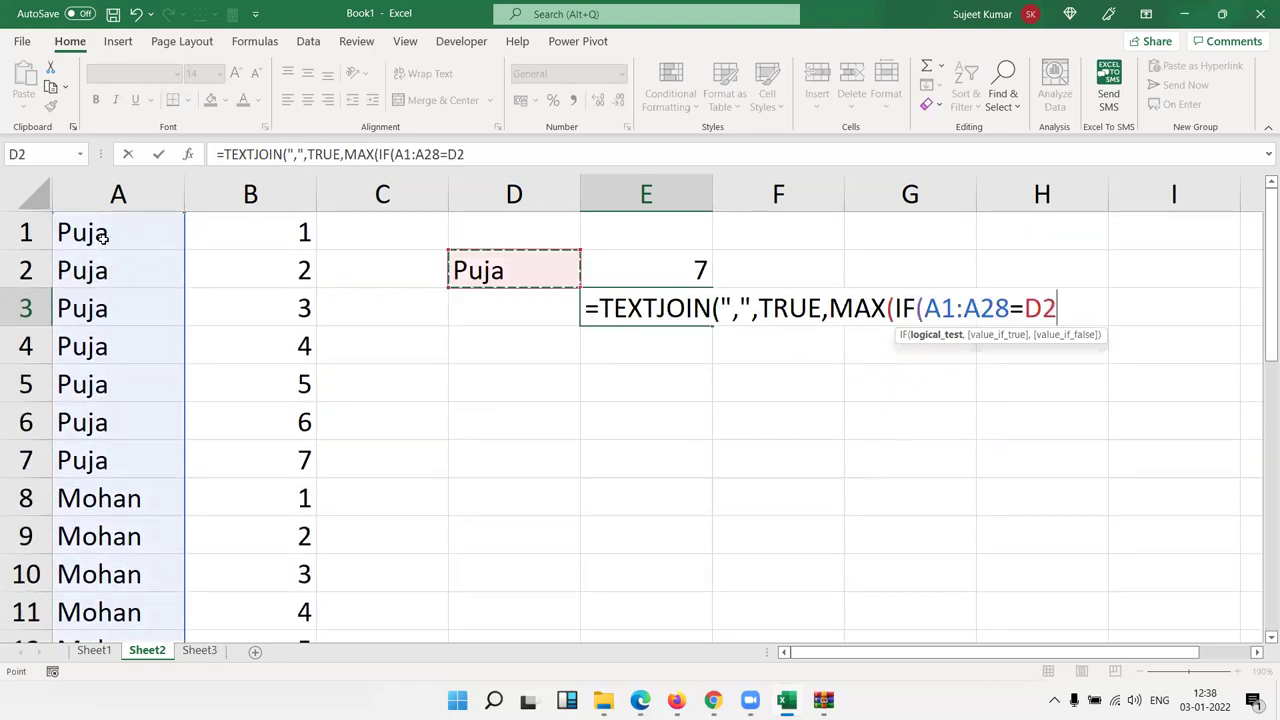
text(,)
key(Right)
key(BackSpace)
key(BackSpace)
click(290, 274)
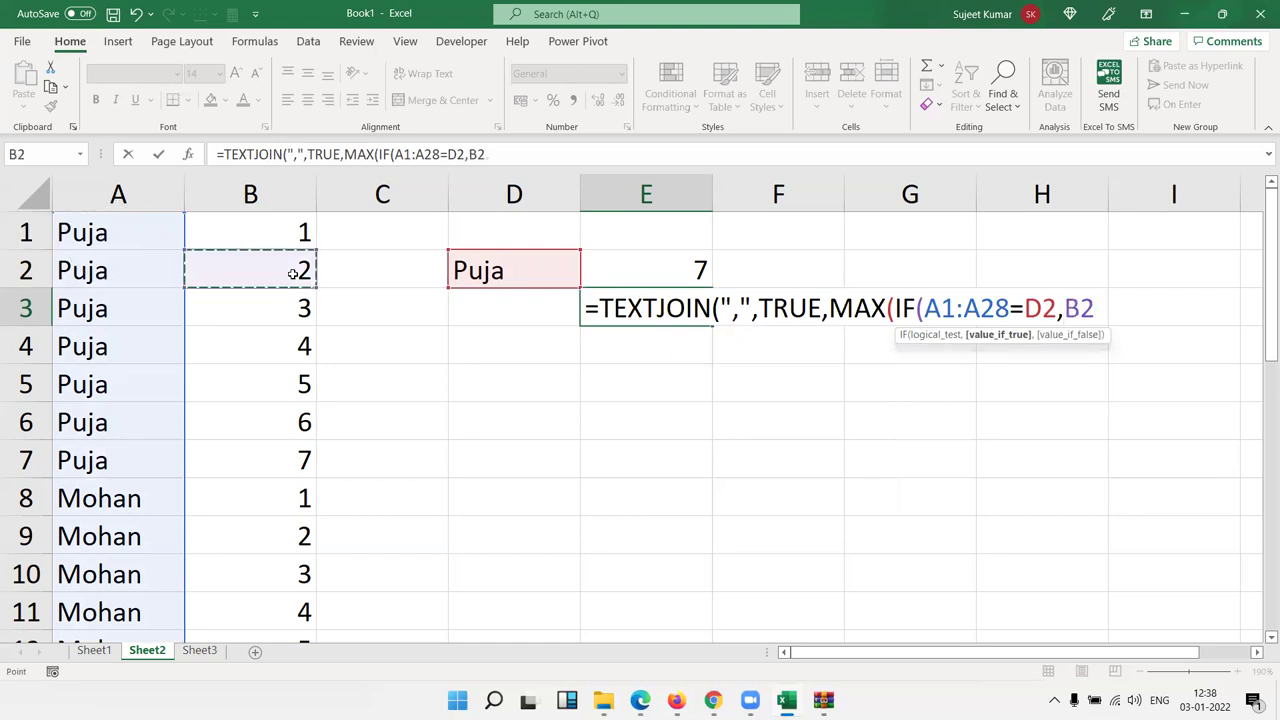
key(Up)
key(ctrl+shift+Down)
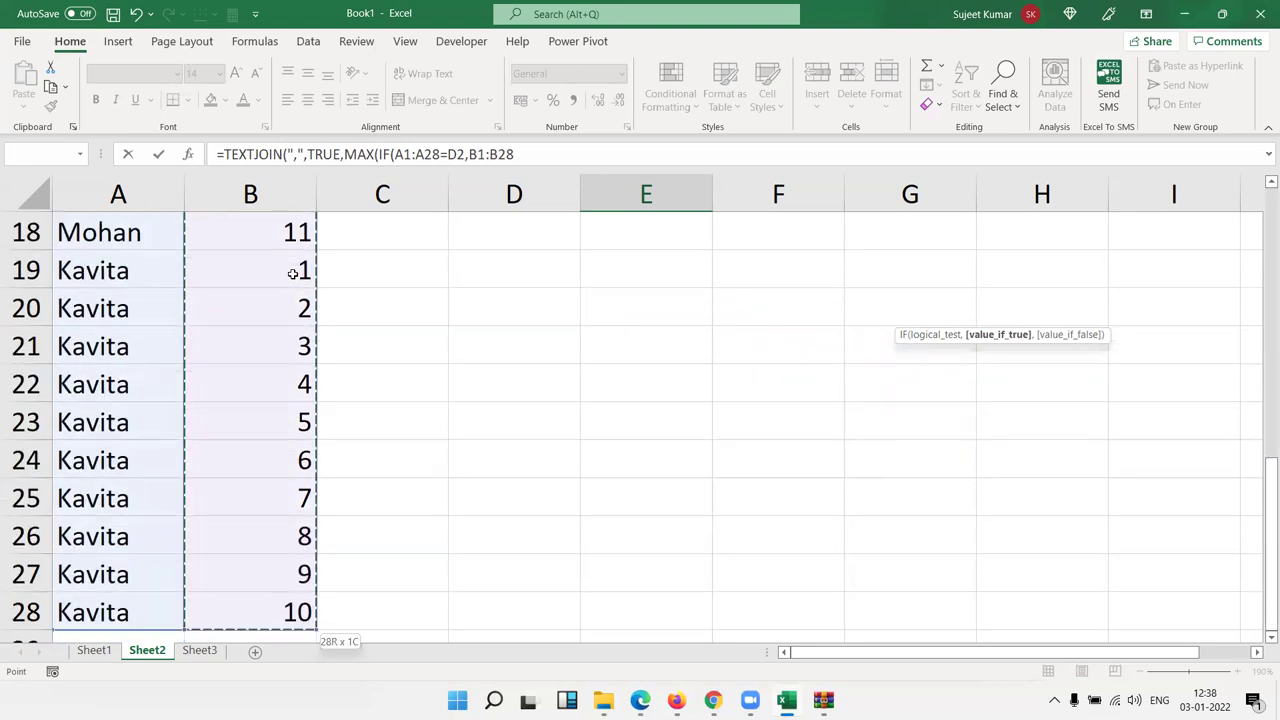
text(,)
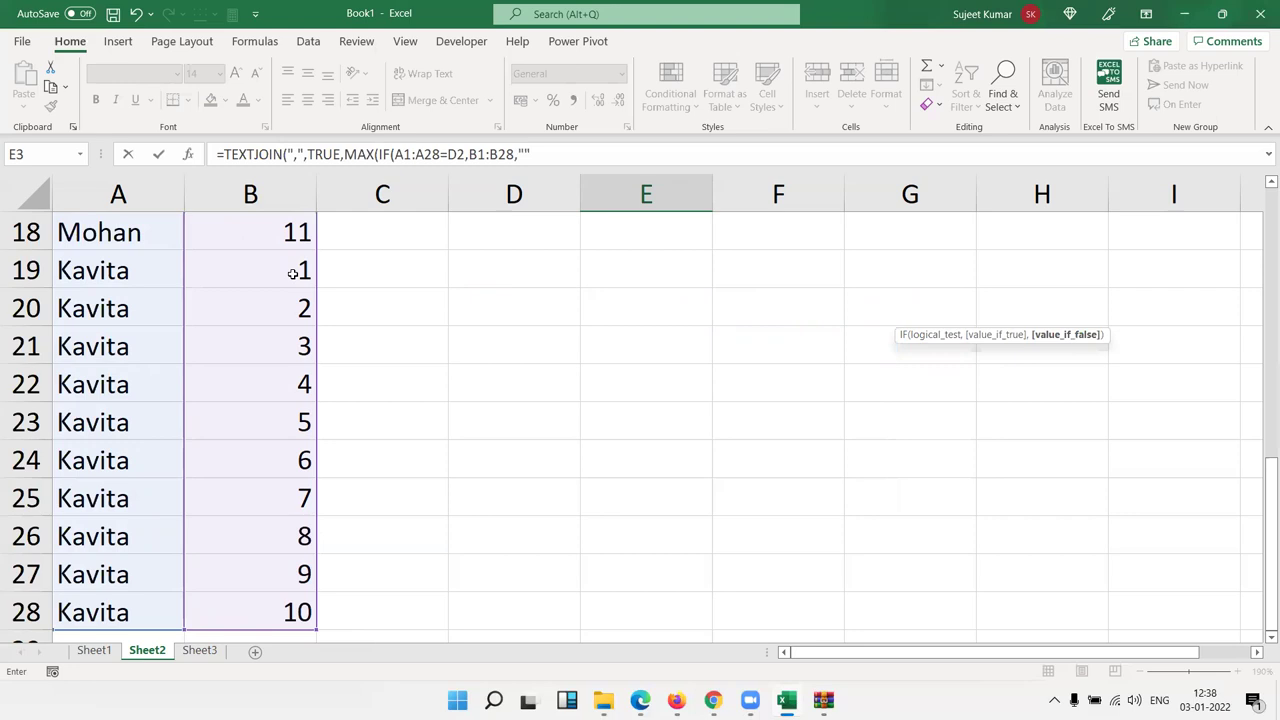
text())
key(Return)
key(Return)
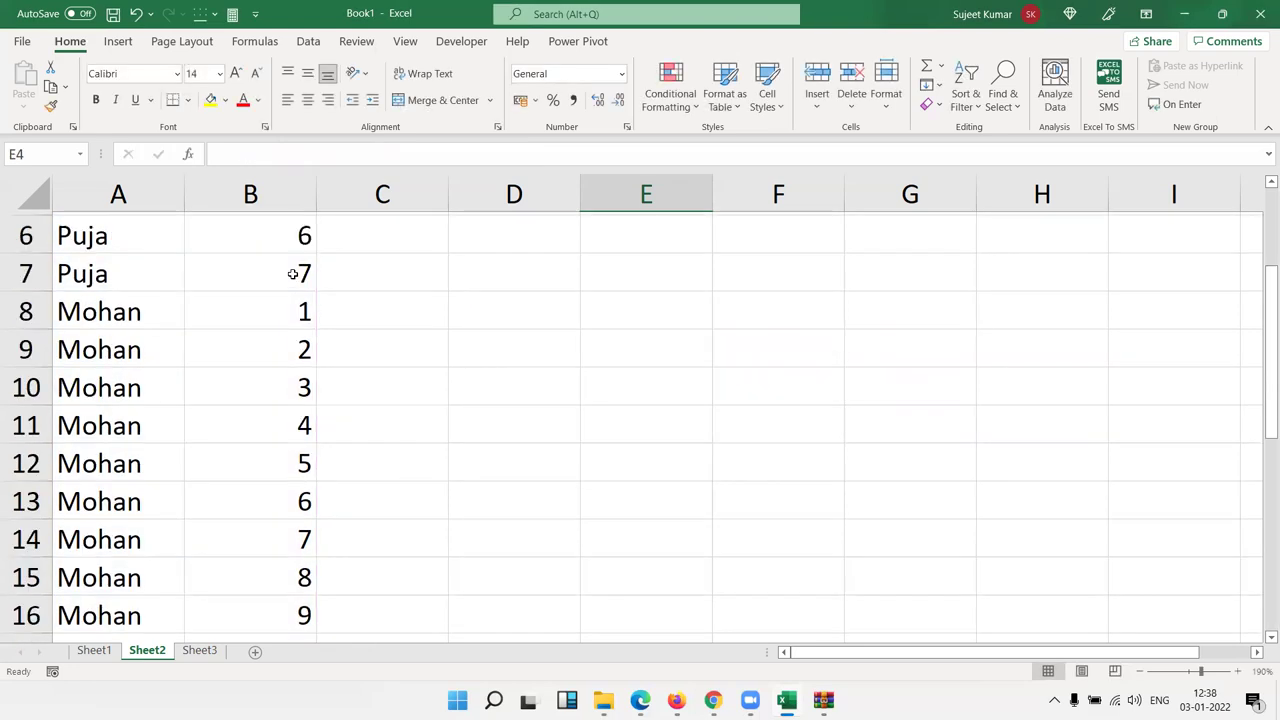
key(Up)
key(Up)
key(Up)
key(Down)
key(Down)
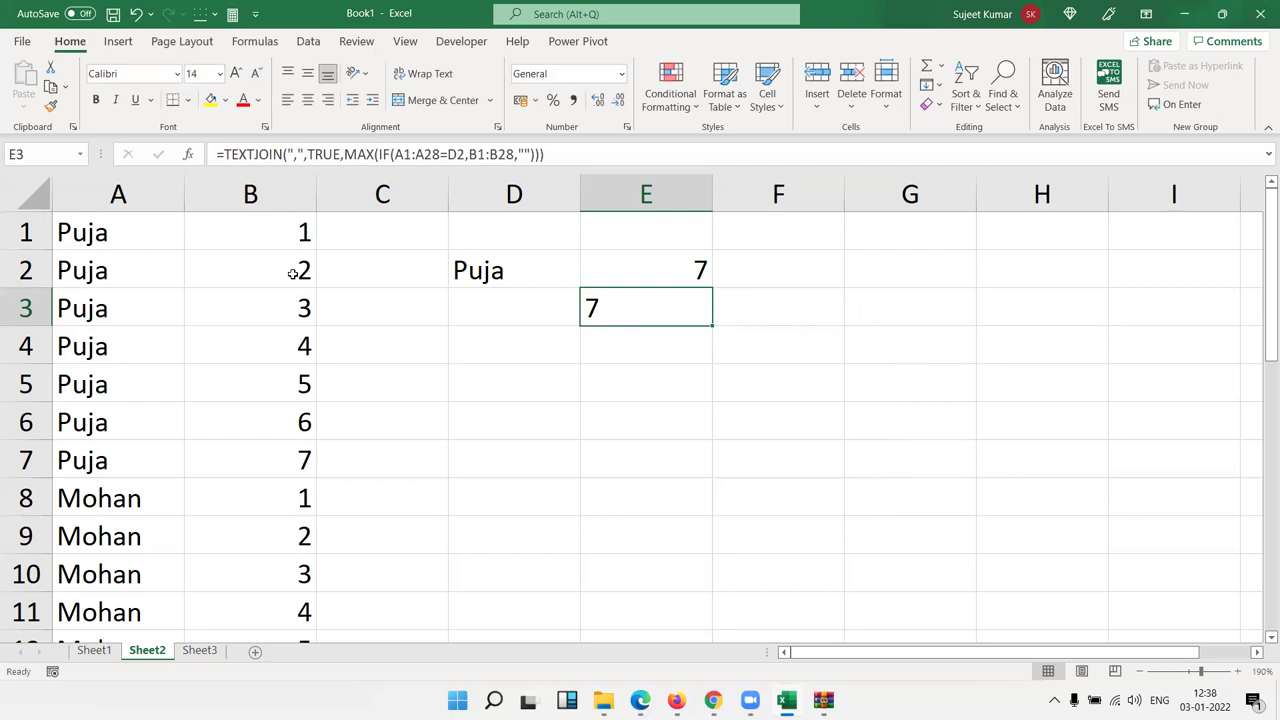
Enter =TEXTJOIN(",",TRUE,A1:A11) in D5 to list the names separated by commas
key(Down)
key(Down)
key(Left)
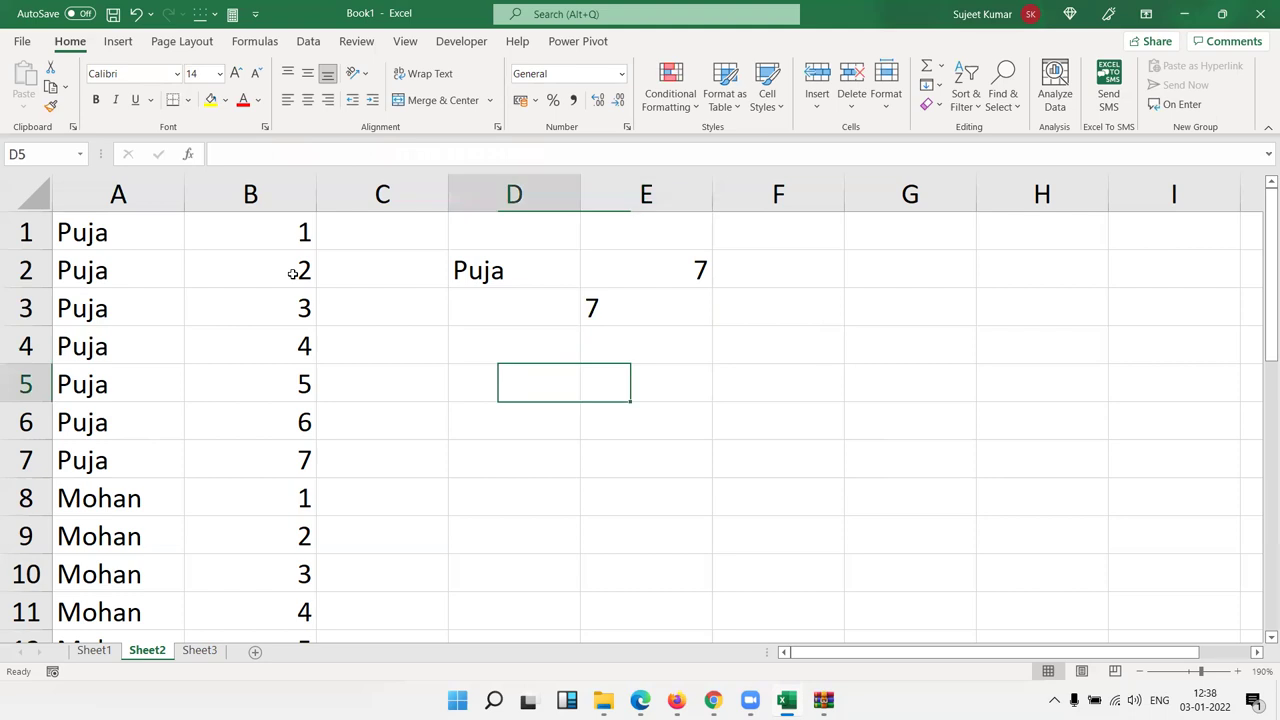
text(=te)
key(Down)
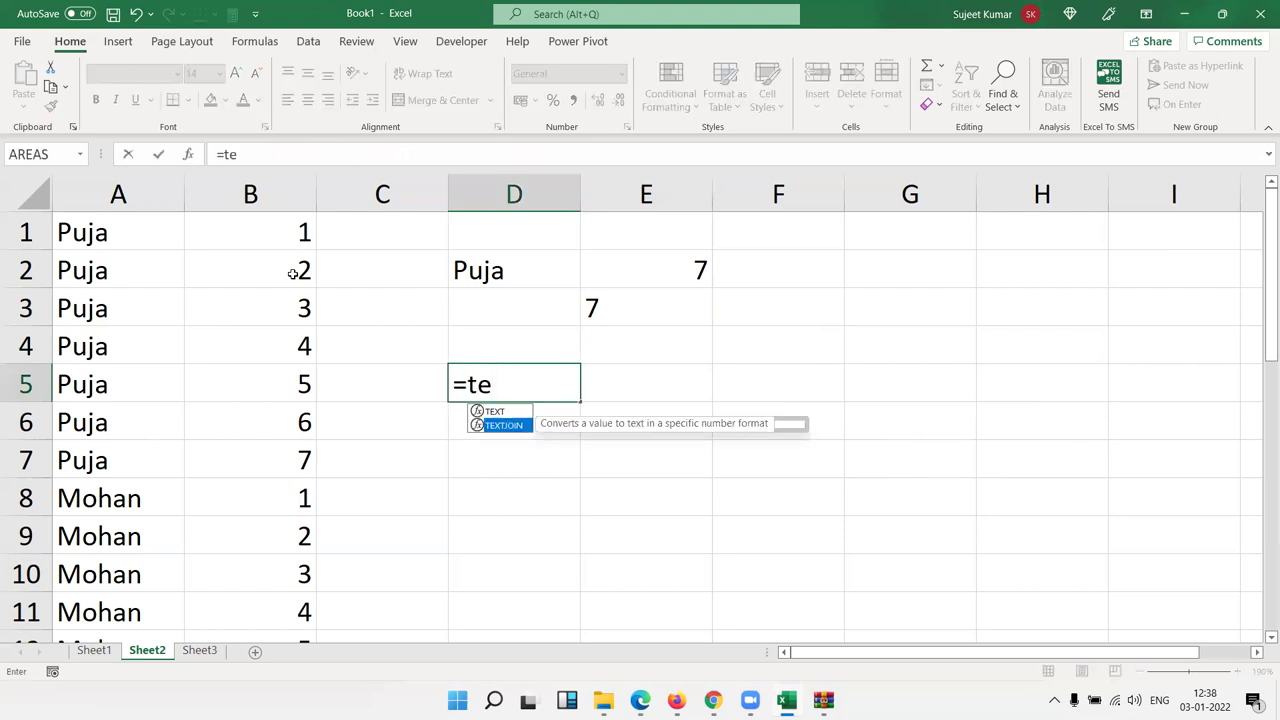
key(Tab)
text(")
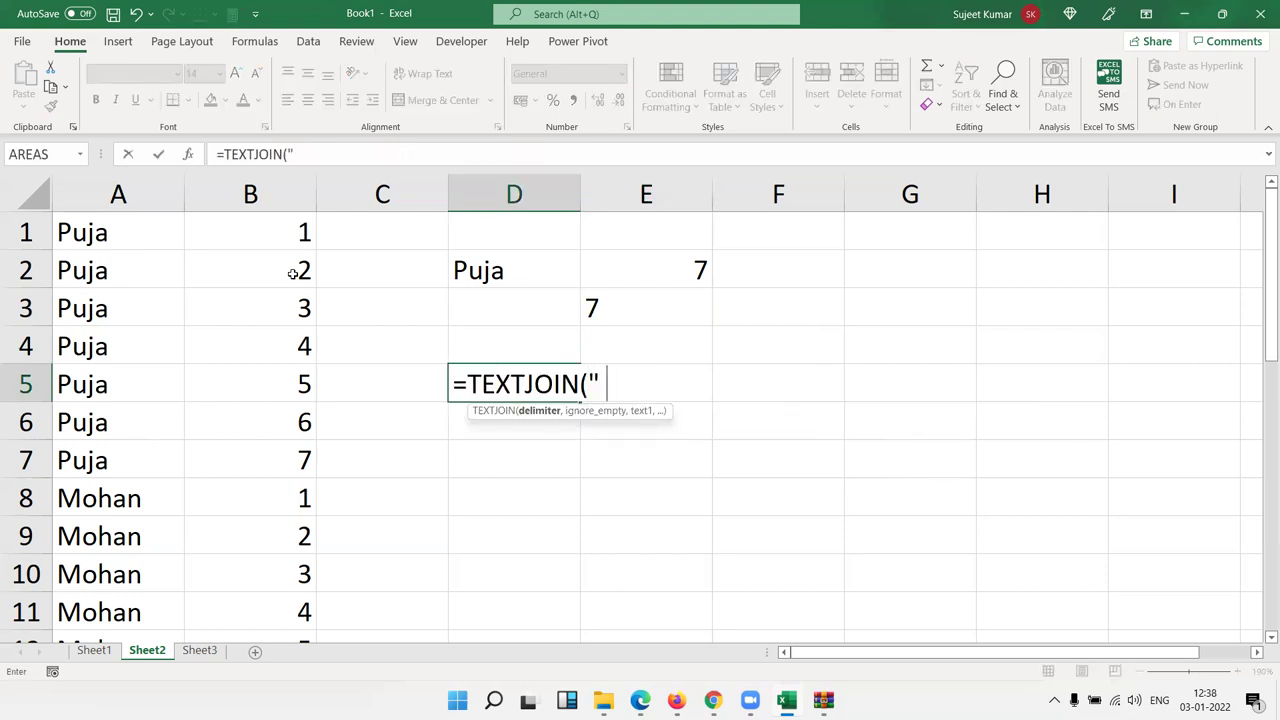
key(BackSpace)
text(m)
key(BackSpace)
text(,")
text(,)
key(Tab)
text(,)
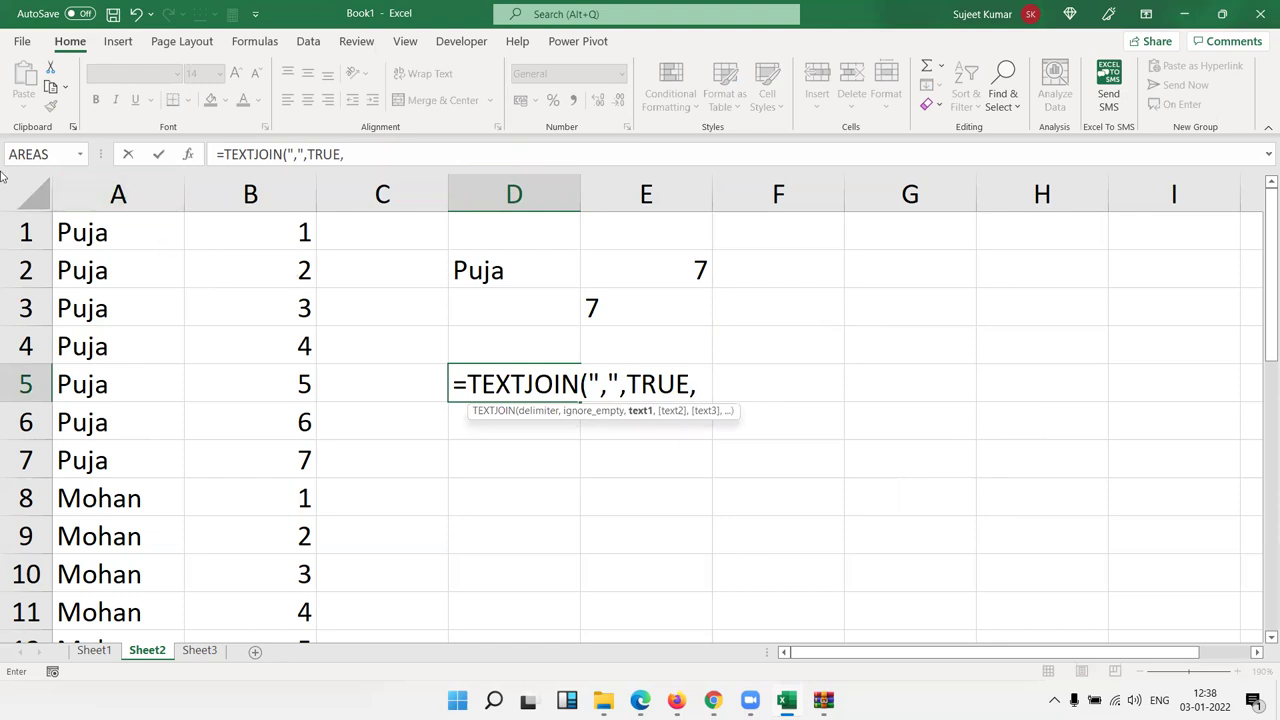
drag(108, 240, 105, 607)
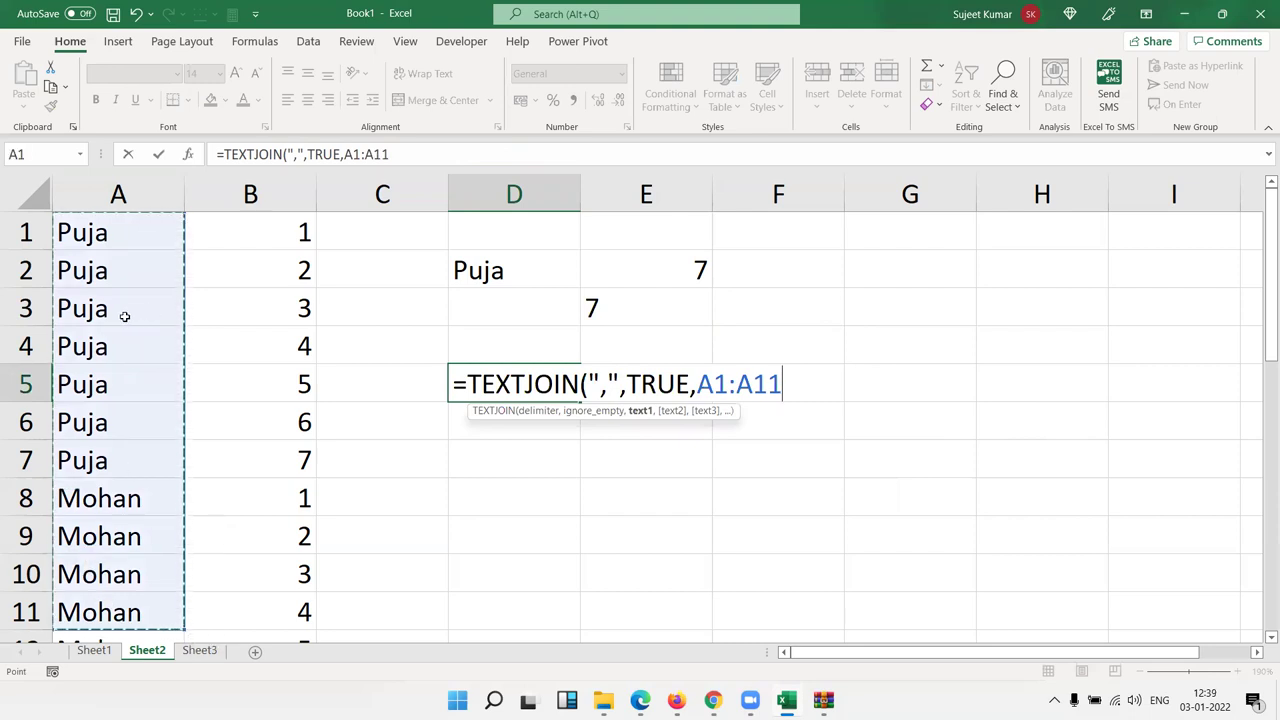
key(Return)
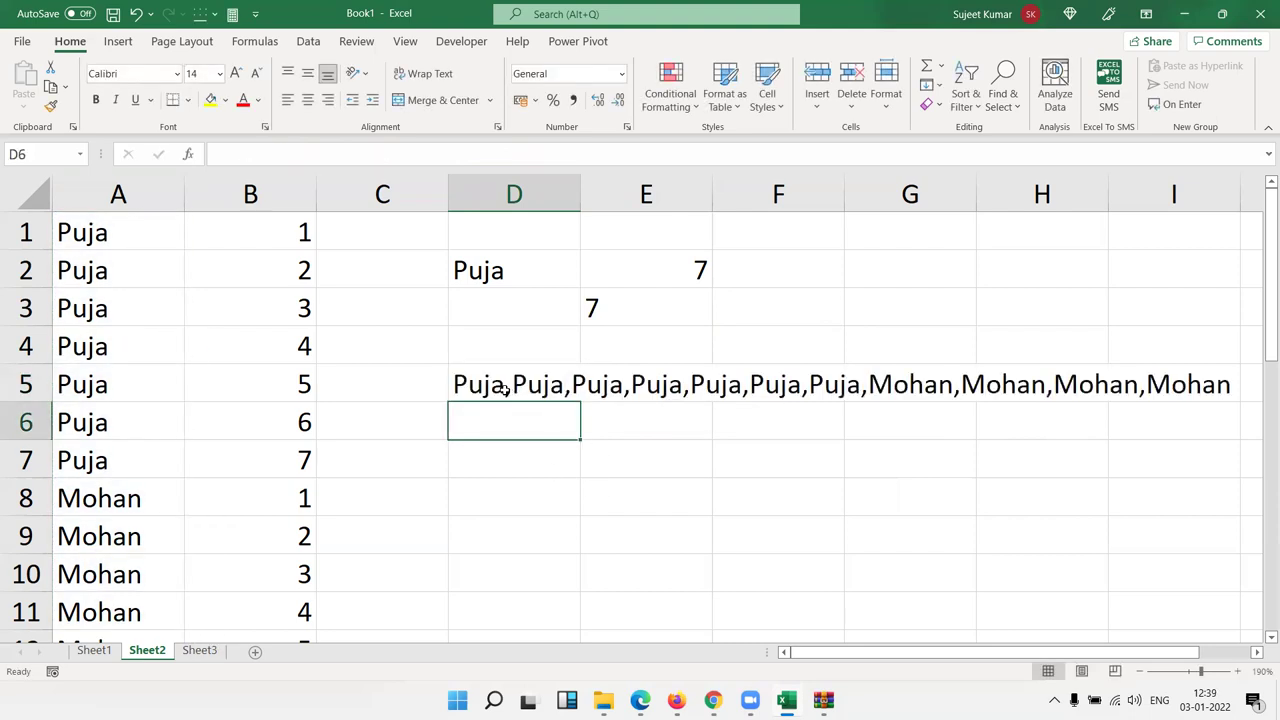
click(478, 386)
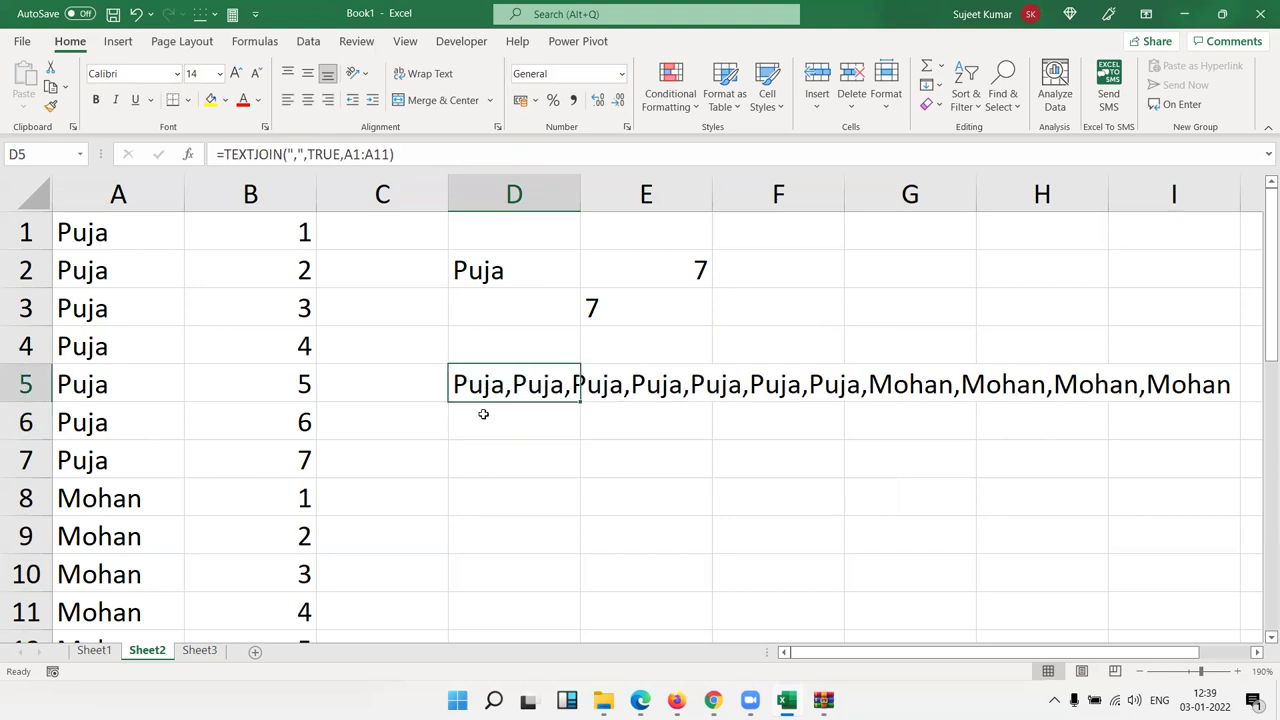
Clear the joined-names list from D5:D6
drag(478, 386, 486, 413)
key(Delete)
key(Up)
key(Up)
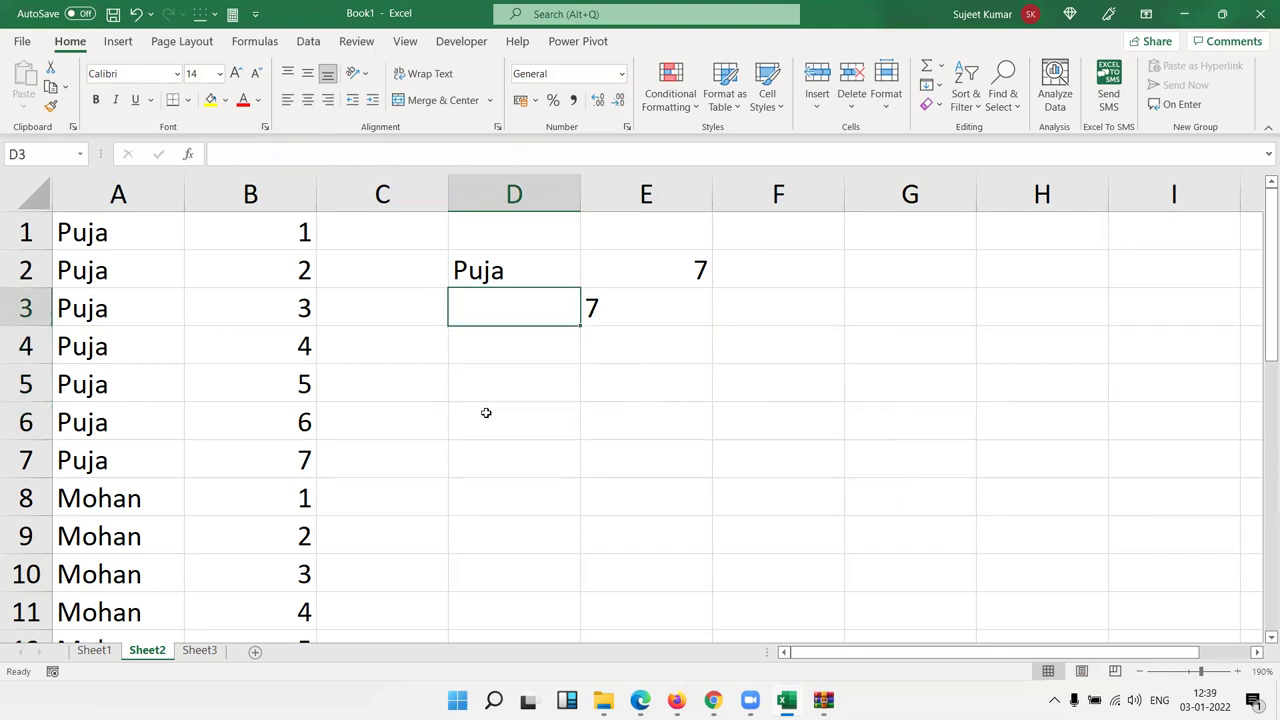
Review E3's formula and its IF part, leaving it unchanged
key(Right)
double_click(610, 316)
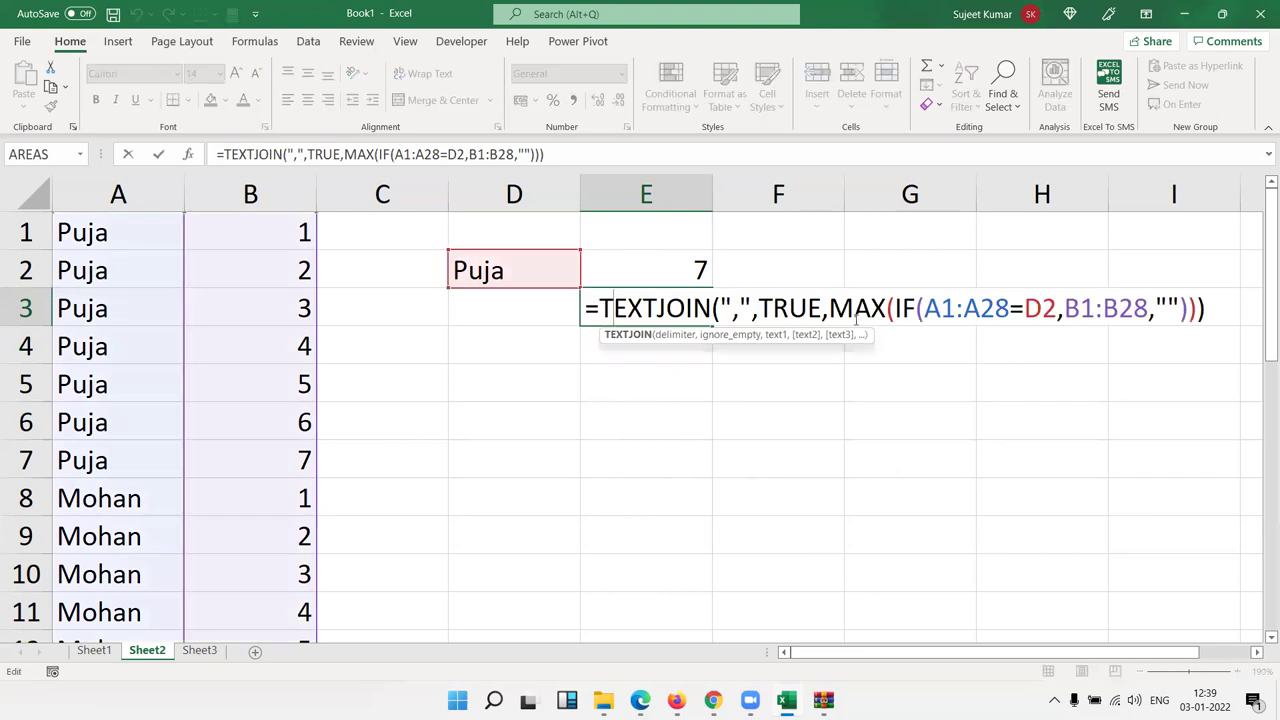
drag(829, 308, 1155, 317)
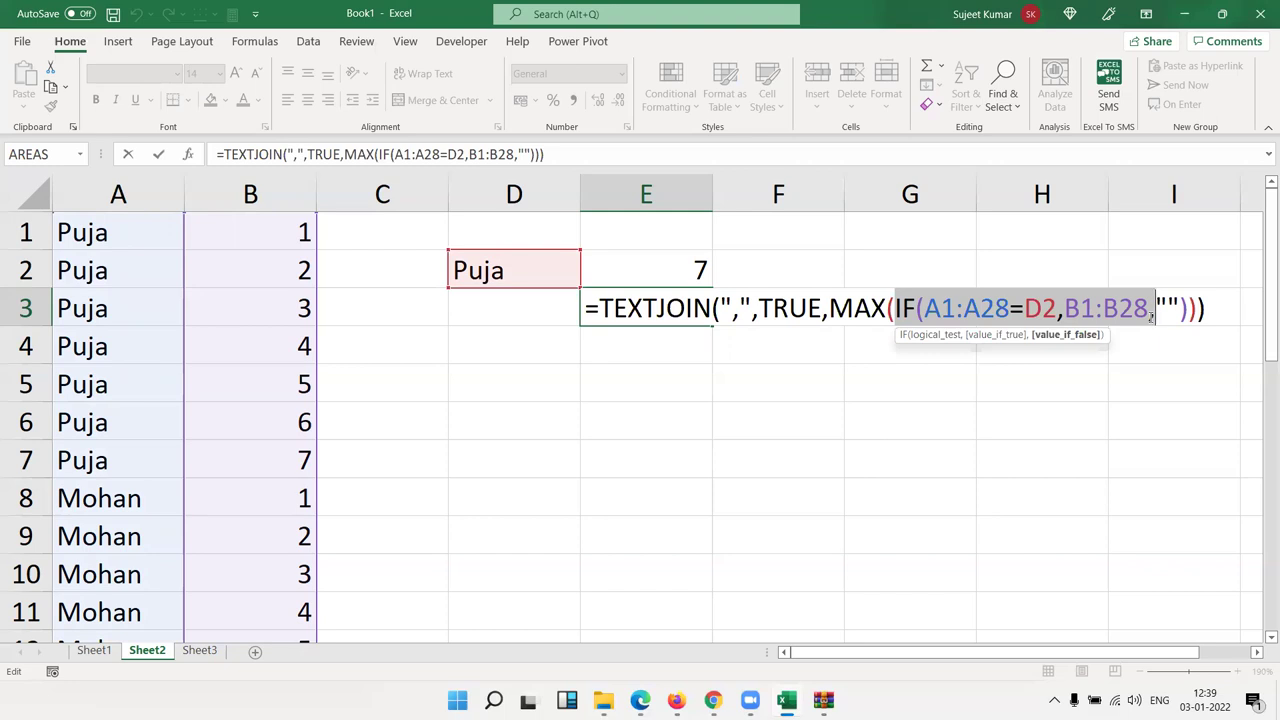
key(Return)
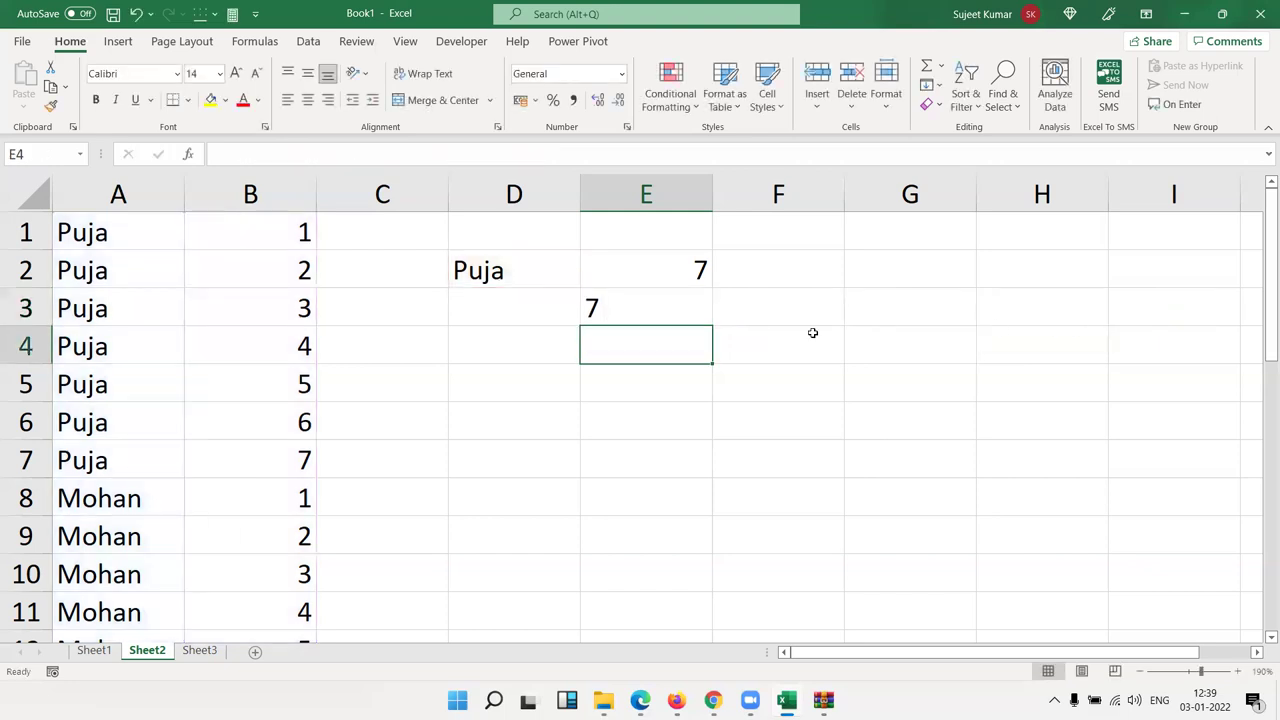
click(655, 307)
click(664, 271)
click(660, 321)
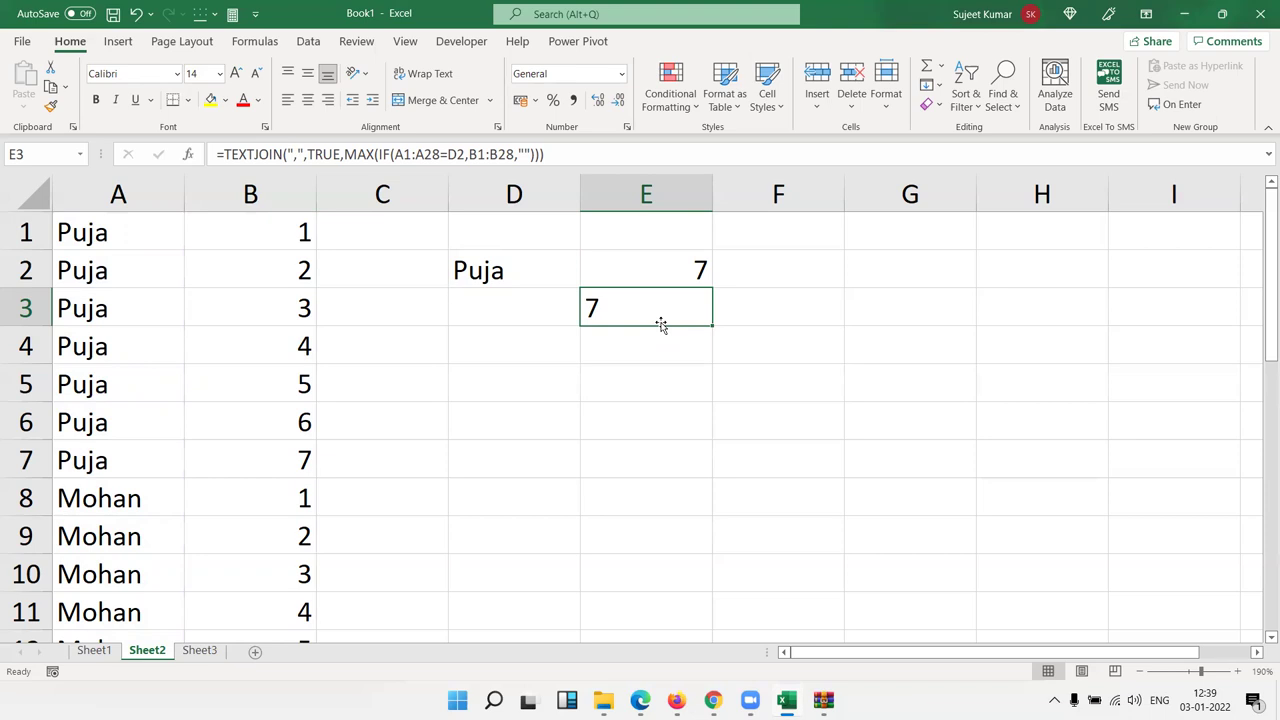
click(496, 358)
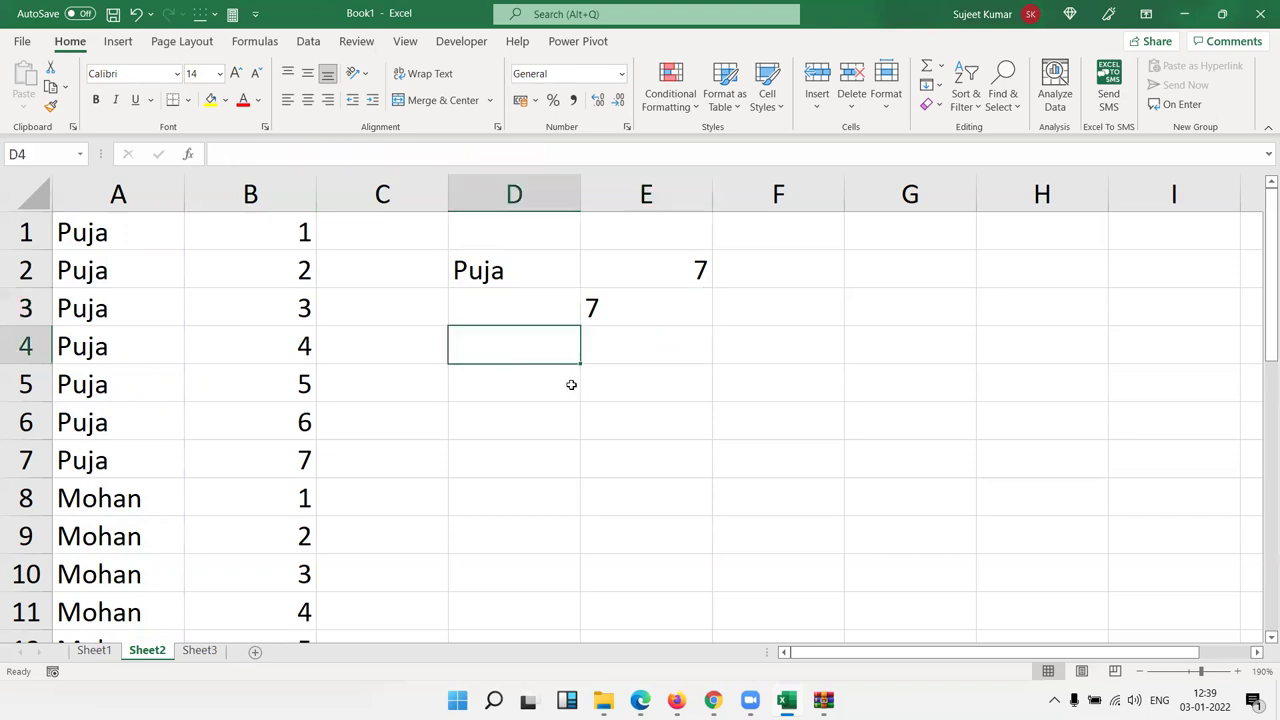
Start D4's formula as =MAX(IF(A1:A28=D2, comparing the names with Puja in D2
text(=max)
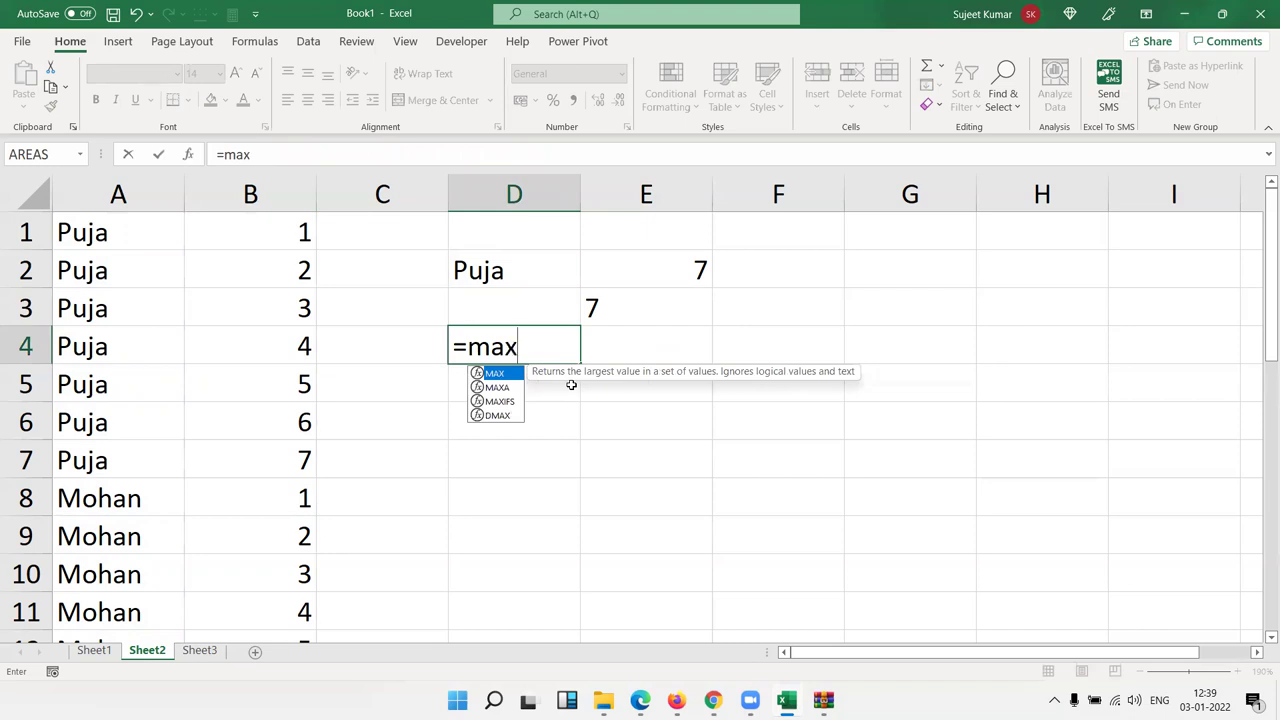
text(()
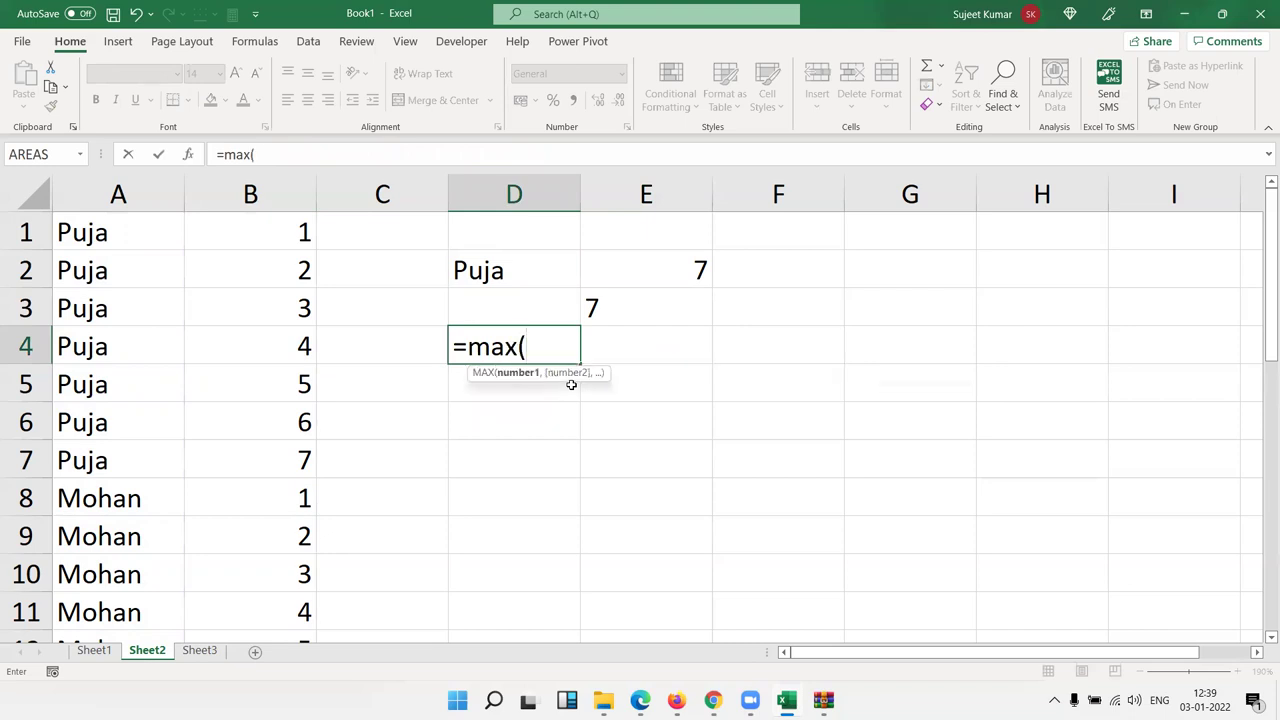
text(If)
key(Tab)
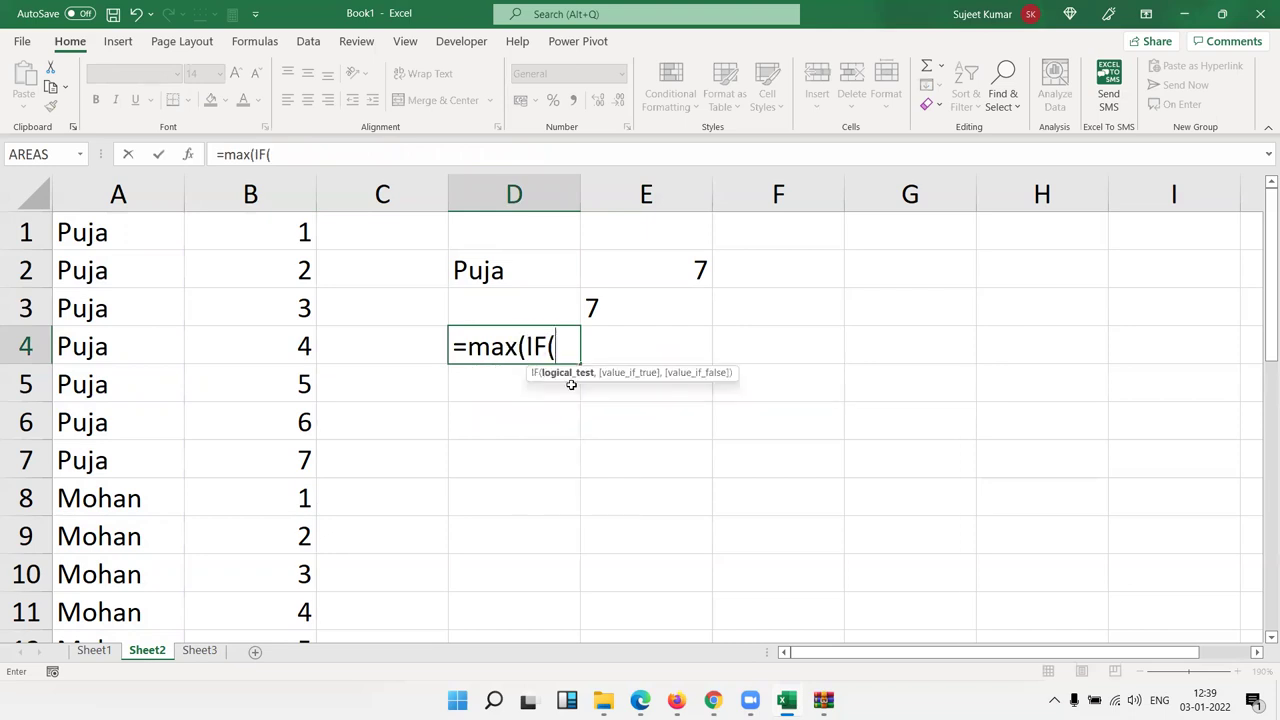
click(90, 238)
key(ctrl+shift+Down)
text(=)
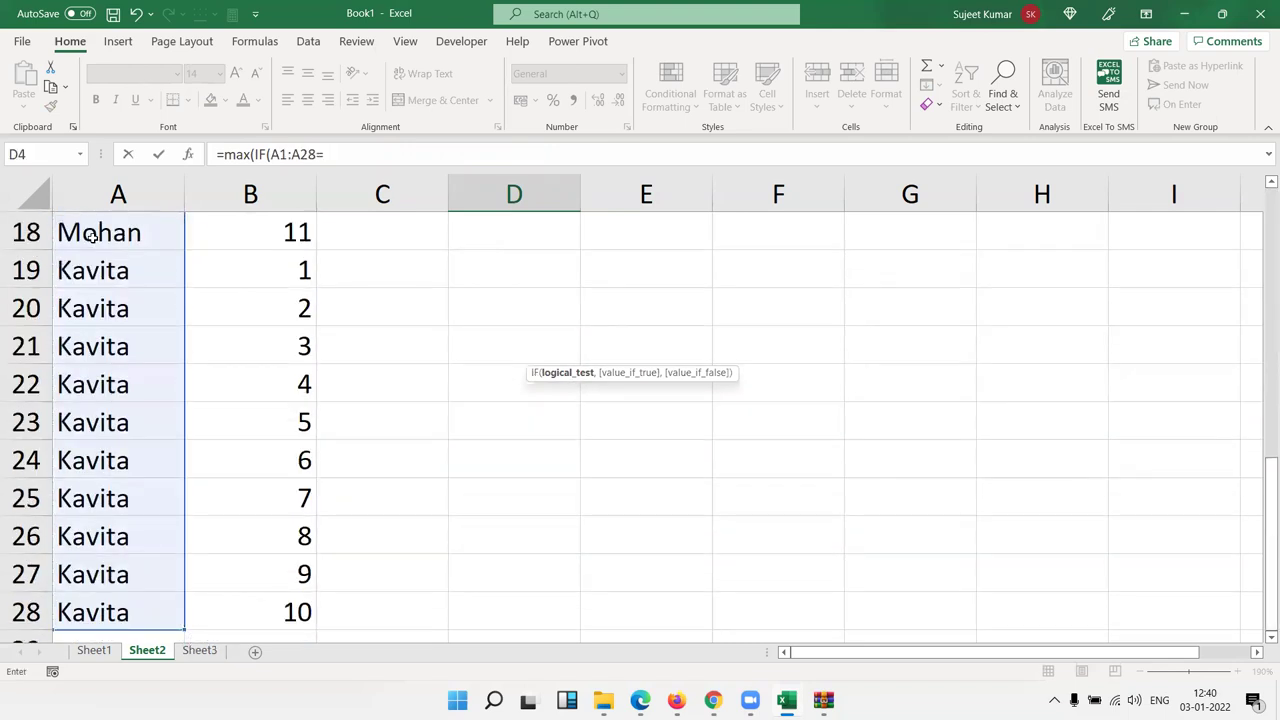
key(Up)
key(Up)
key(Up)
key(Down)
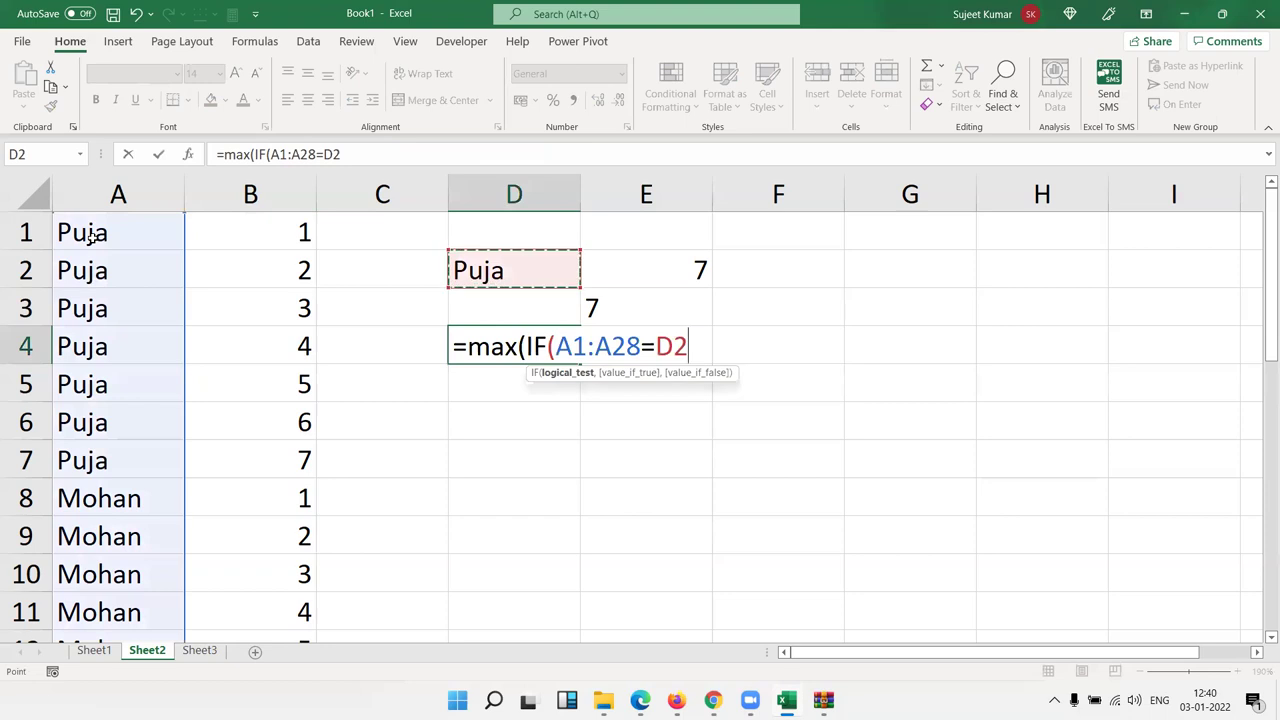
Add B1:B28 as the values to return and commit, accepting Excel's correction to get 7
text(,)
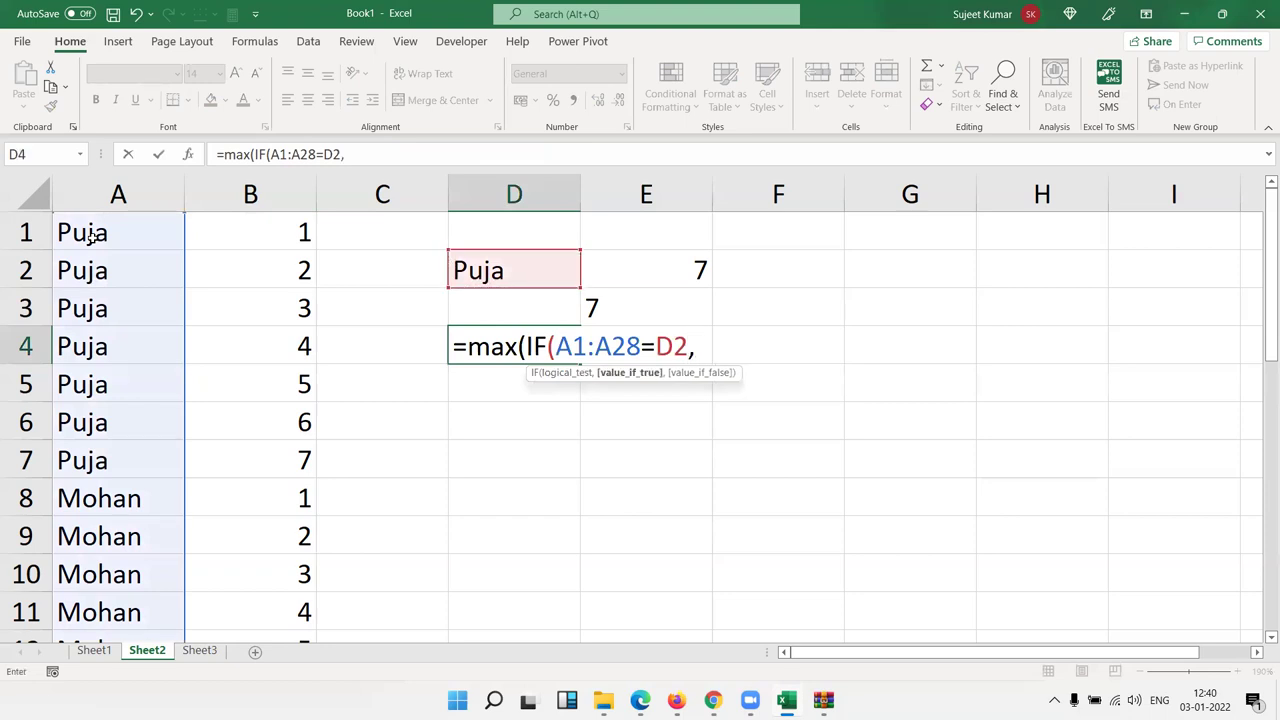
key(Left)
key(Left)
key(Right)
key(Left)
key(Up)
key(Up)
key(Up)
key(ctrl+shift+Down)
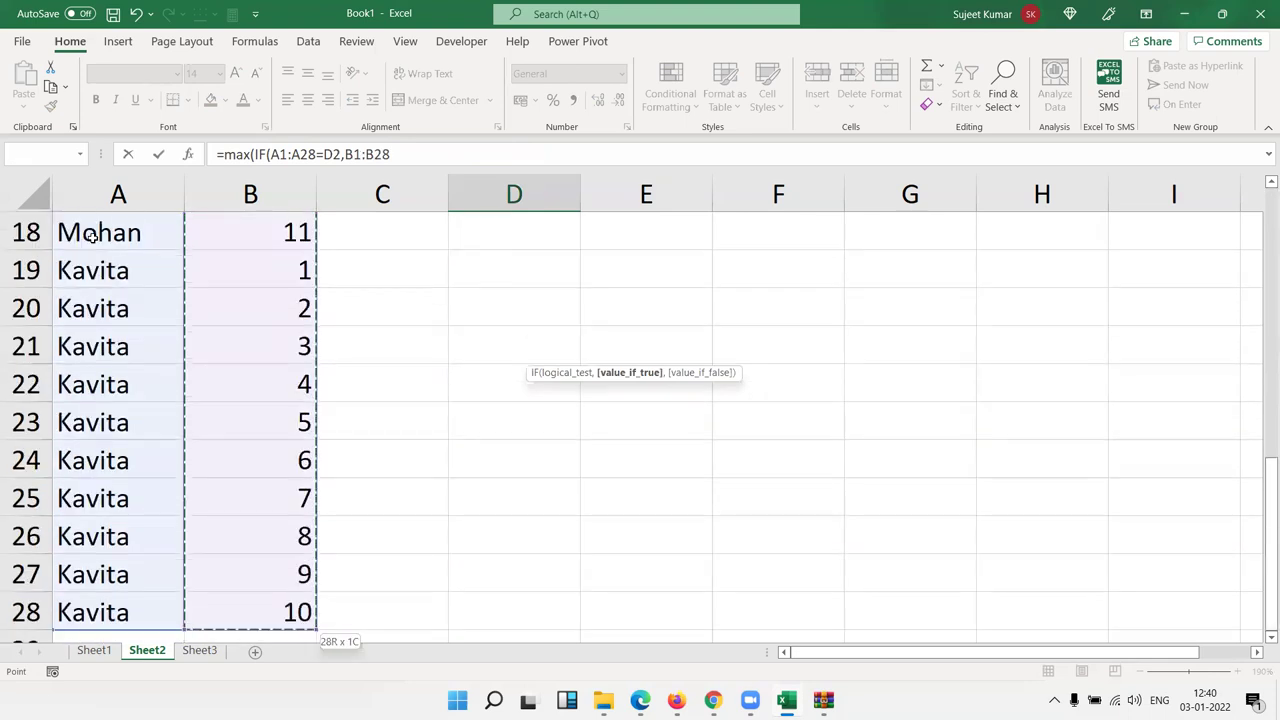
key(Return)
key(Return)
key(Up)
key(Up)
key(Up)
key(Up)
key(Down)
key(Down)
key(Down)
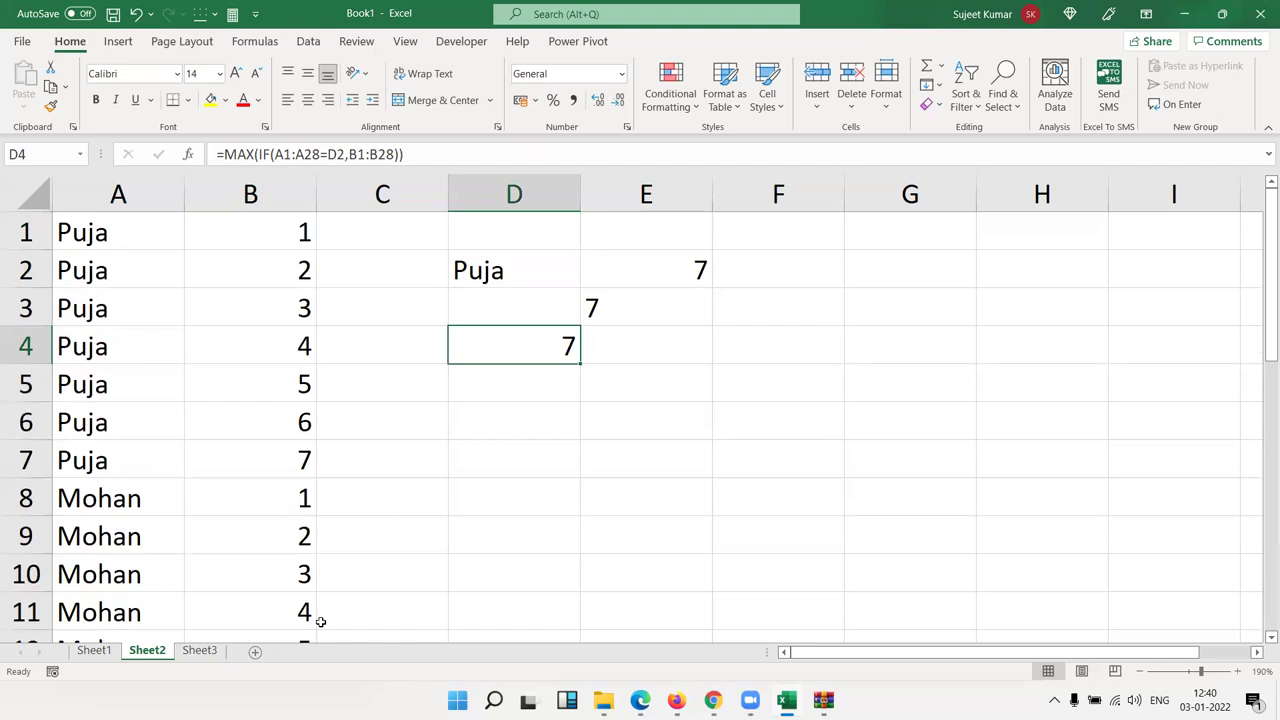
Open Evaluate Formula for D4 from the Formulas tab
click(255, 41)
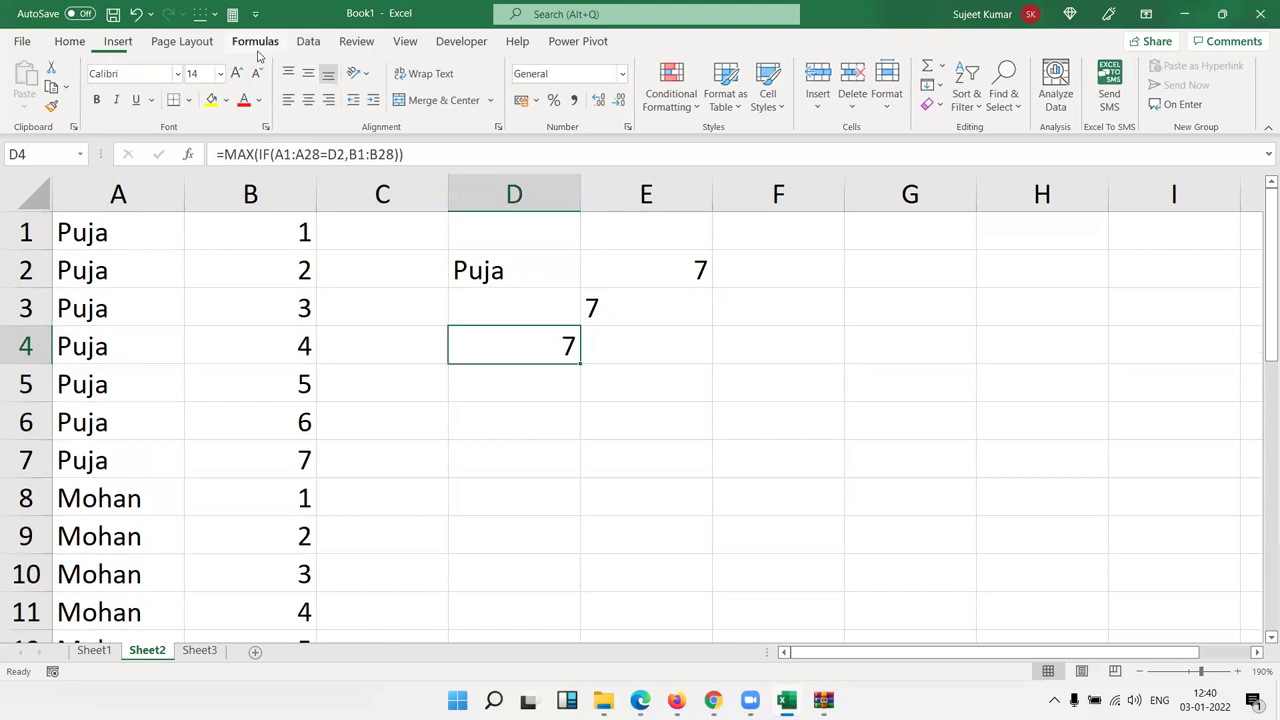
click(790, 107)
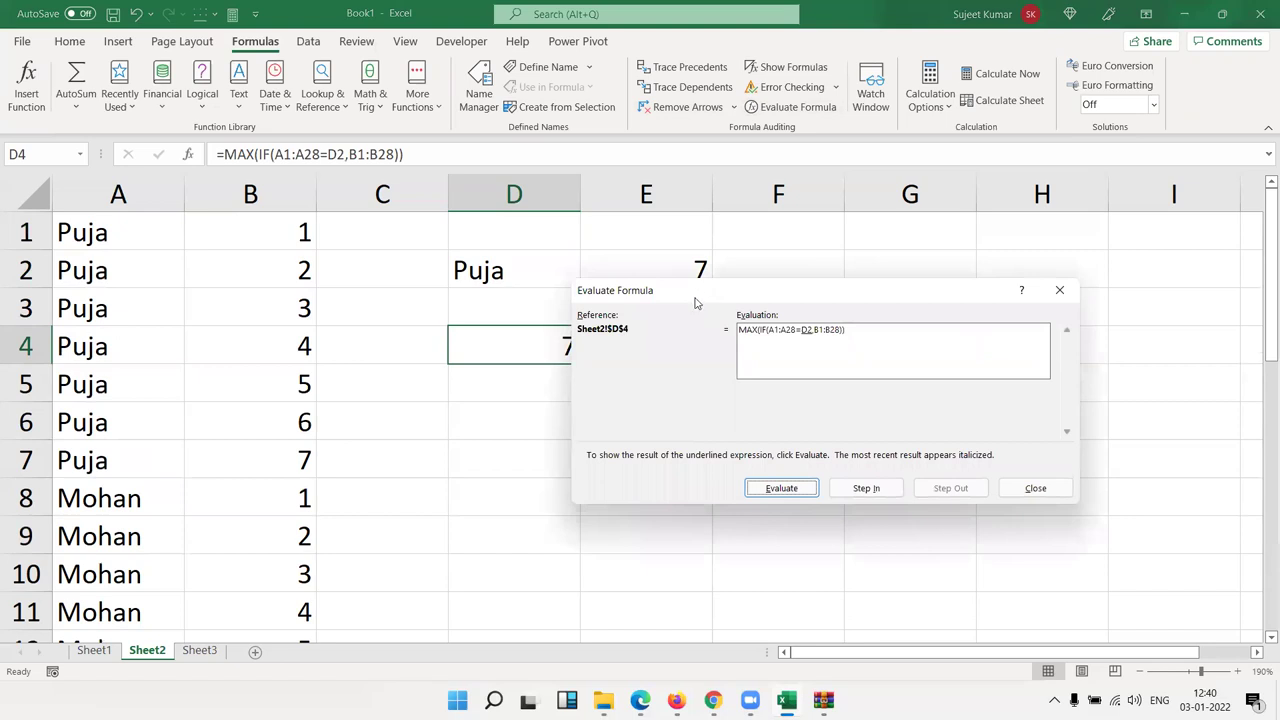
drag(697, 302, 385, 409)
Evaluate the names, the TRUE/FALSE comparison, the matching numbers, then MAX to reach 7, and close
click(470, 595)
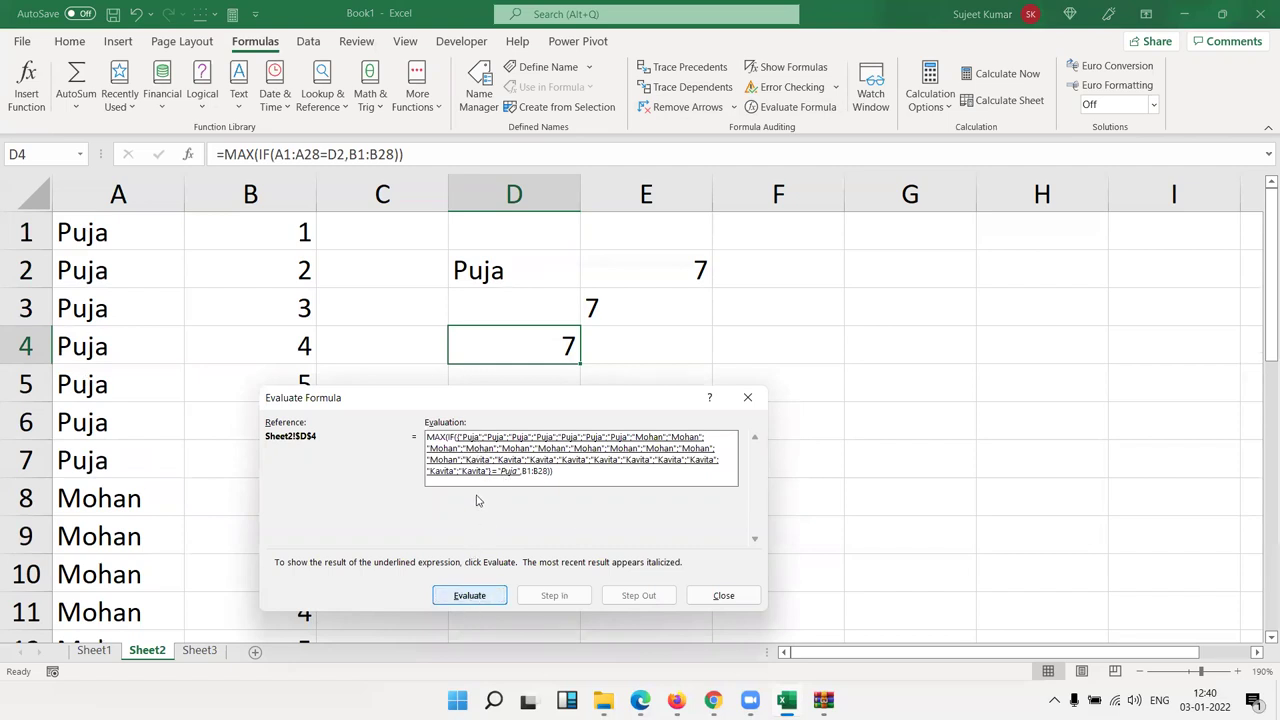
click(476, 480)
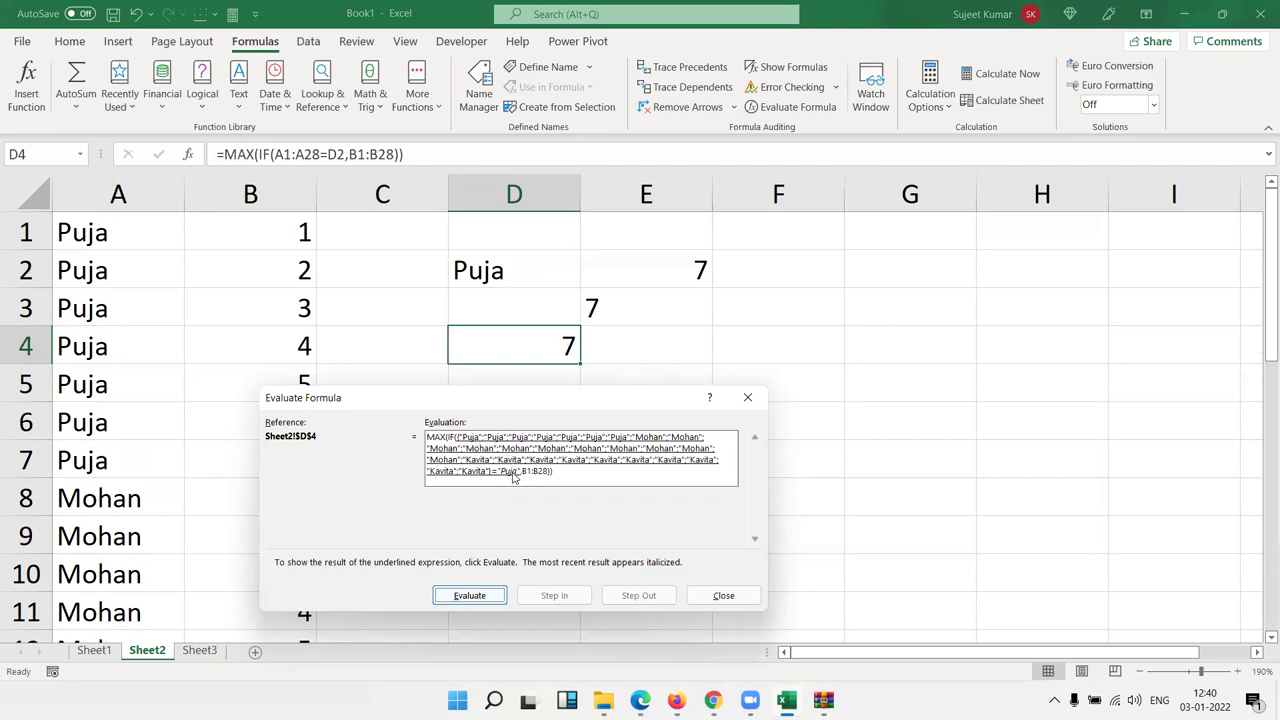
click(507, 481)
click(471, 596)
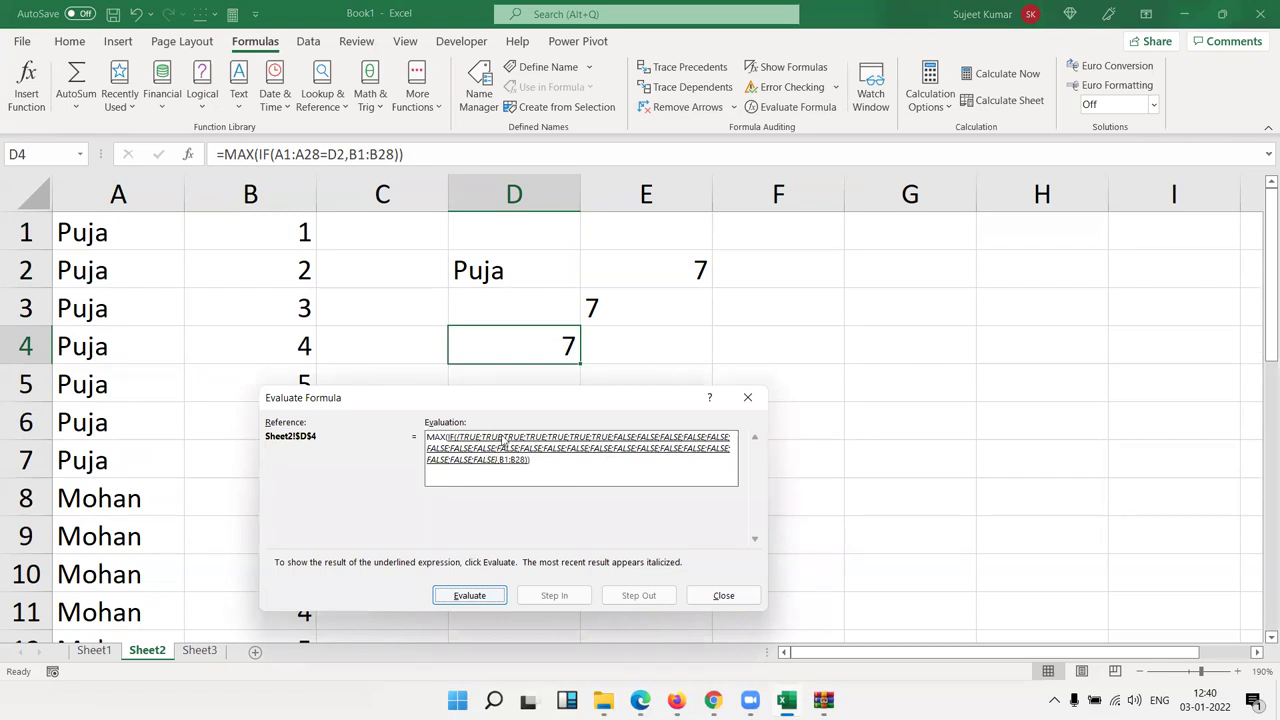
click(472, 595)
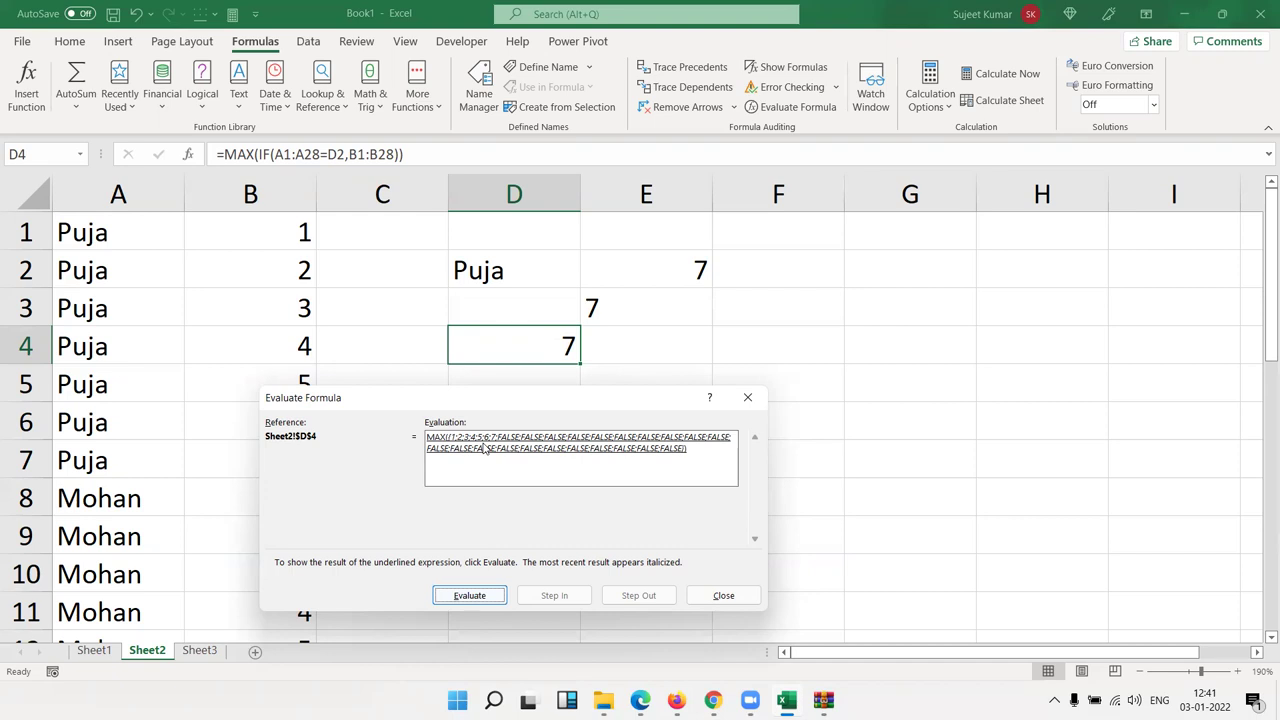
click(476, 598)
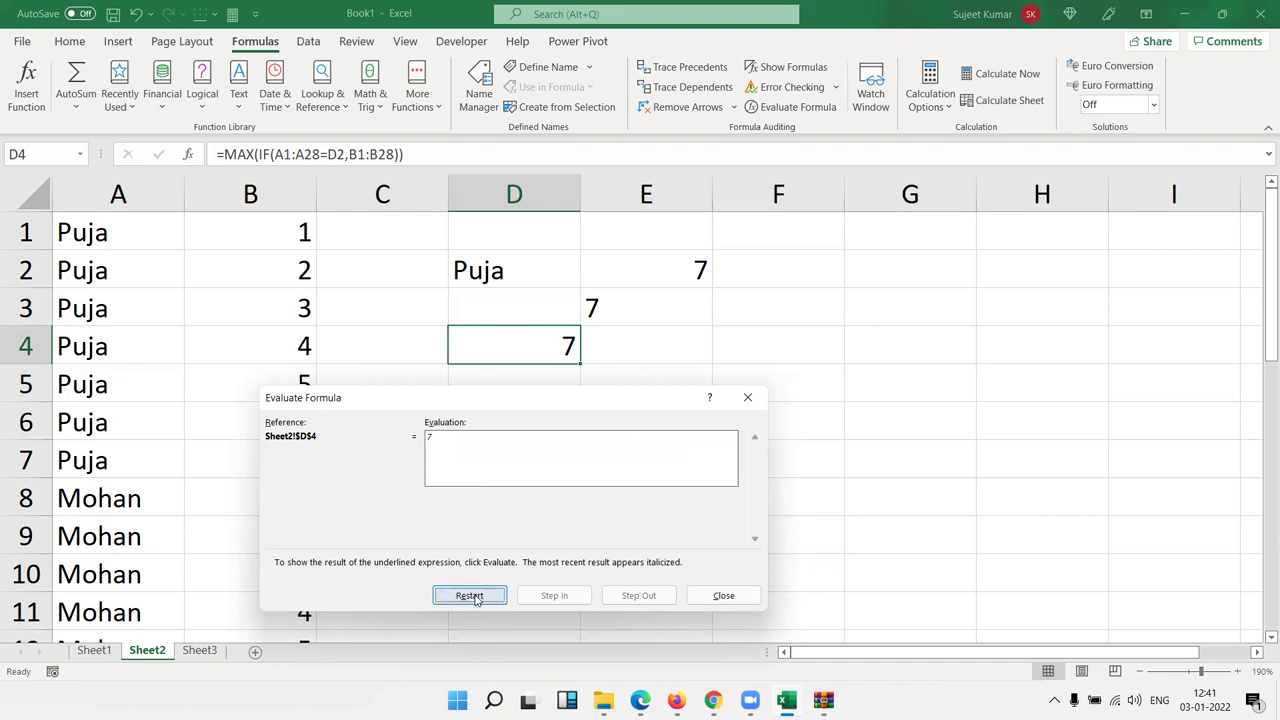
click(723, 596)
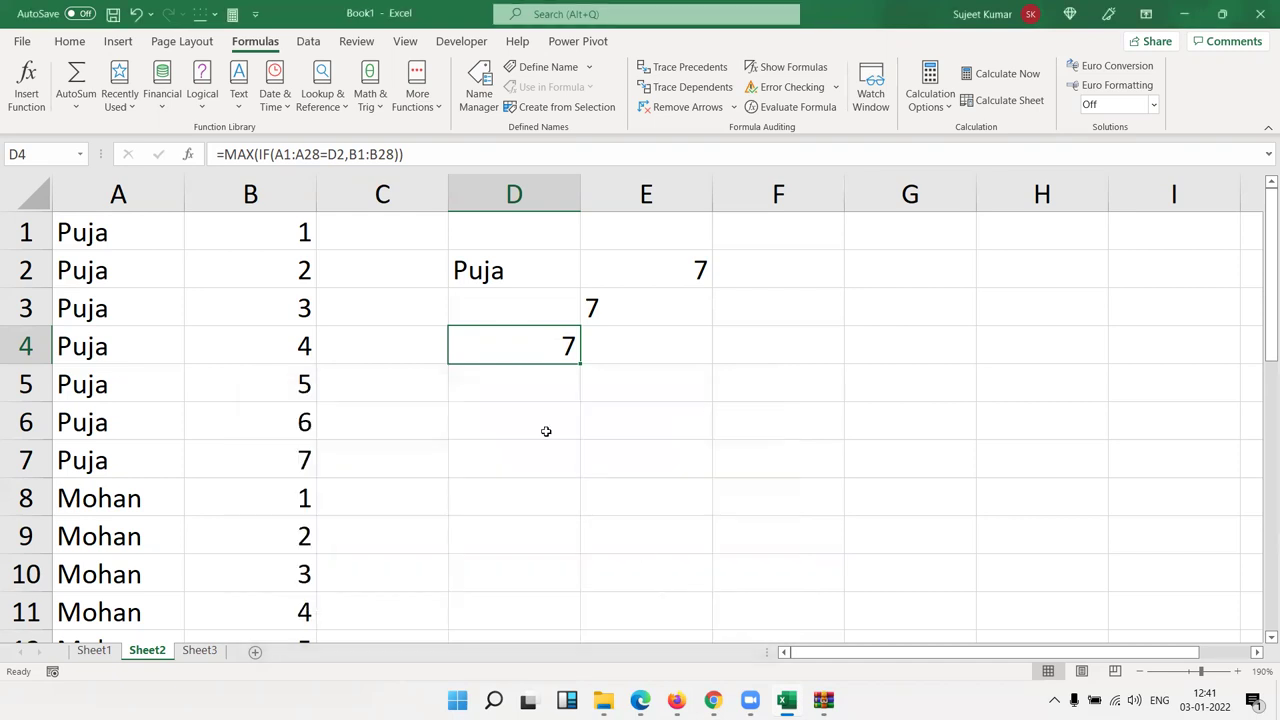
click(250, 240)
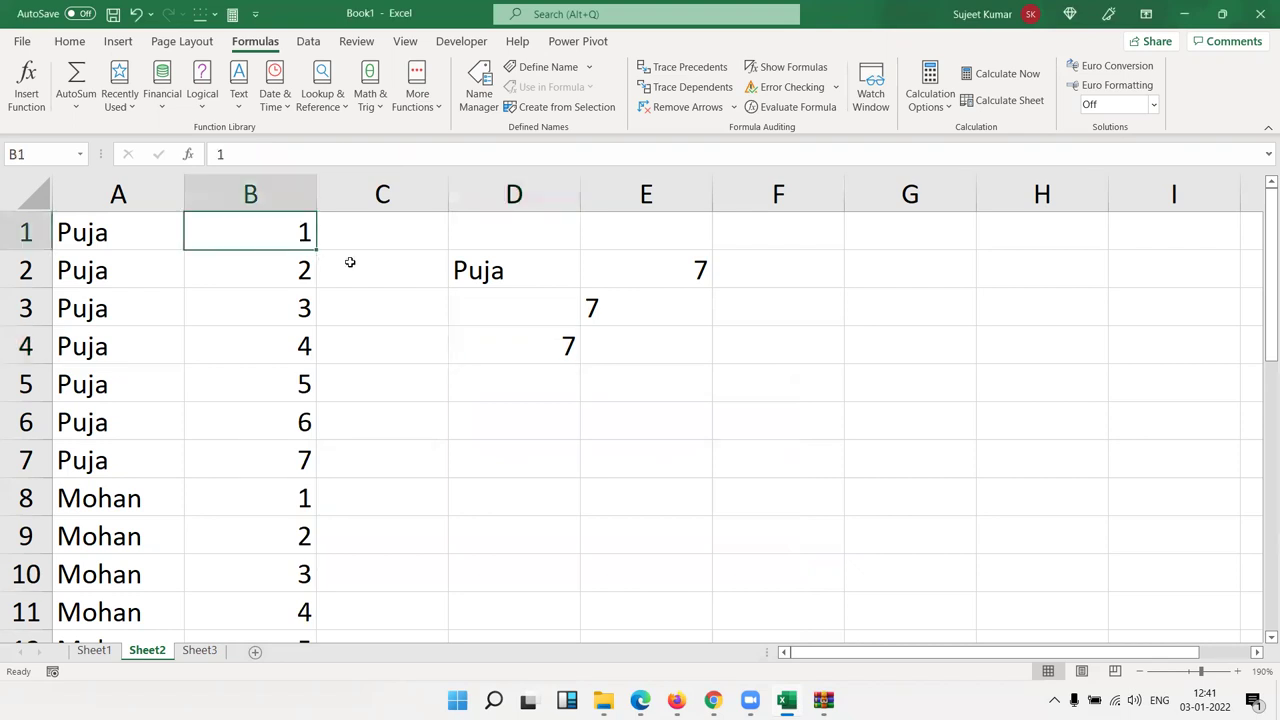
click(540, 352)
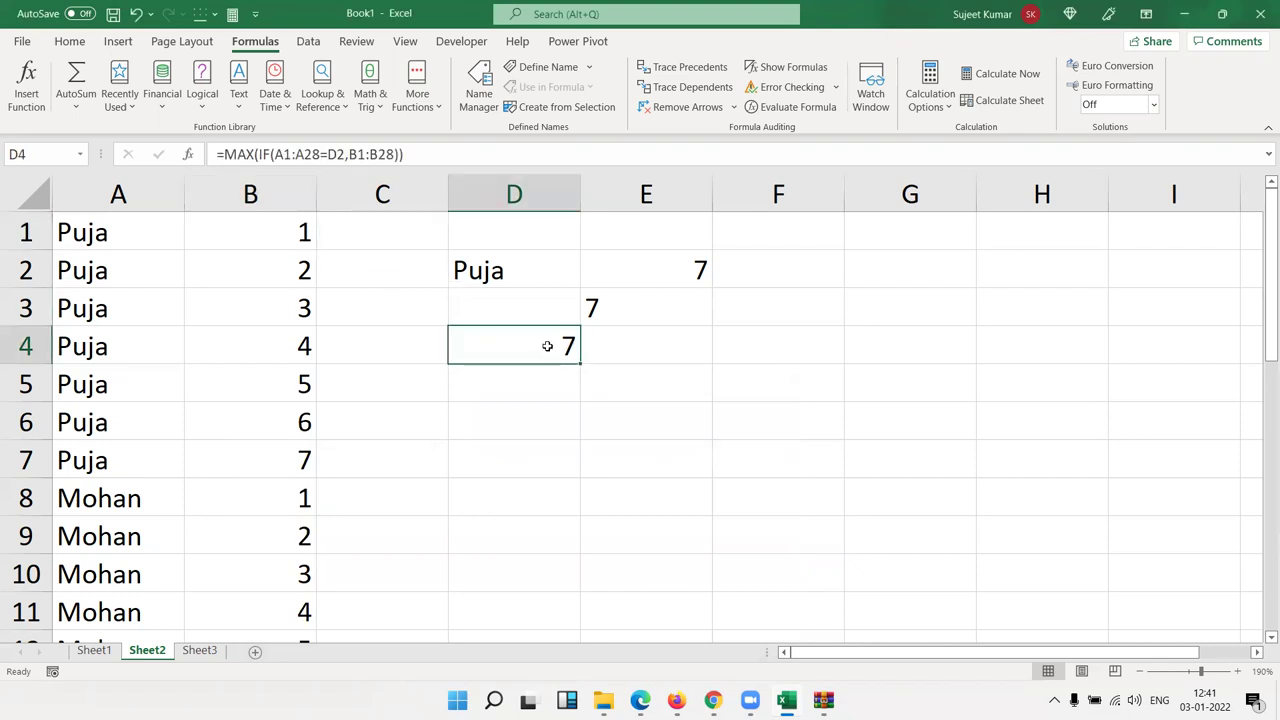
double_click(547, 346)
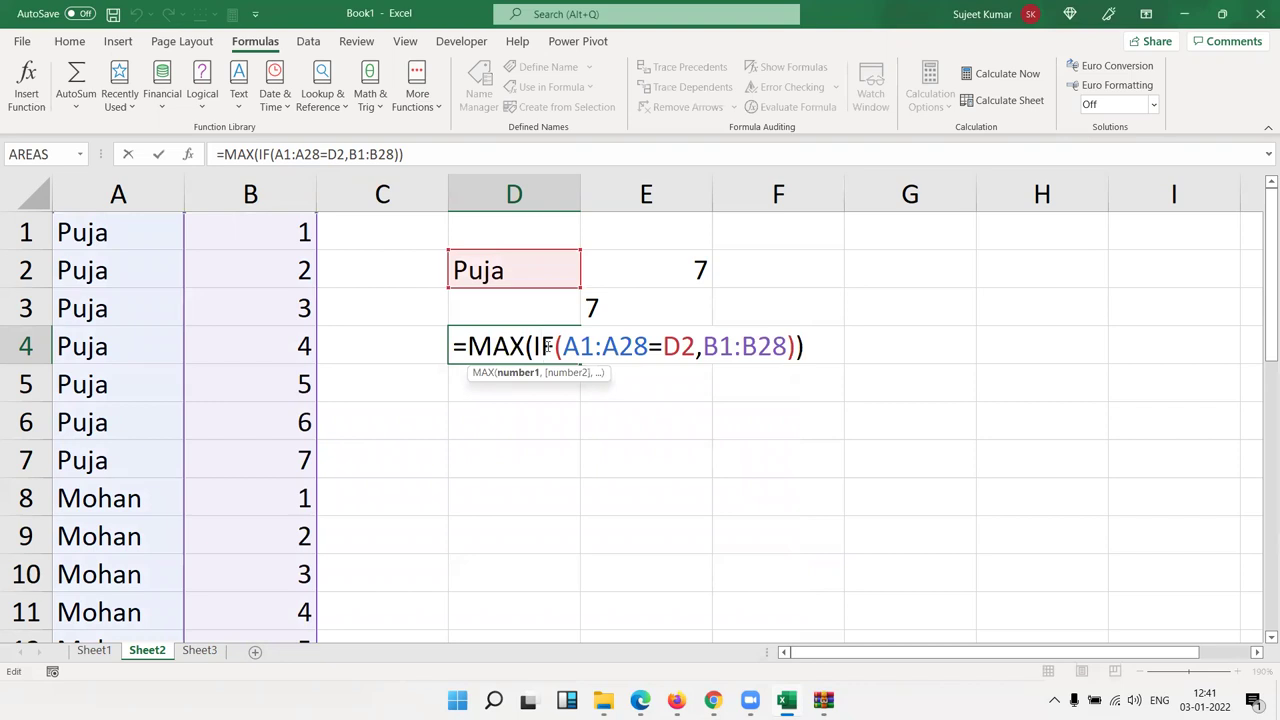
click(272, 242)
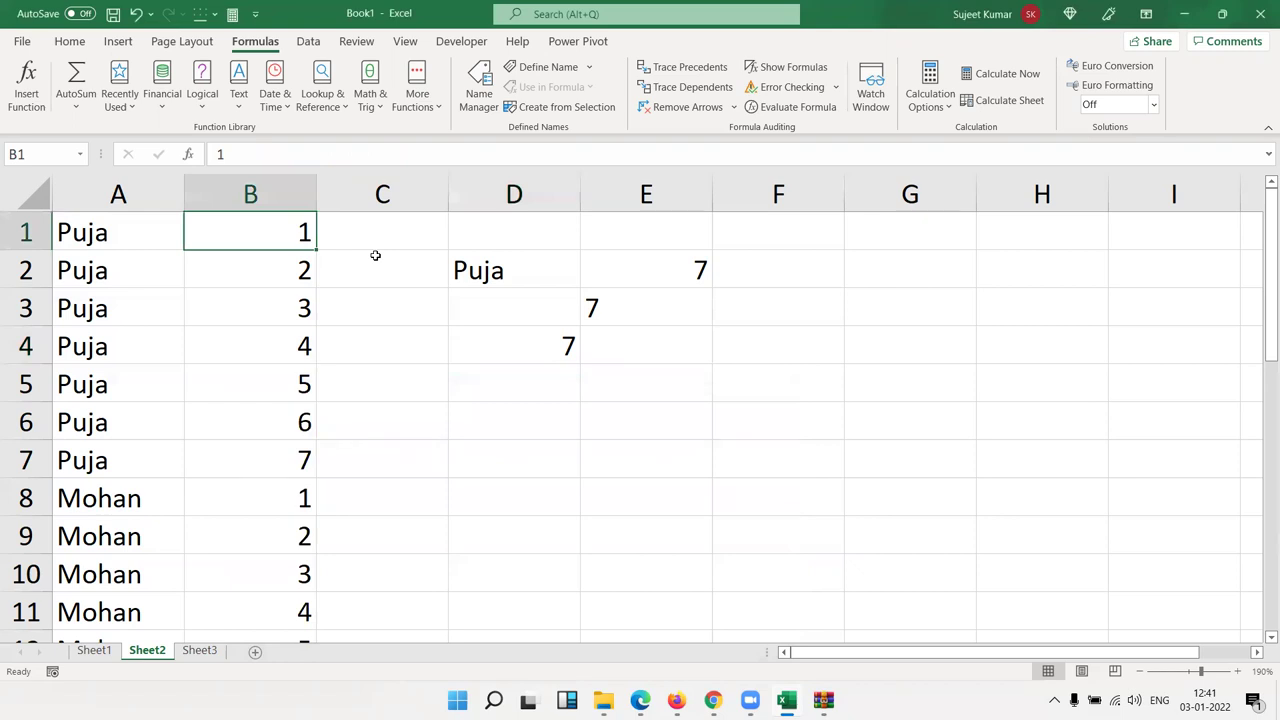
Enter 1/1 in B1 and =EDATE(B1,1) in B2
text(1/1)
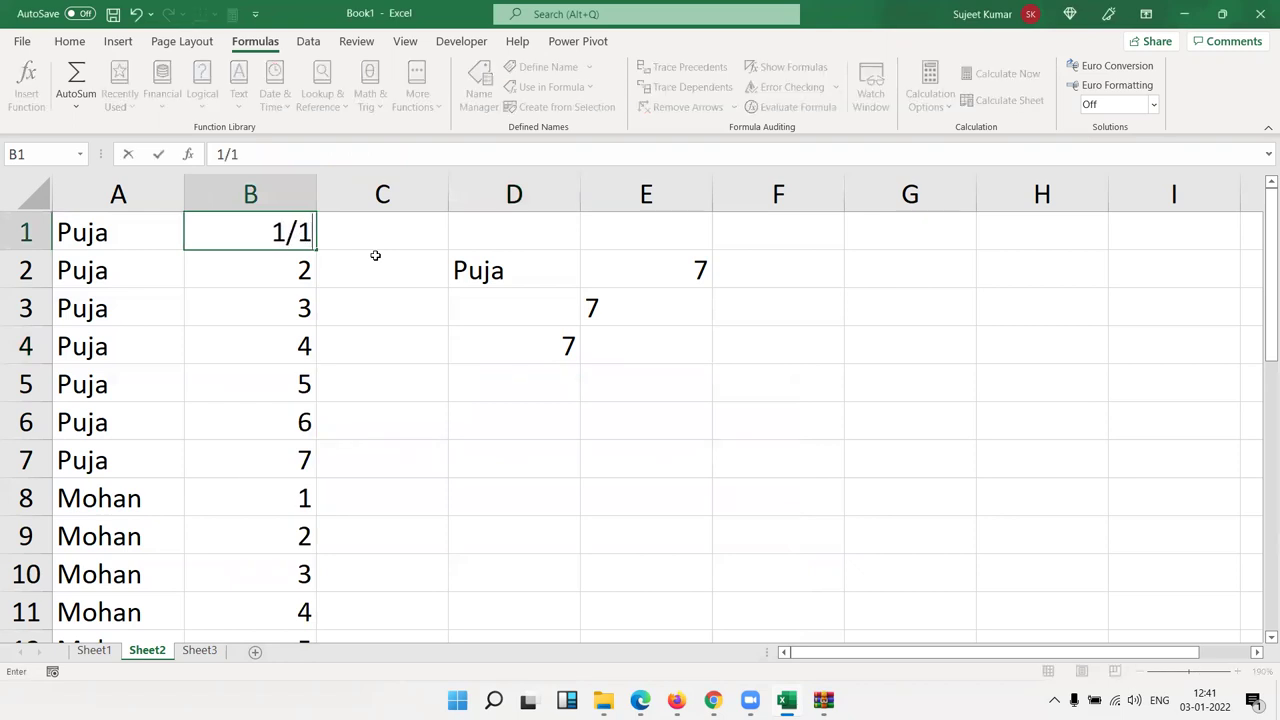
key(Return)
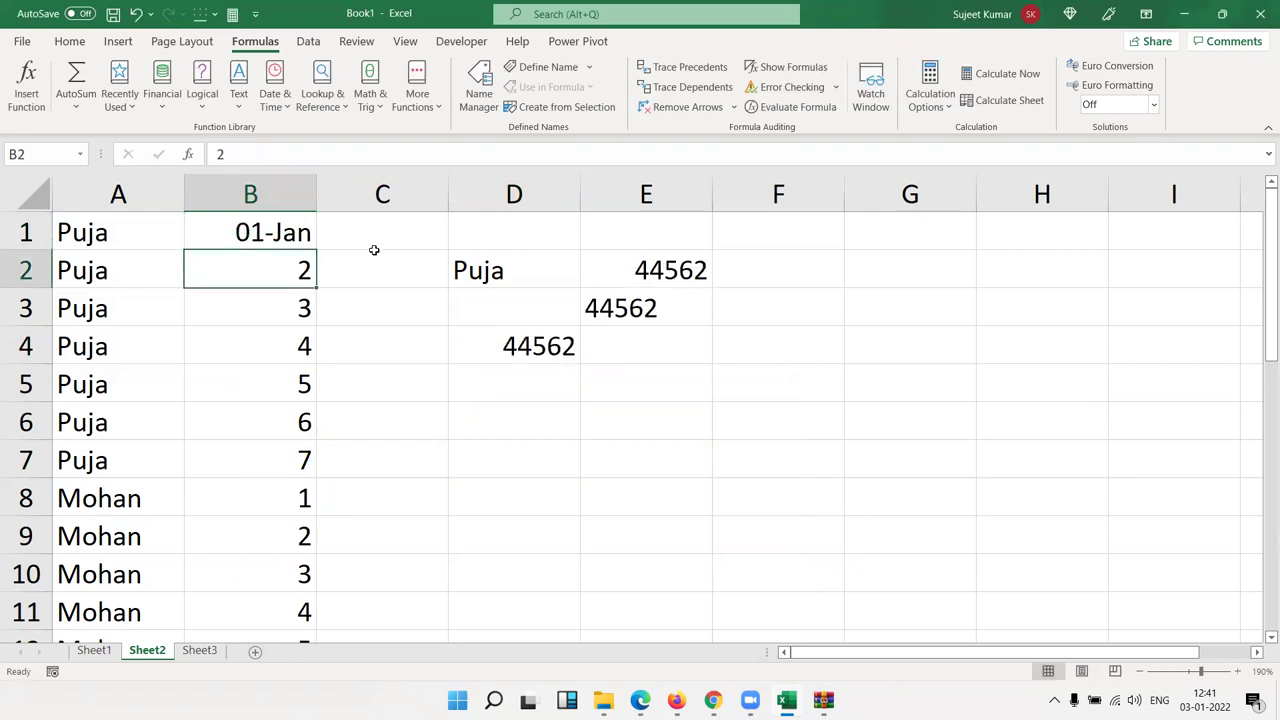
text(=et)
key(BackSpace)
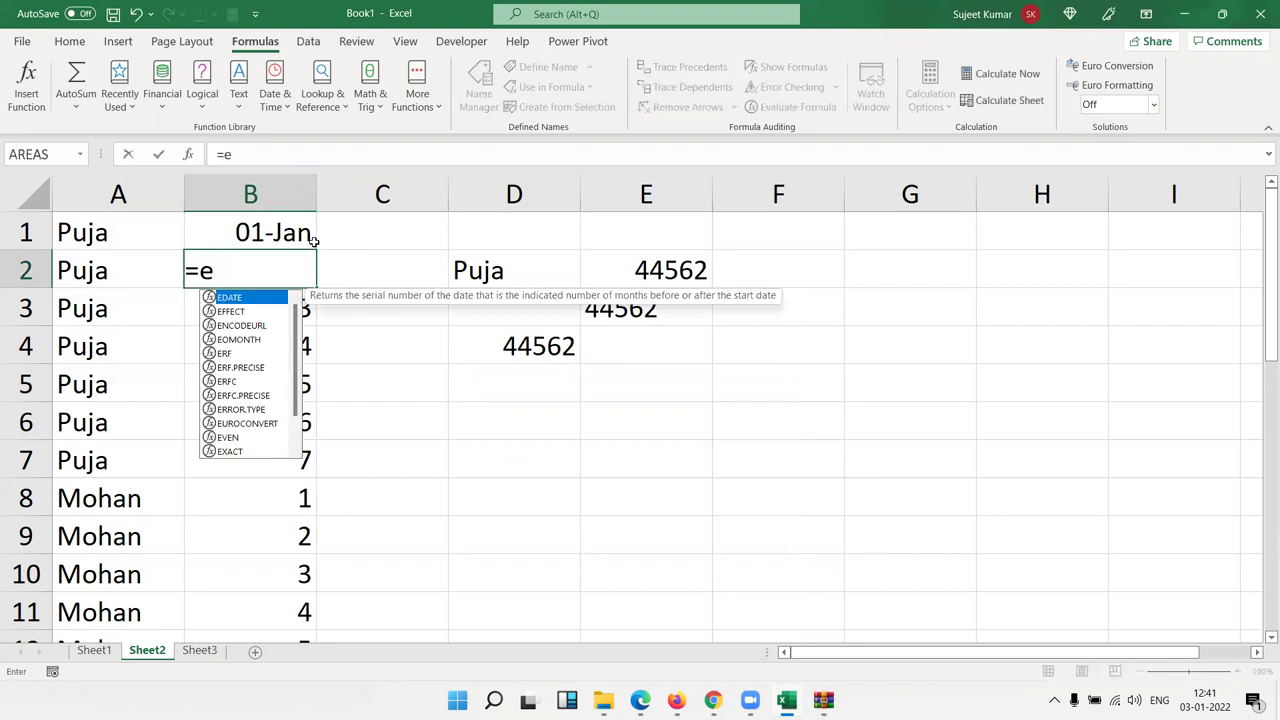
key(Tab)
click(314, 240)
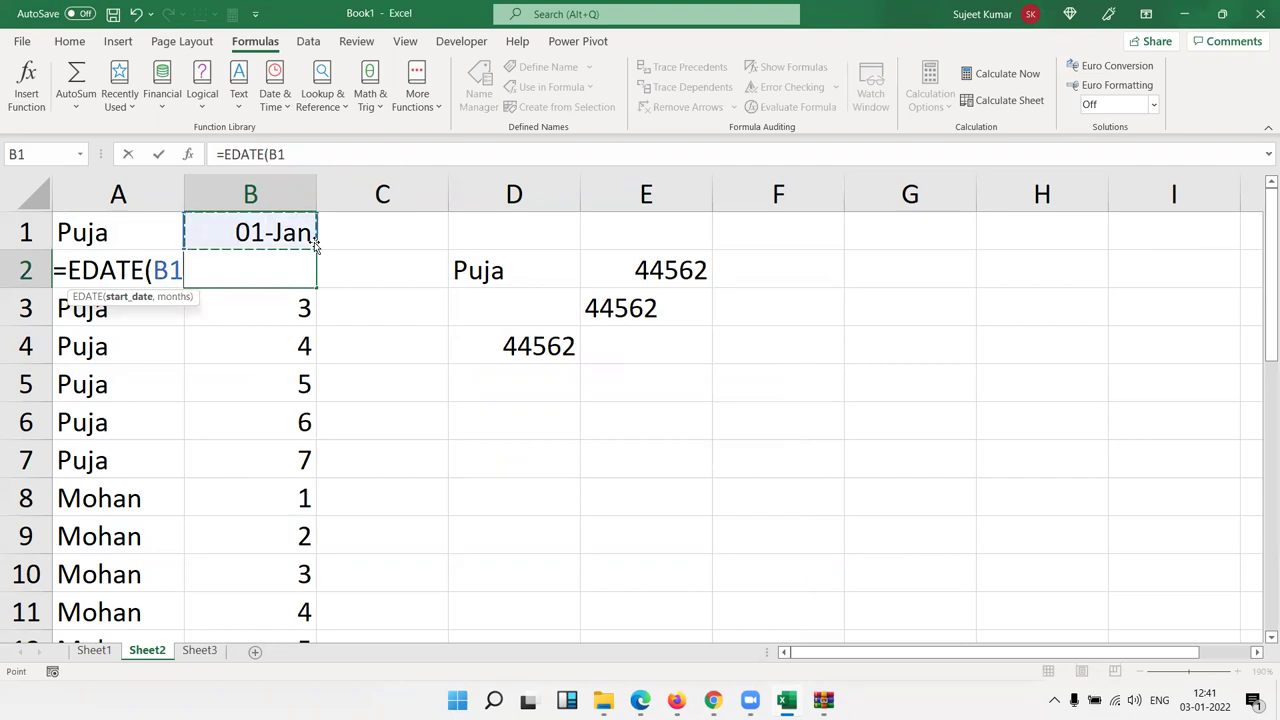
text(,1)
key(Return)
Fill the EDATE formula from B2 down to B28
key(Up)
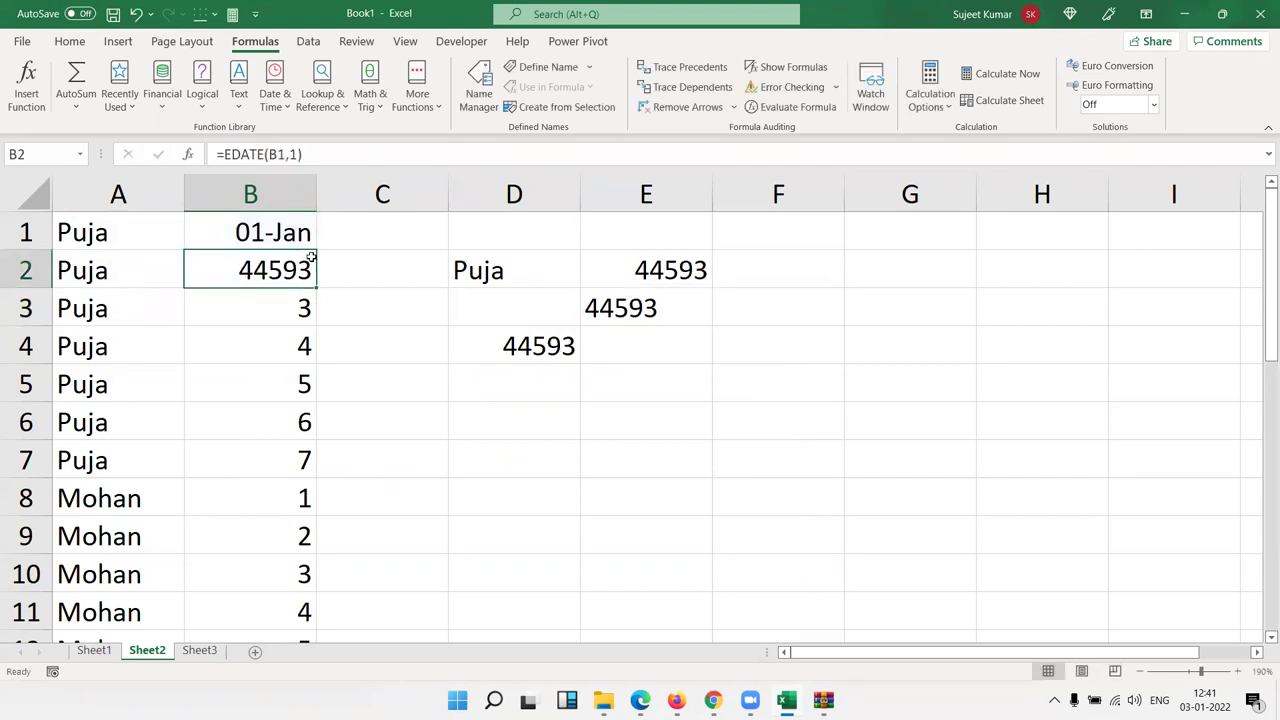
double_click(313, 287)
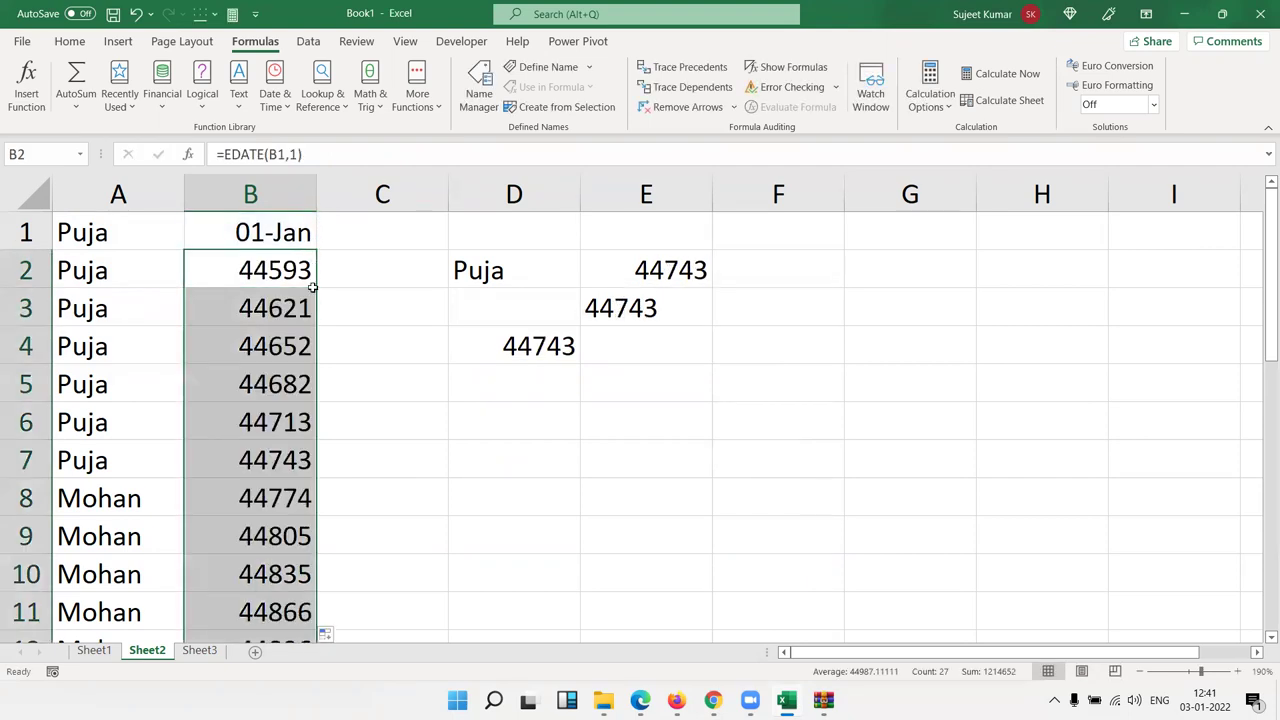
key(ctrl+z)
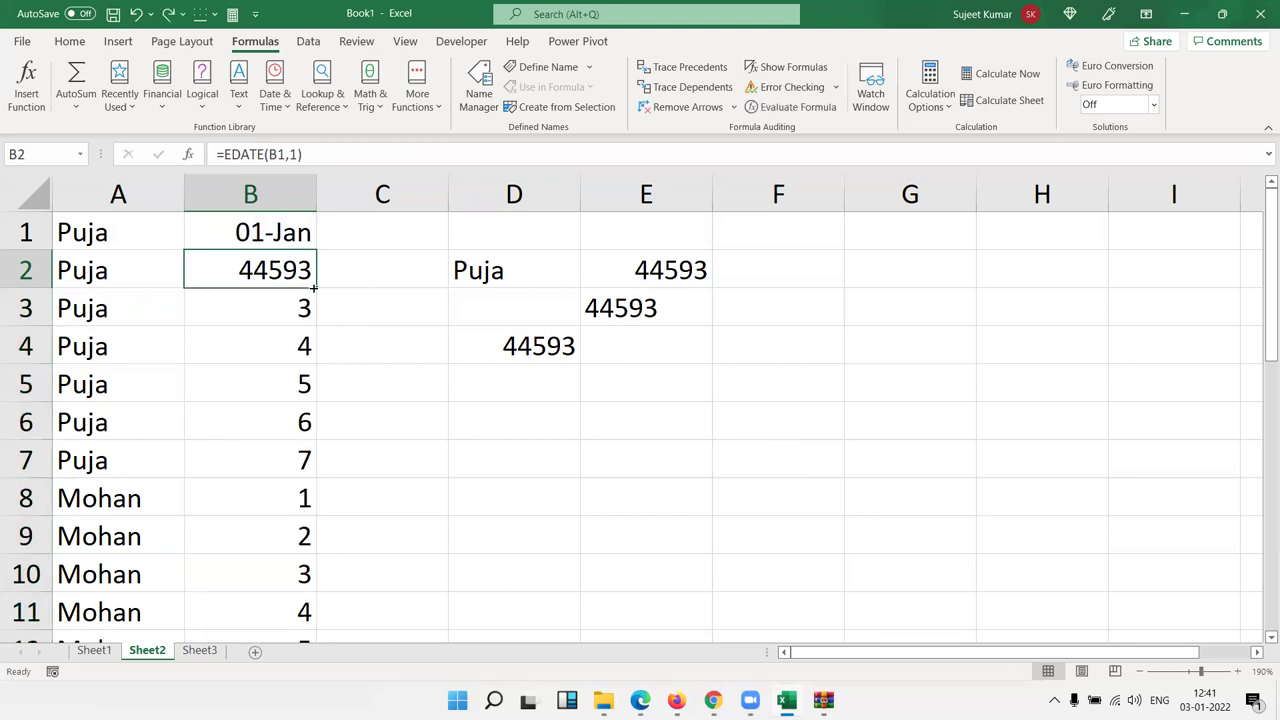
key(Down)
key(Down)
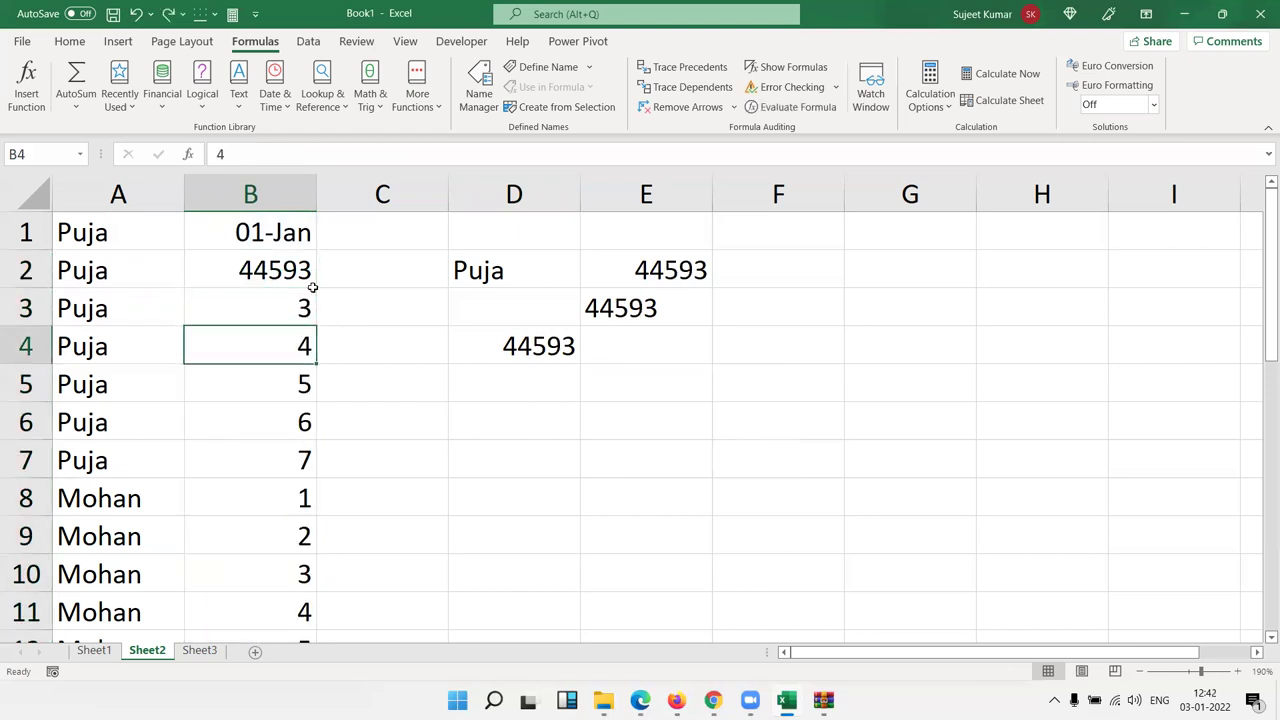
key(Up)
drag(313, 289, 313, 287)
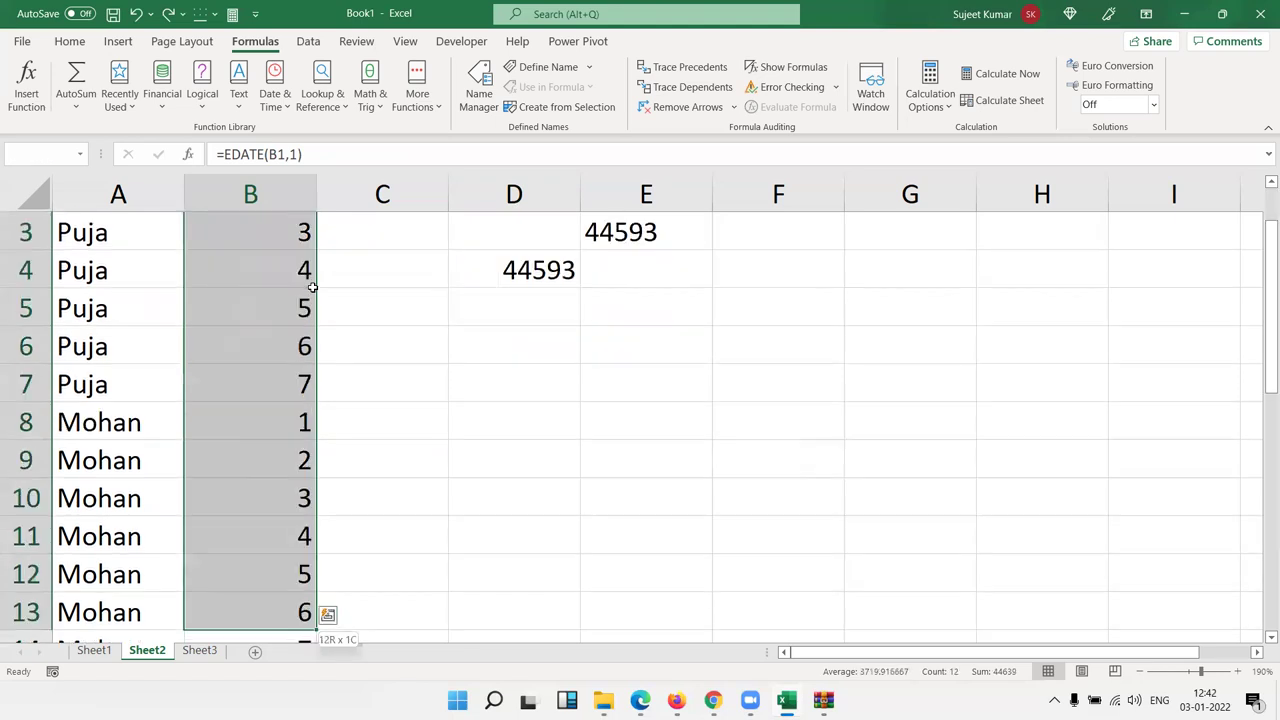
key(ctrl+shift+Down)
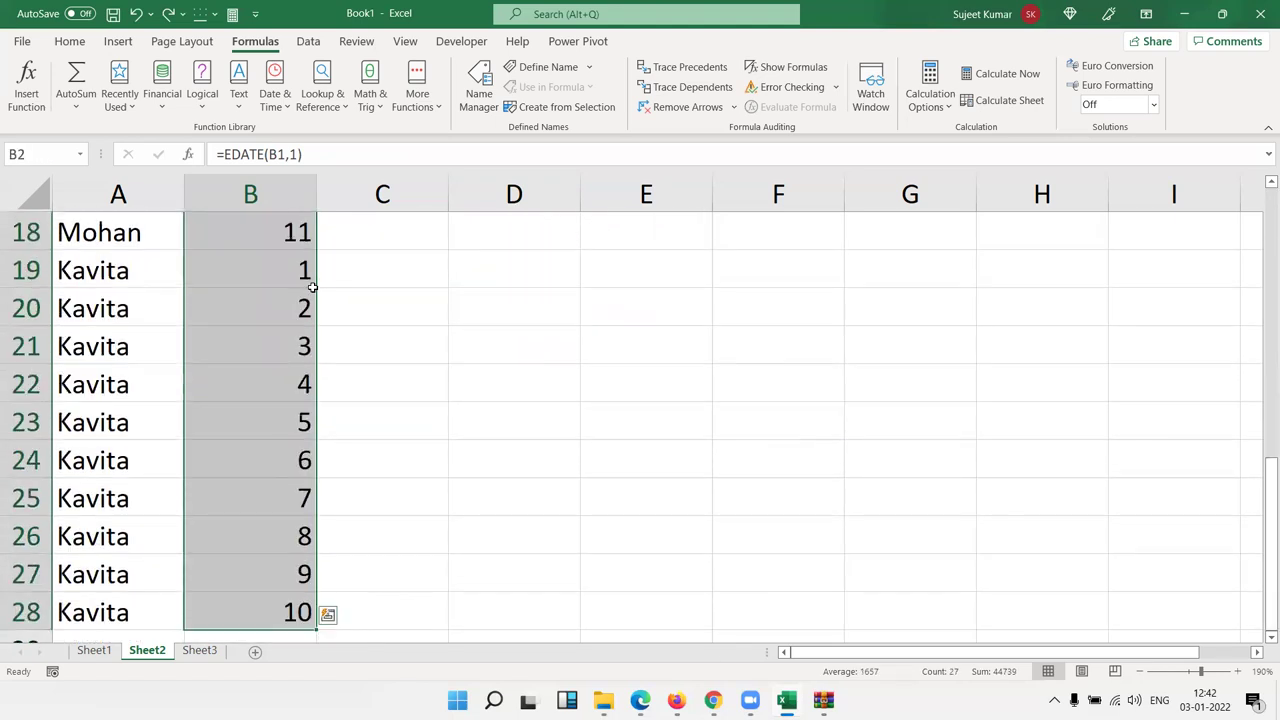
key(ctrl+shift+asciitilde)
key(Up)
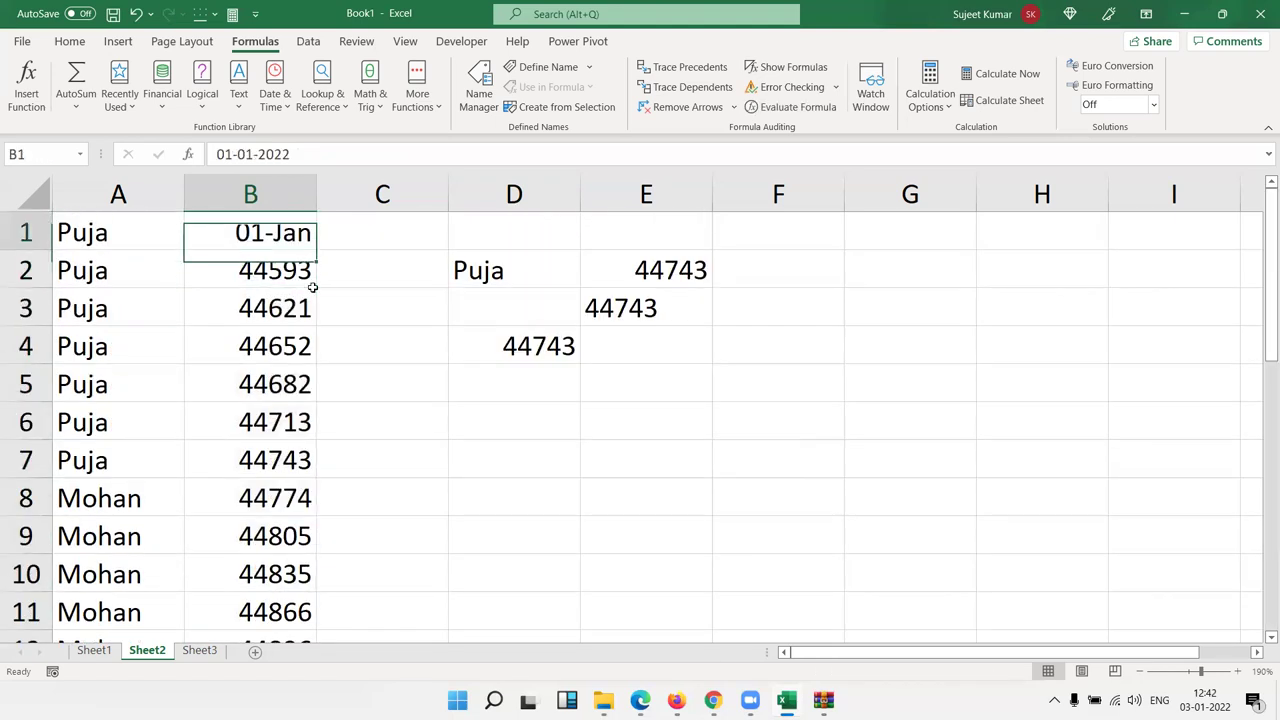
Apply the custom number format mmm-yy to the dates in B1:B28
key(ctrl+shift+Down)
scroll(313, 287, down, 2)
scroll(226, 311, up, 6)
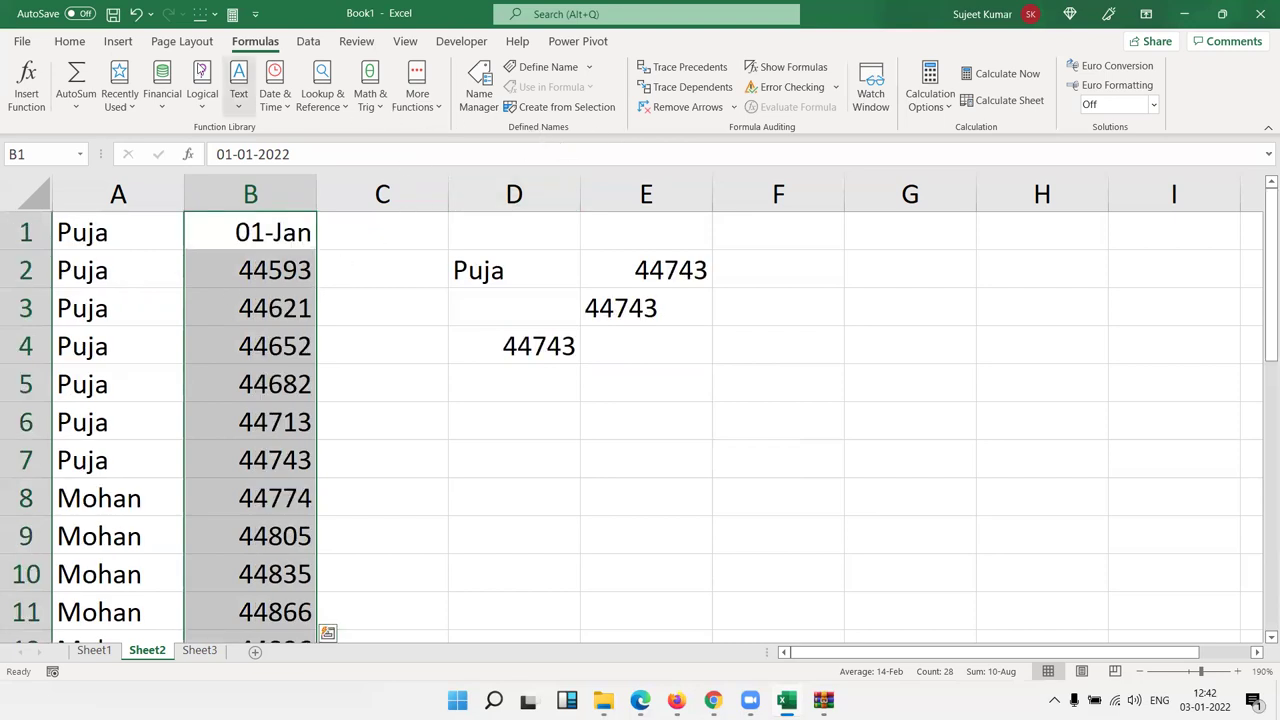
click(69, 41)
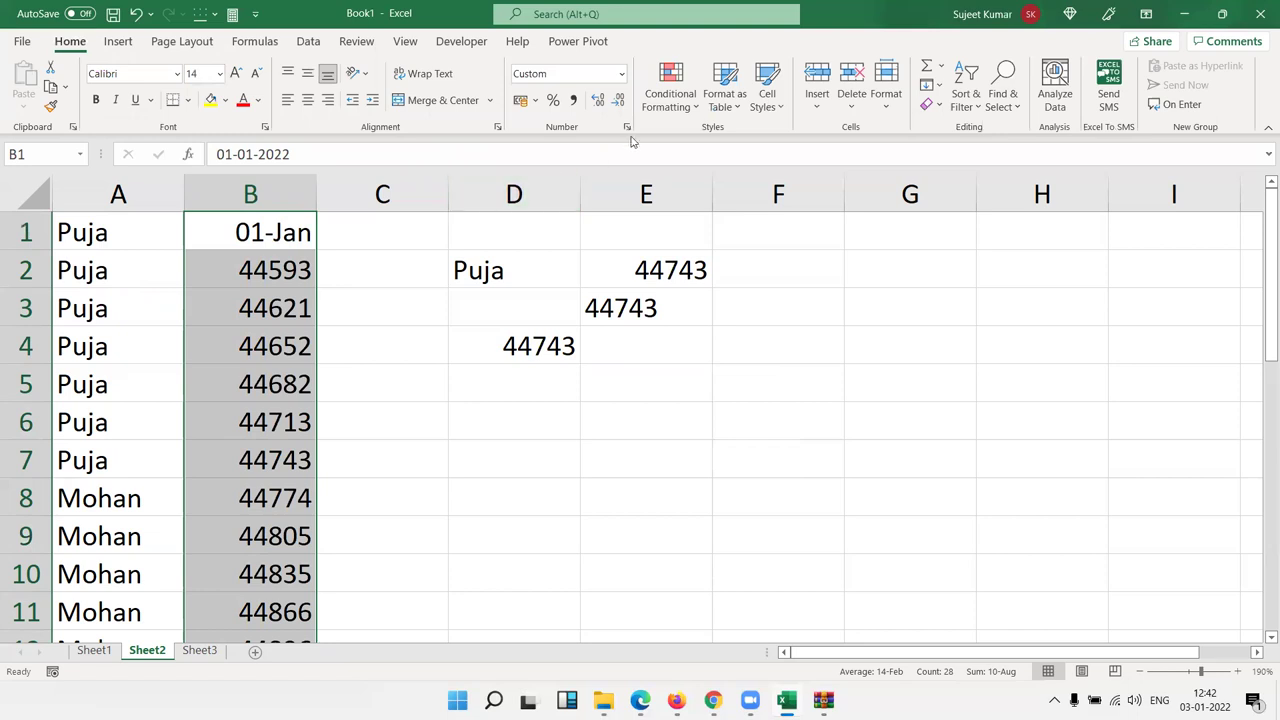
click(627, 127)
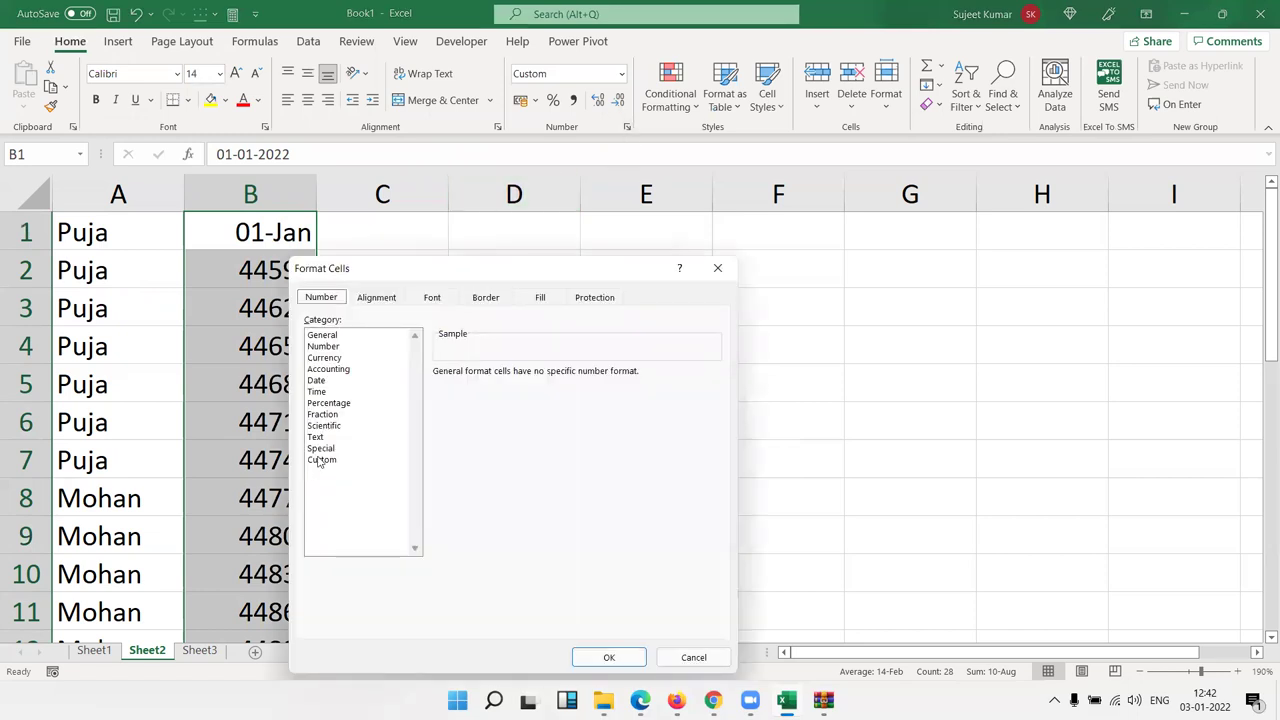
click(321, 459)
double_click(453, 387)
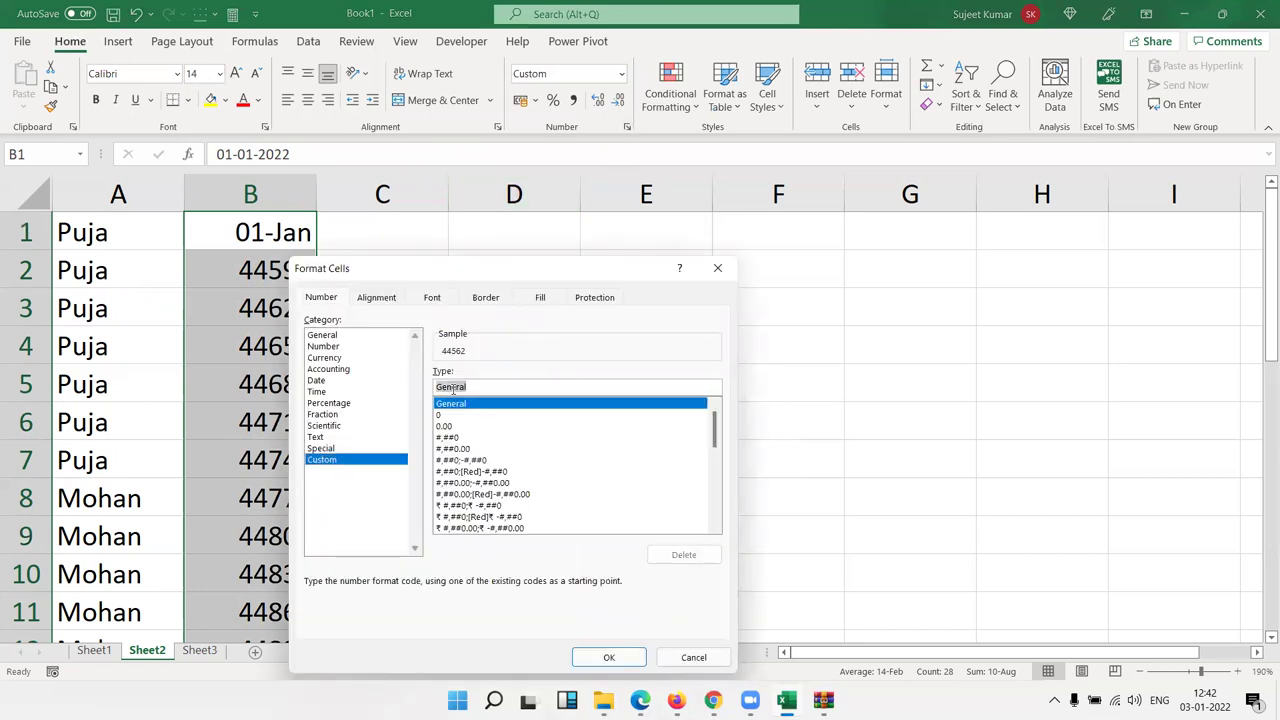
text(mmm-yy)
key(Return)
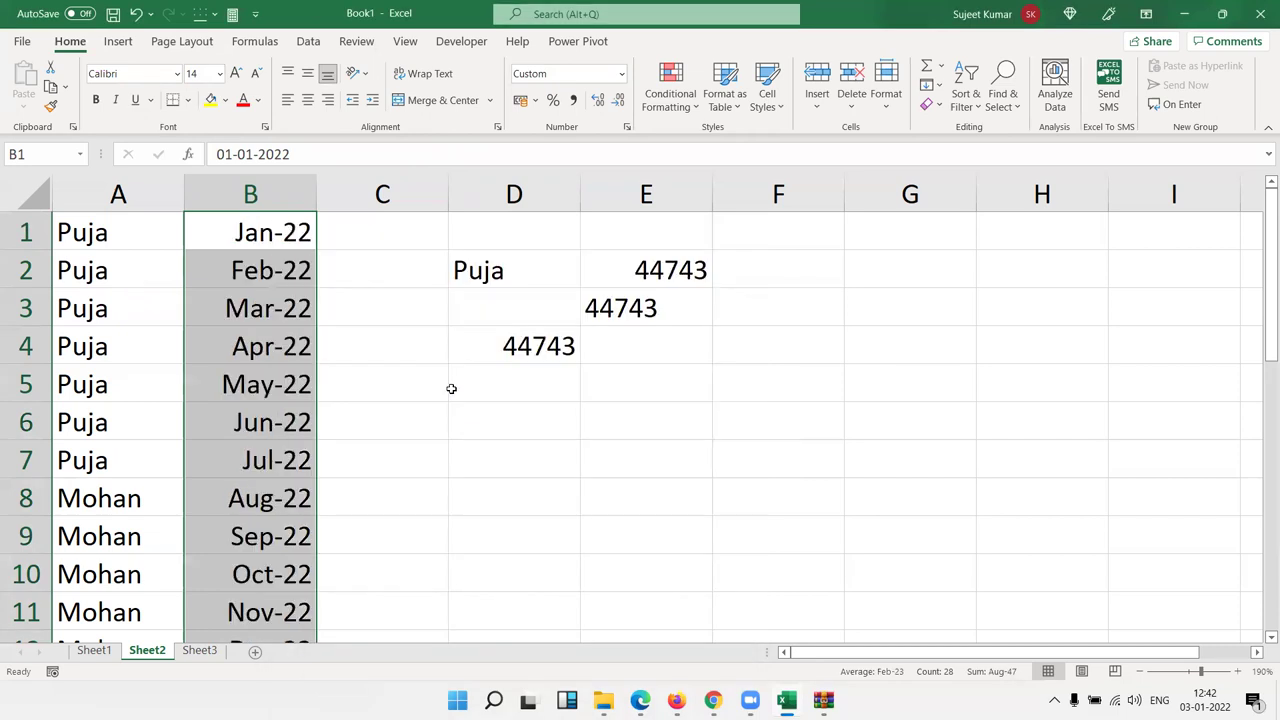
Copy the month-year date format from B3 onto D4 and then E2 with Format Painter
click(218, 300)
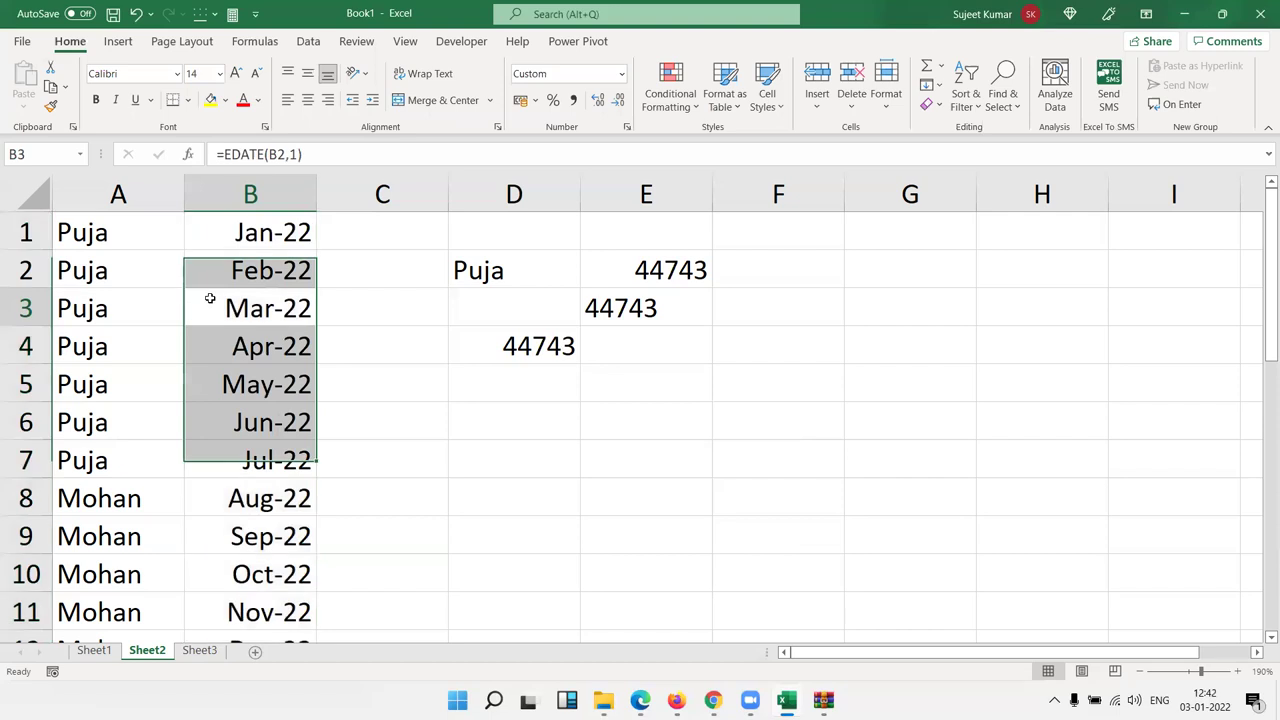
click(50, 106)
click(491, 331)
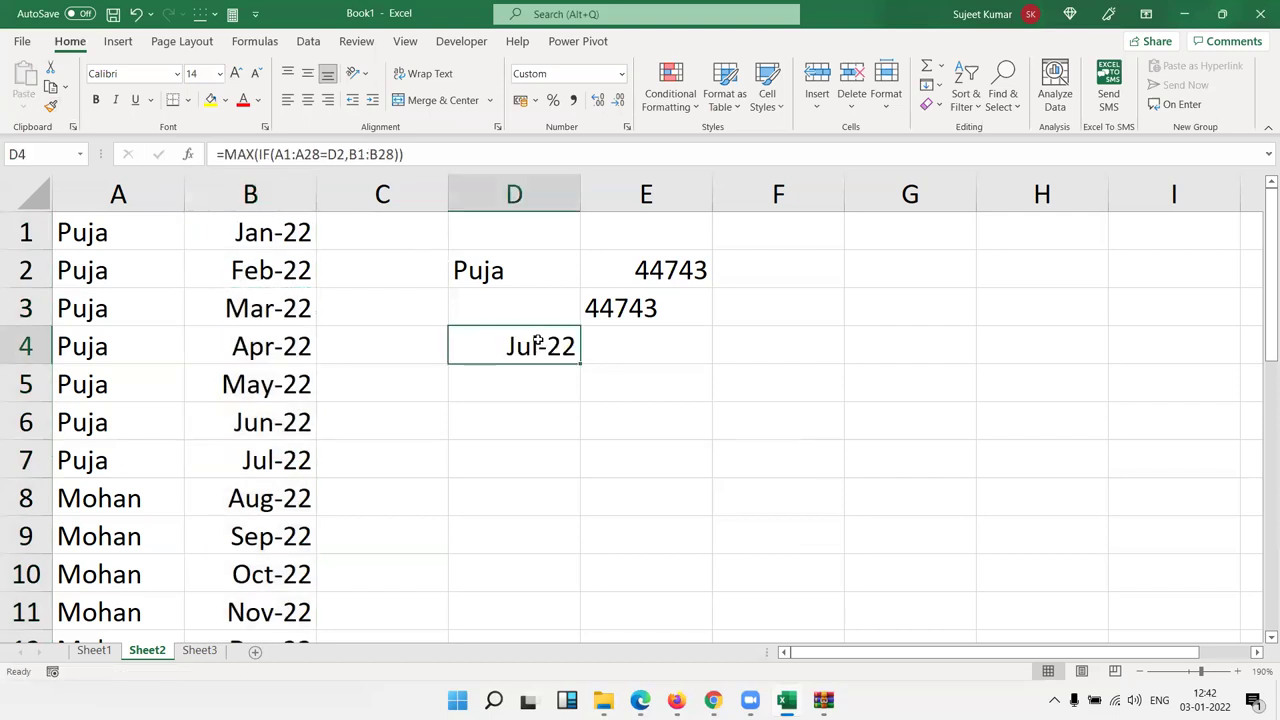
click(52, 105)
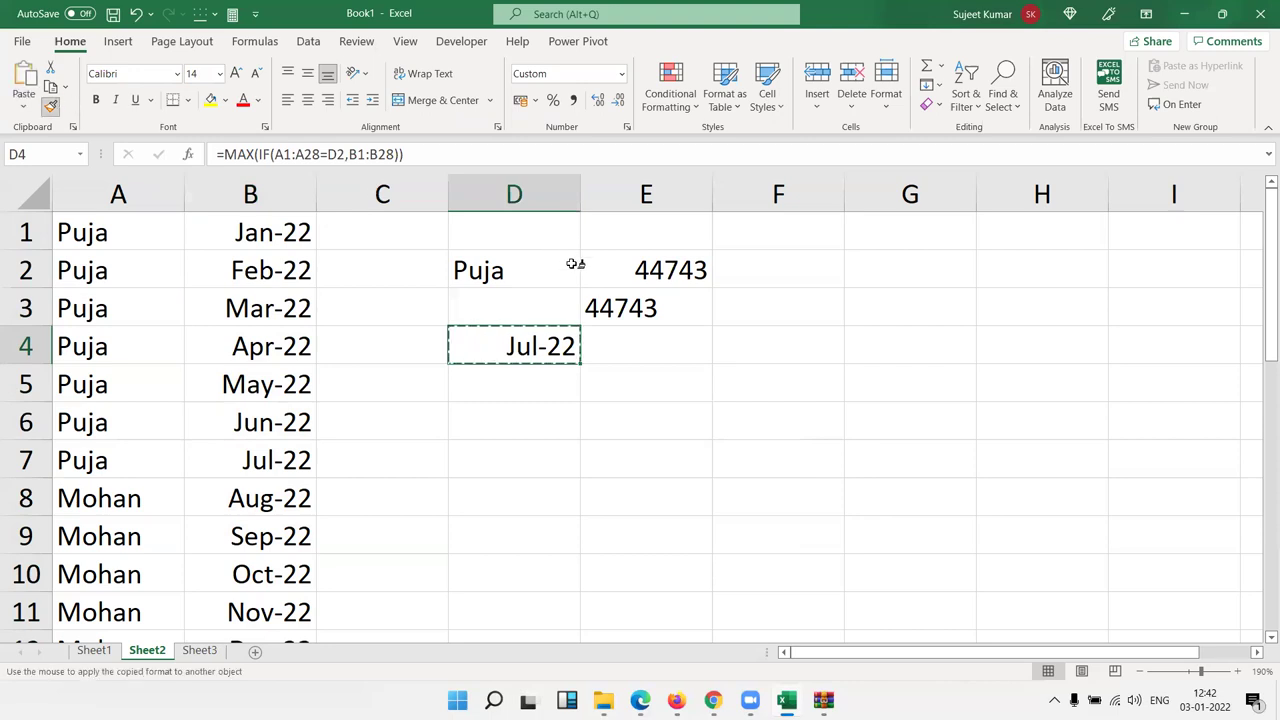
click(618, 295)
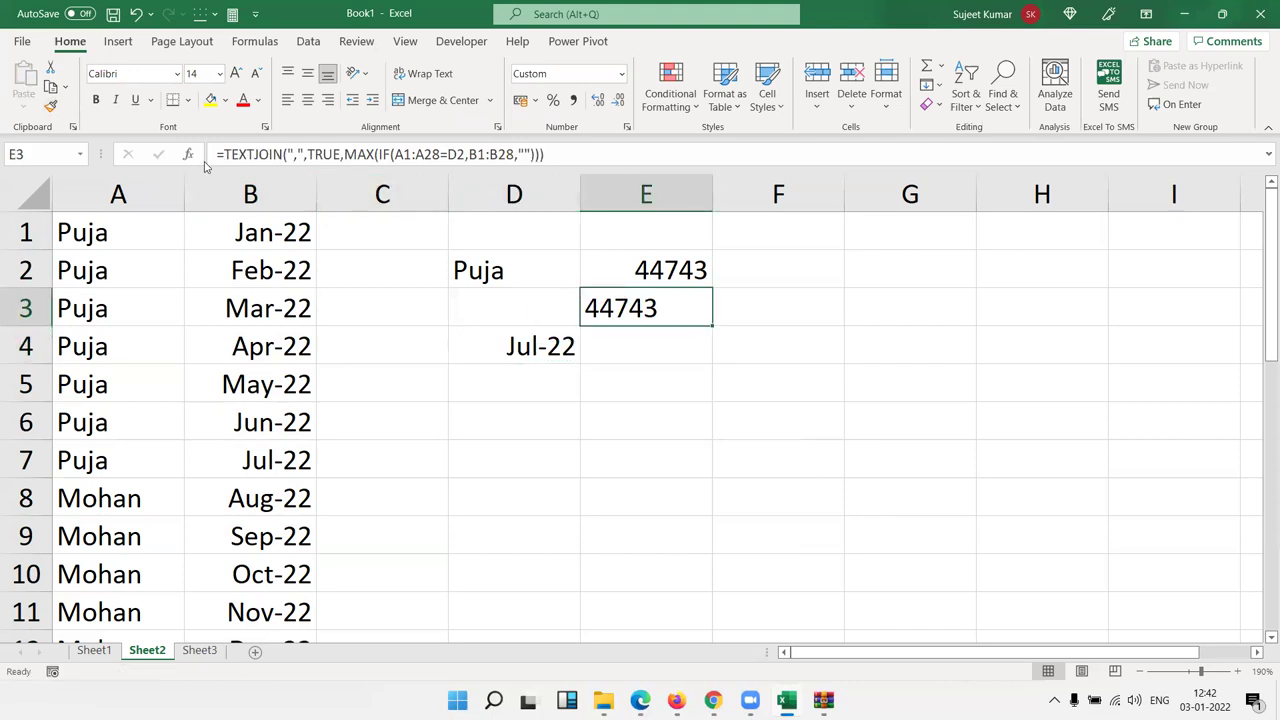
click(500, 345)
click(47, 108)
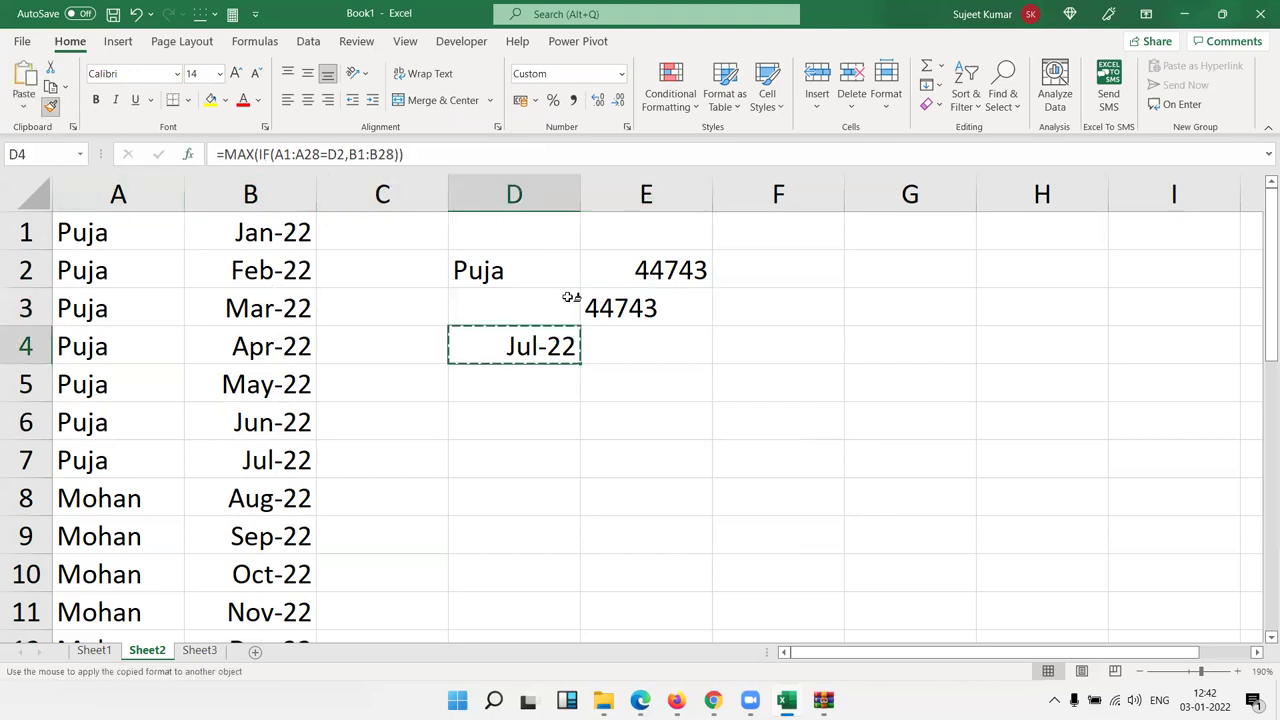
click(634, 308)
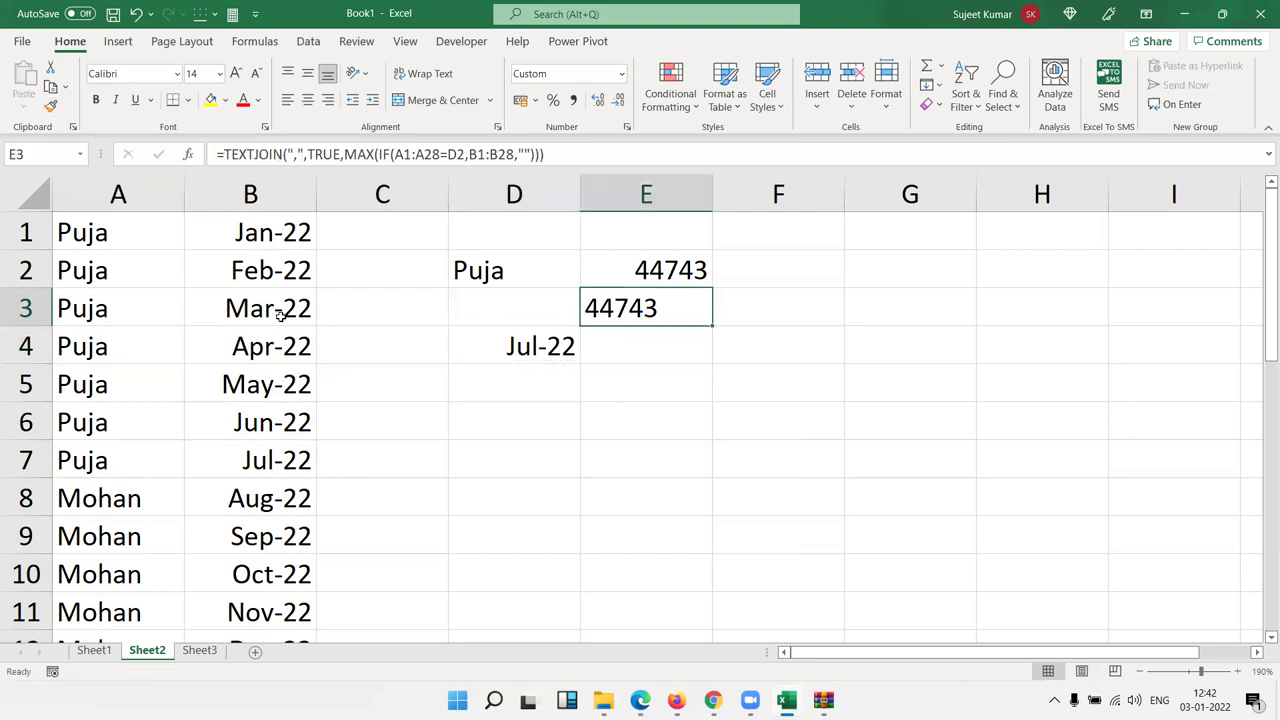
click(520, 345)
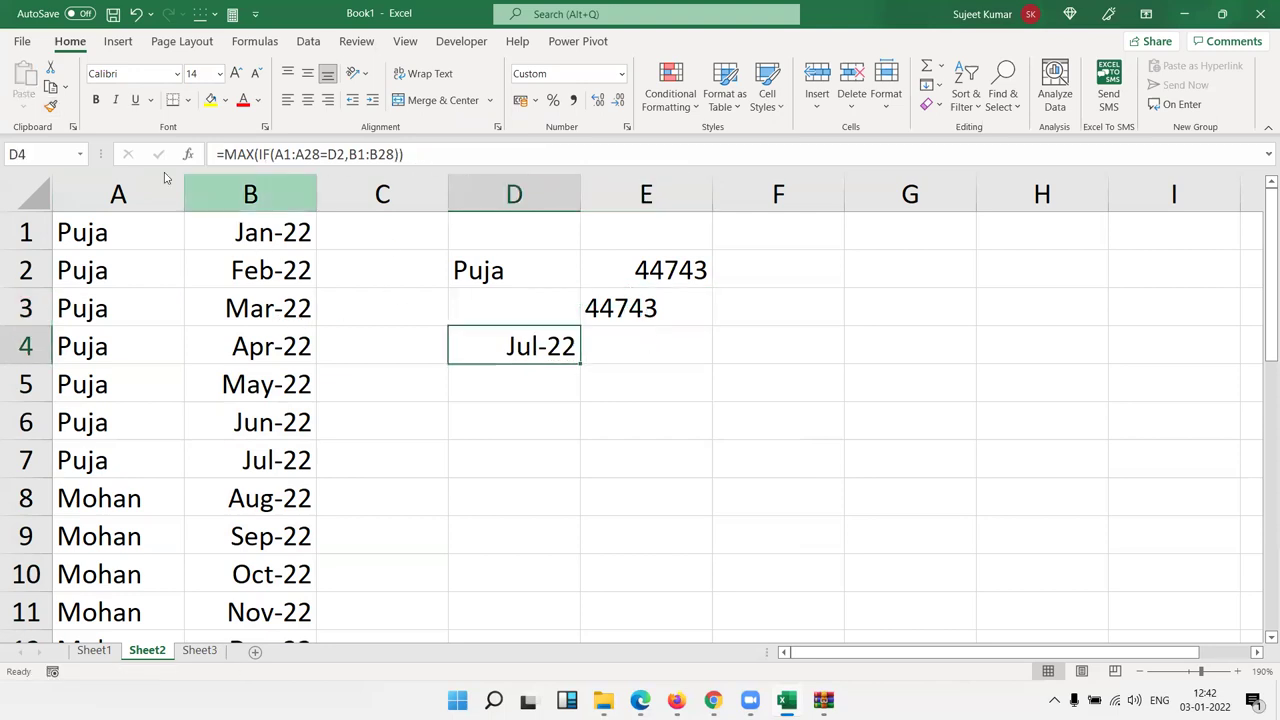
click(47, 108)
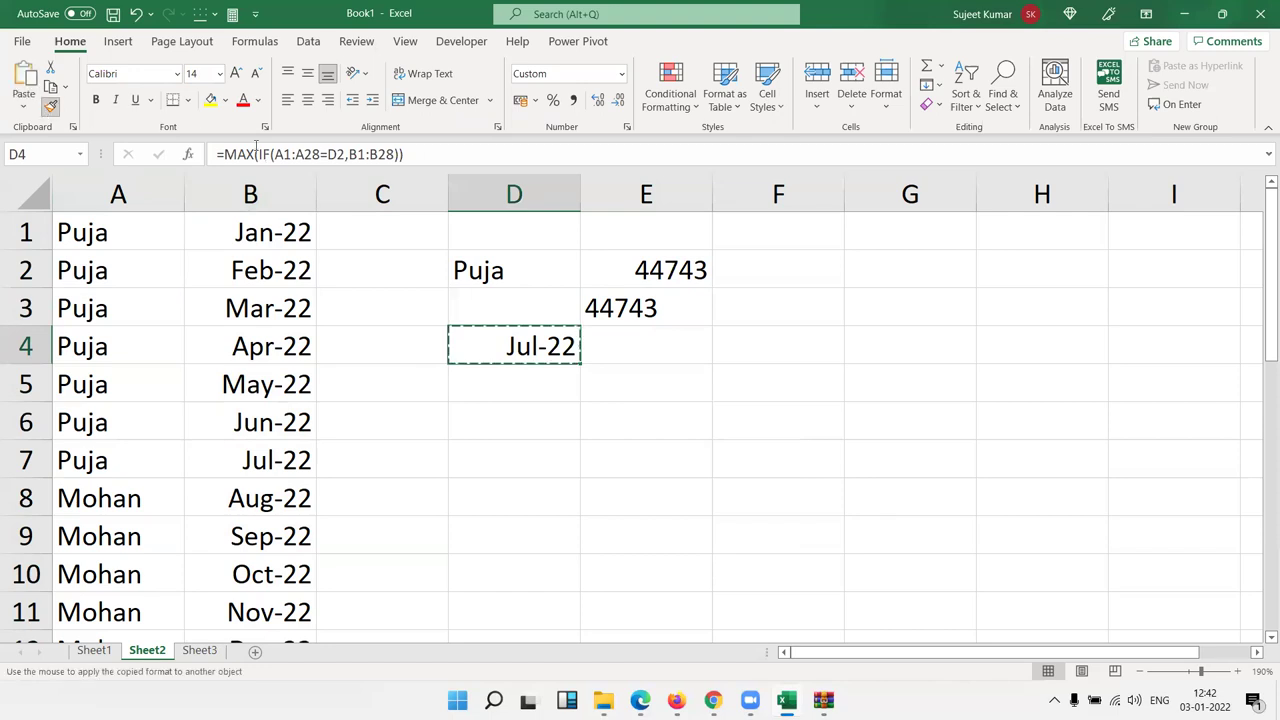
click(626, 275)
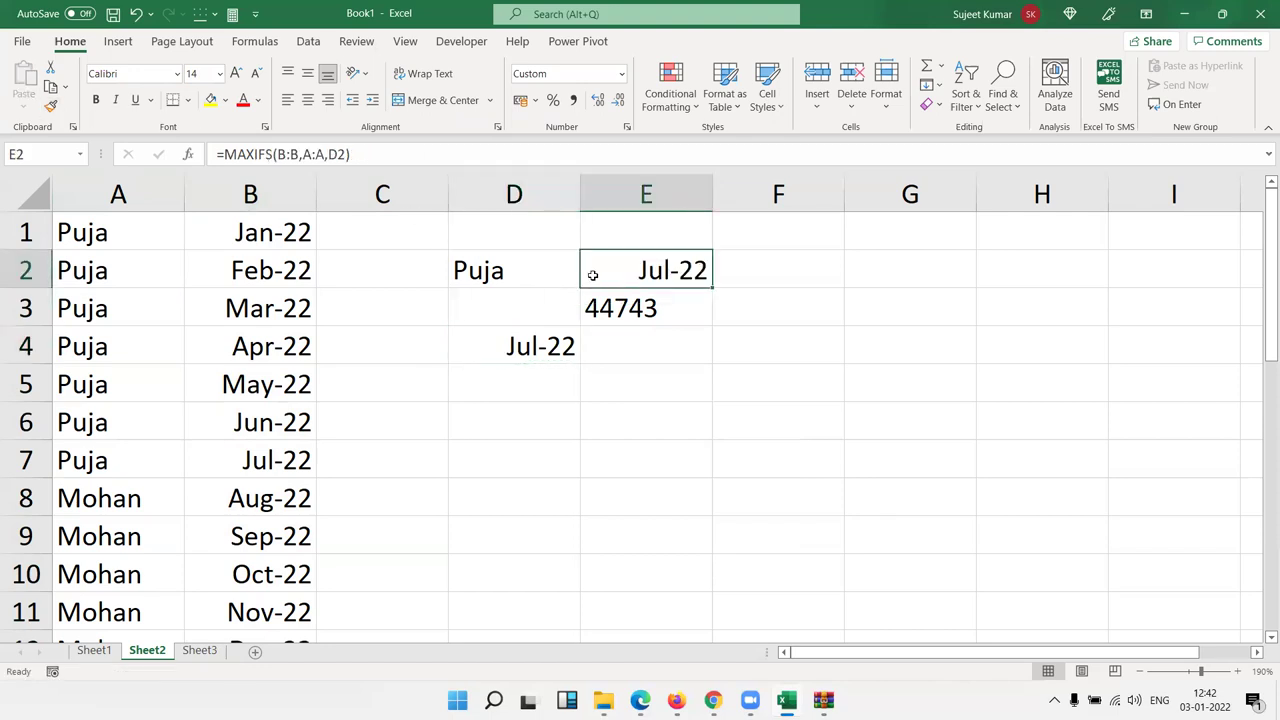
Review E2's MAXIFS and E3's TEXTJOIN formulas without changing them
double_click(652, 278)
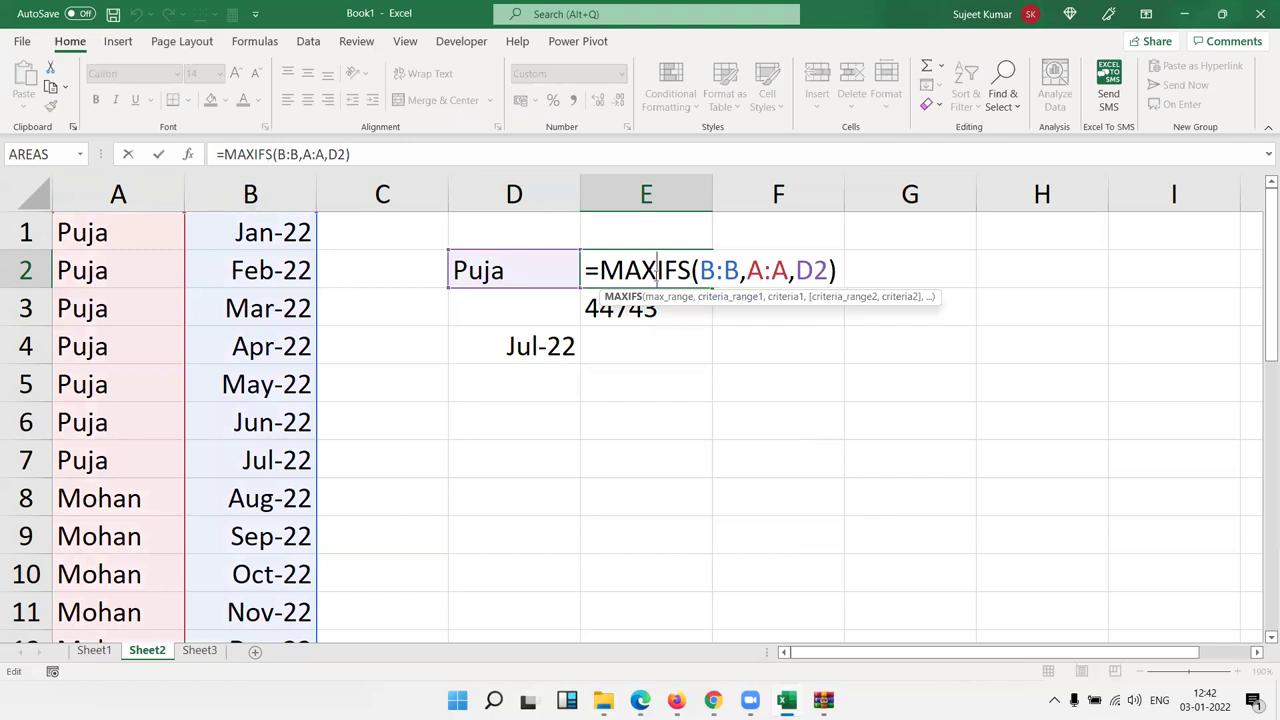
drag(621, 268, 790, 271)
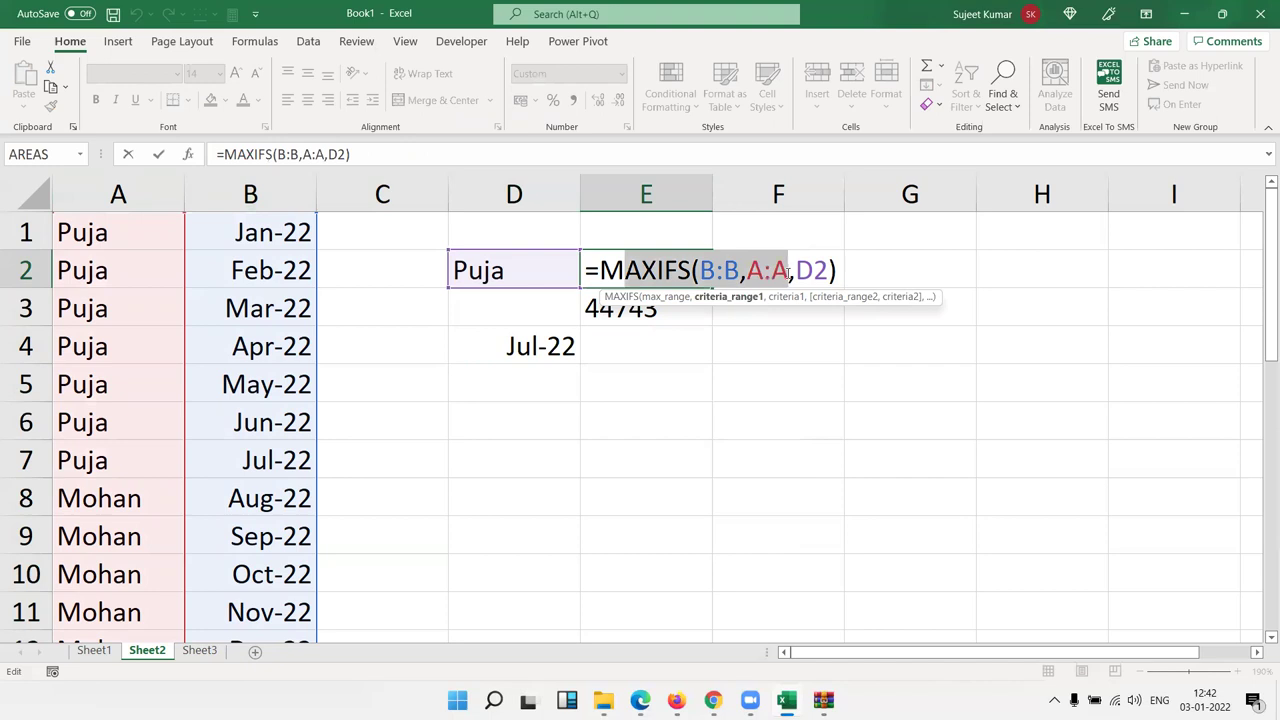
key(Return)
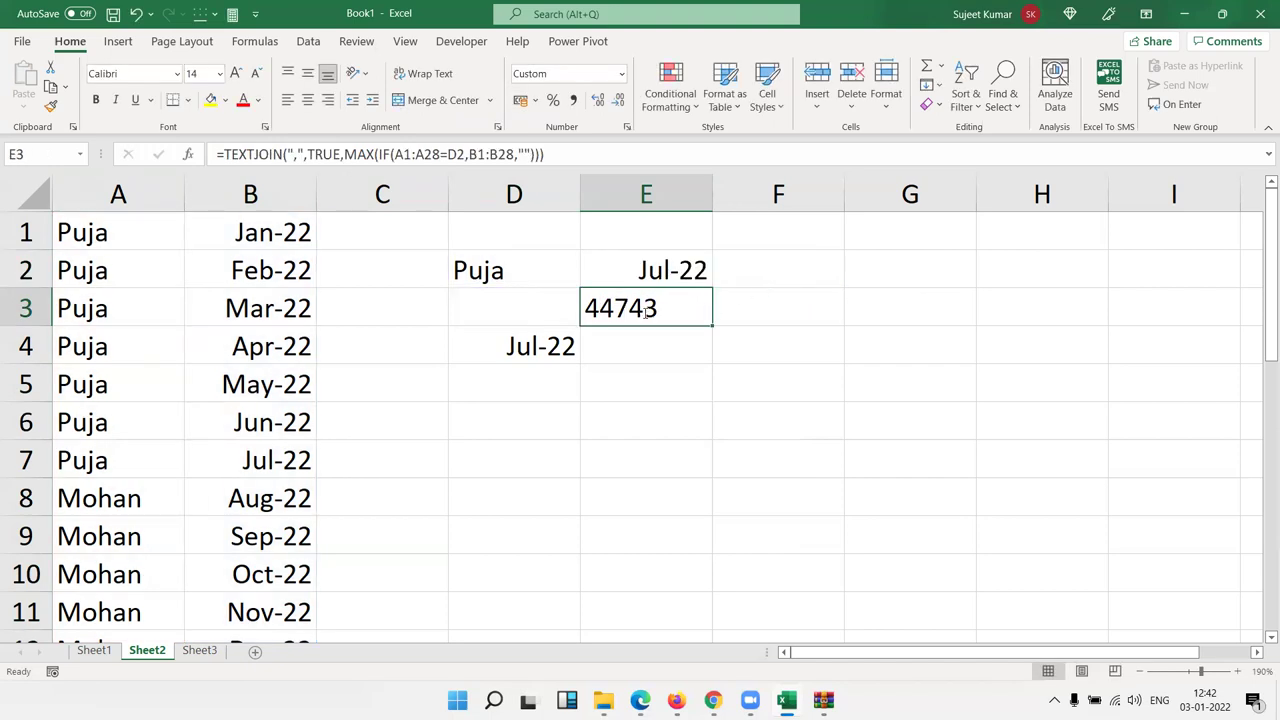
double_click(646, 311)
double_click(843, 310)
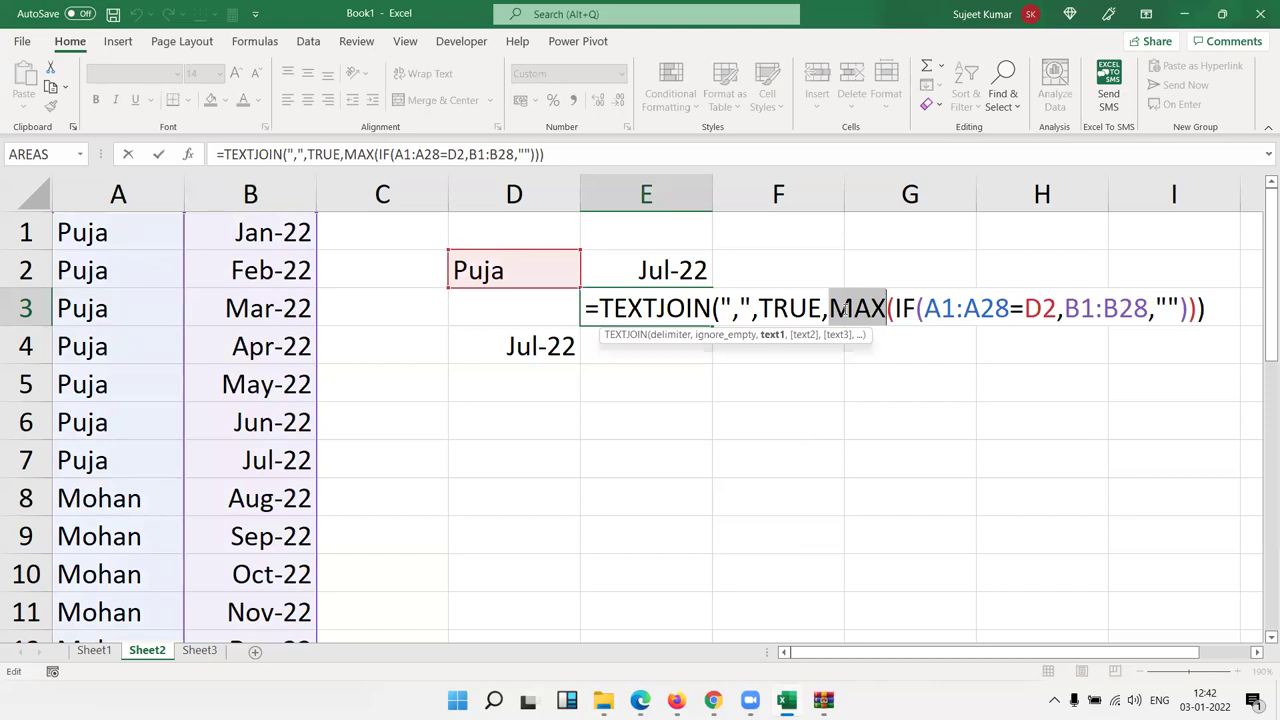
key(Return)
Compare E2 and E3, then review and re-commit D4's MAX(IF) formula
drag(700, 317, 700, 275)
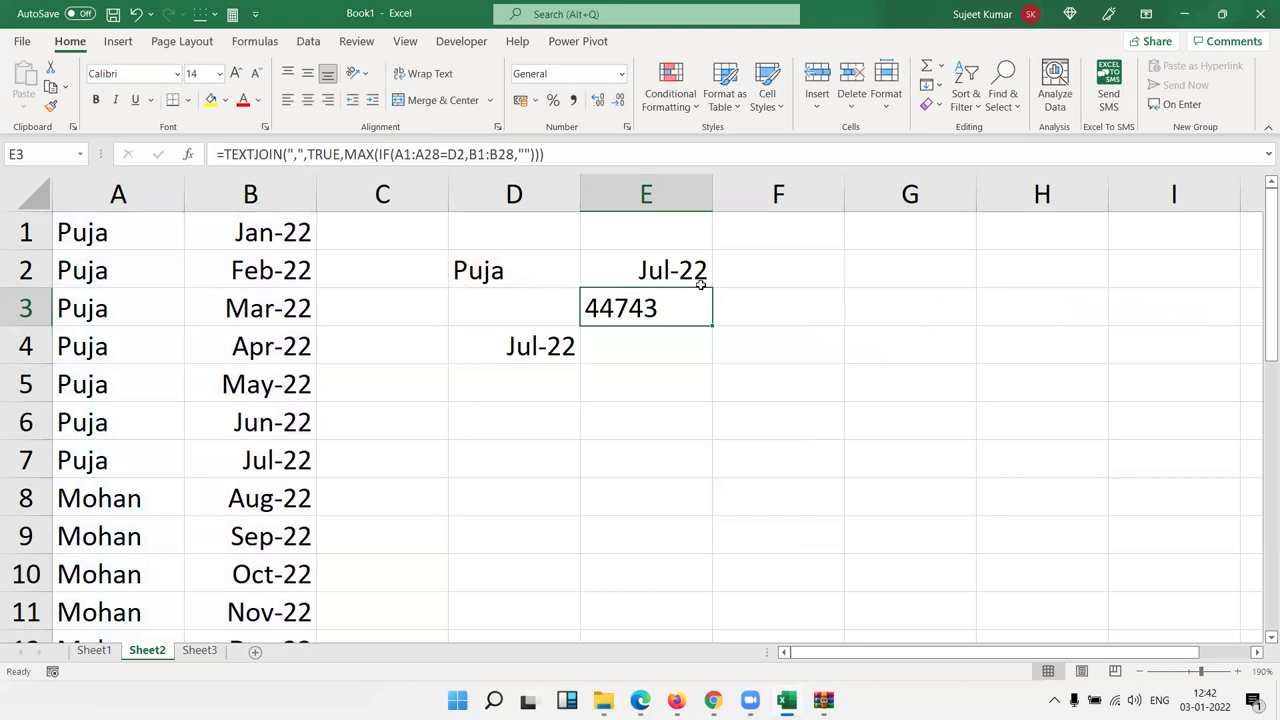
click(567, 342)
double_click(567, 343)
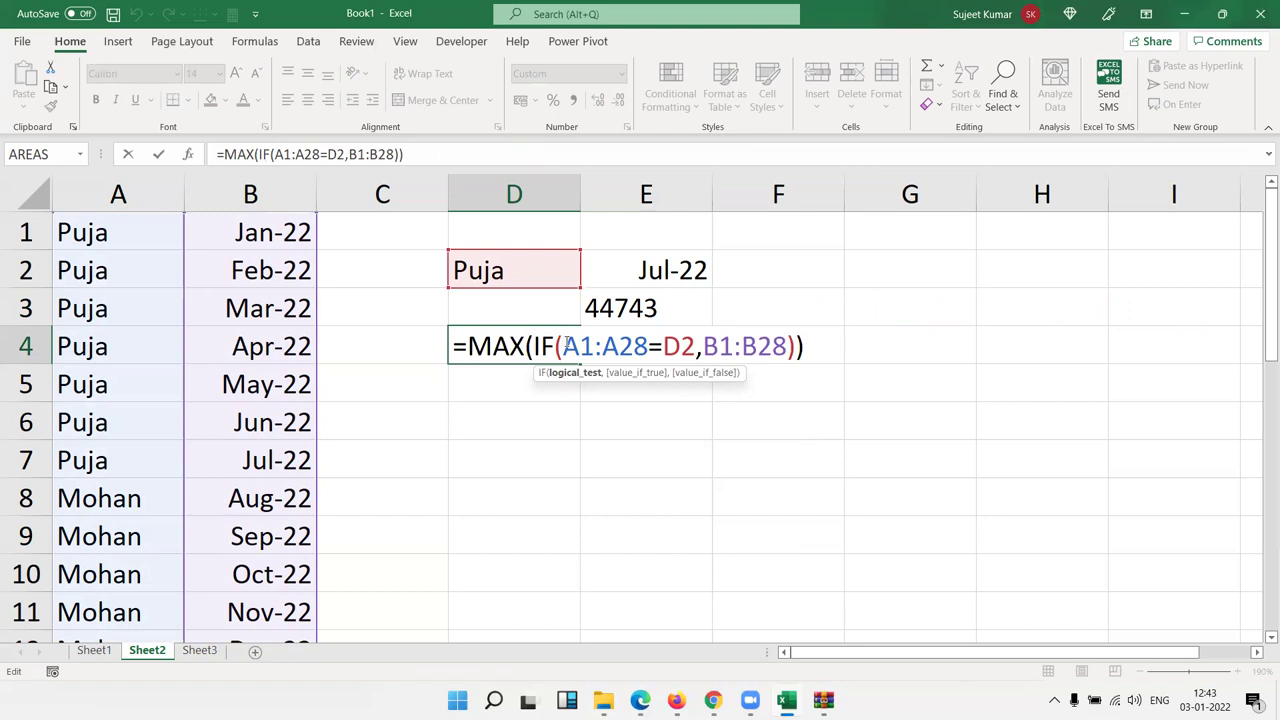
key(Return)
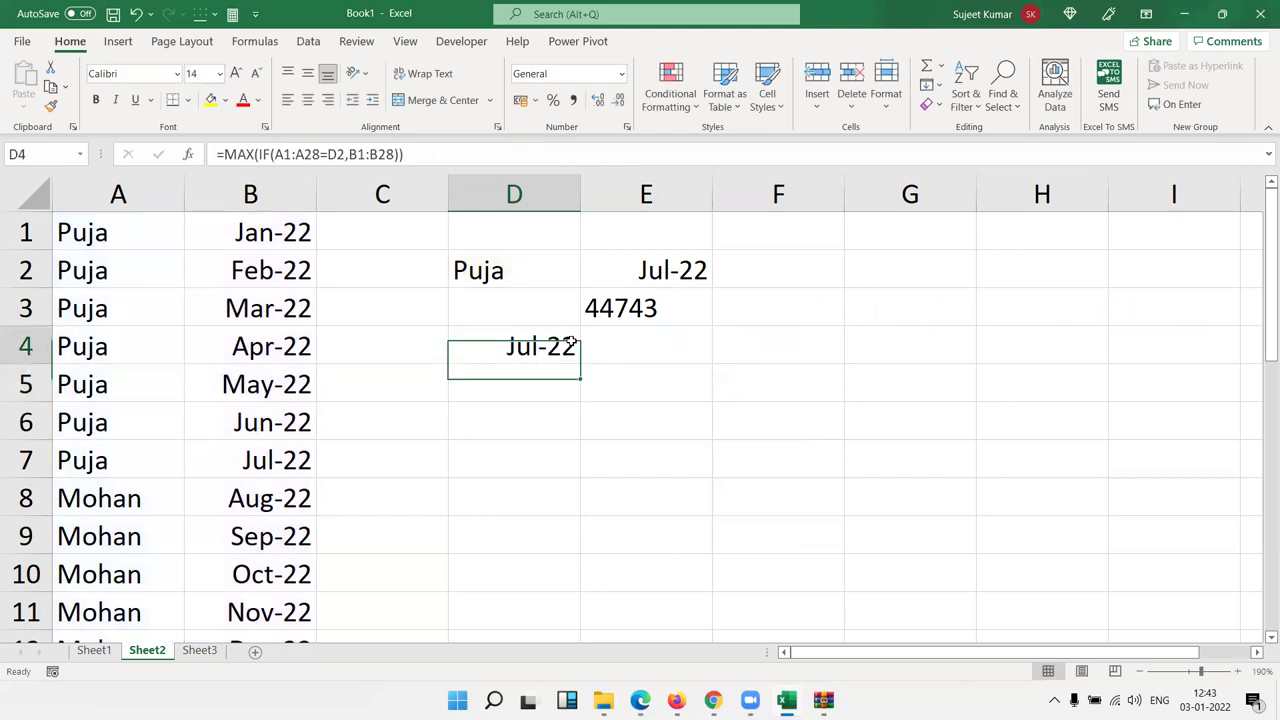
double_click(570, 343)
key(Return)
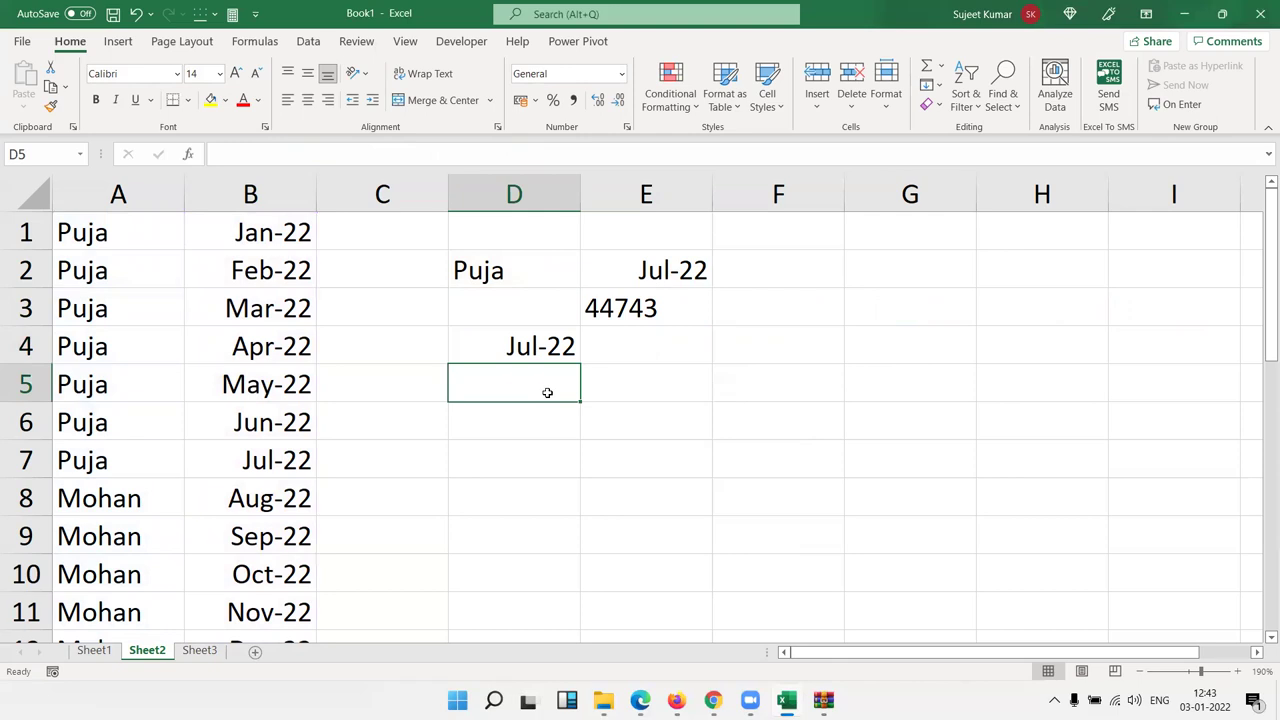
Type the numbers 1 to 5 across D6:H6
key(Down)
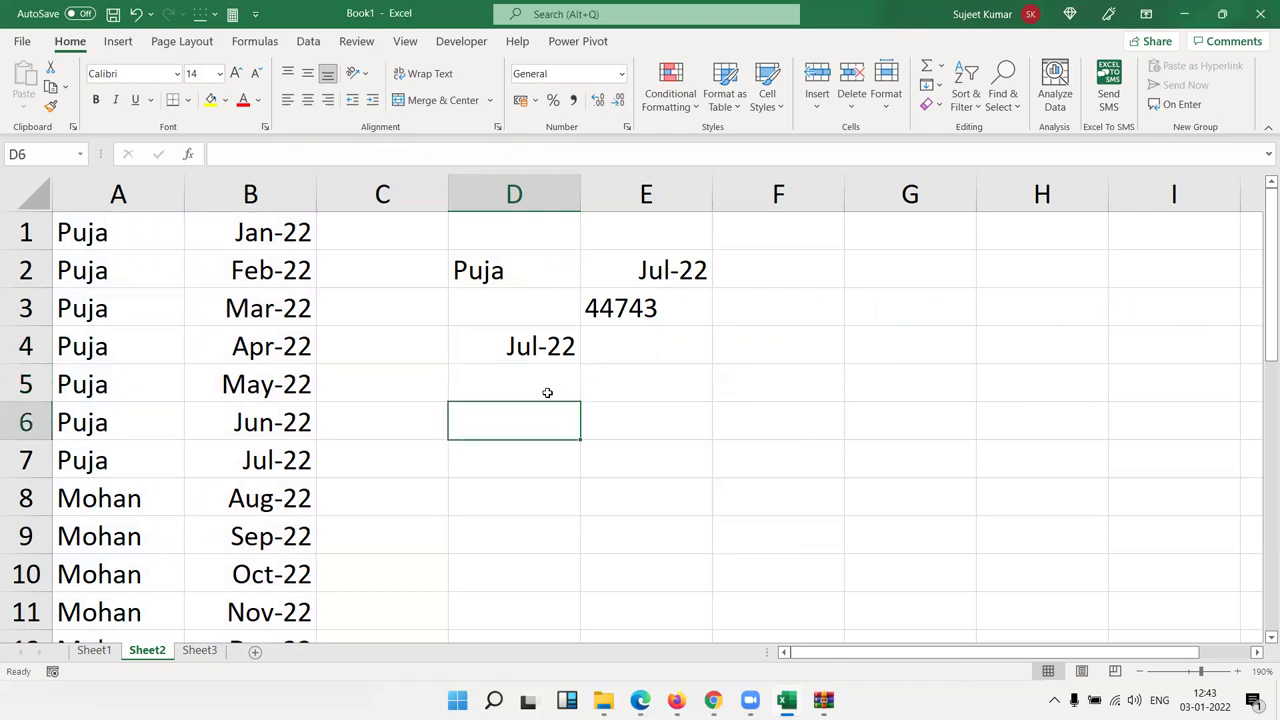
text(1)
key(Tab)
text(2)
key(Tab)
text(3	4)
key(Tab)
text(5)
key(Return)
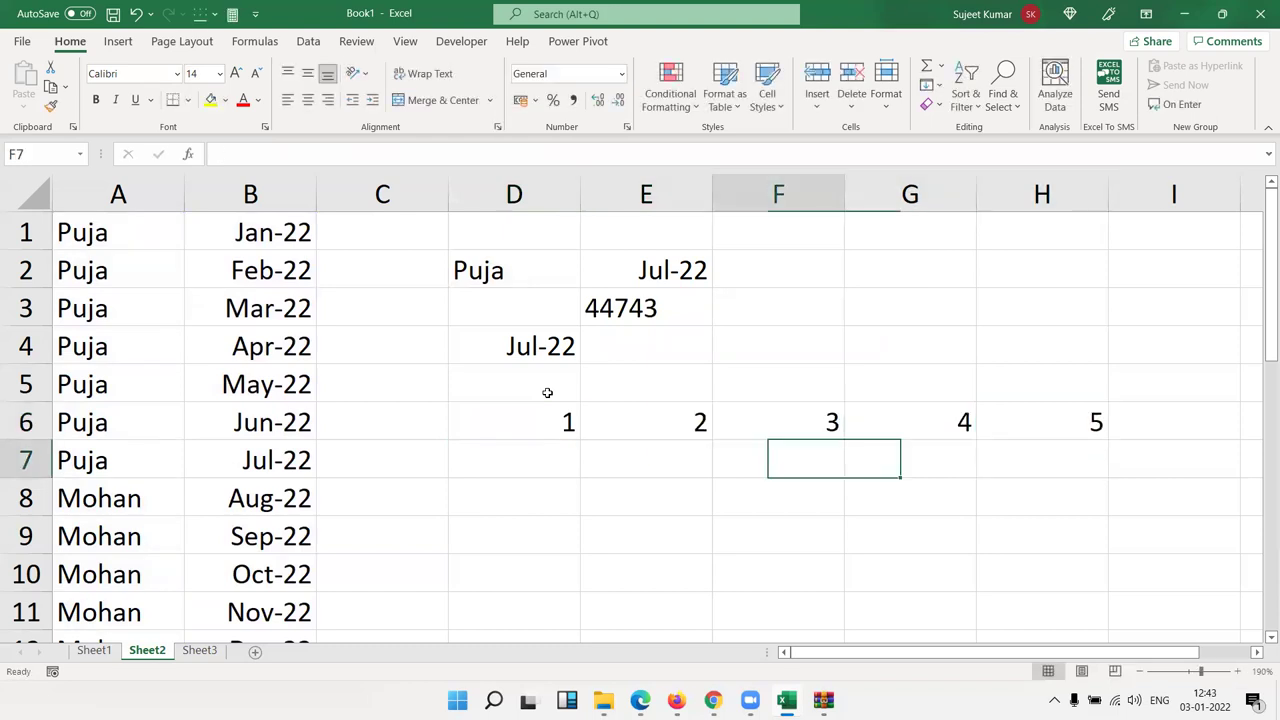
key(Up)
key(Right)
key(Right)
key(Right)
key(Left)
key(Left)
key(Left)
key(Left)
key(Left)
Enter the array constant ={1,2,3,4,5} in D7 so it spills across to H7
key(Down)
text(=)
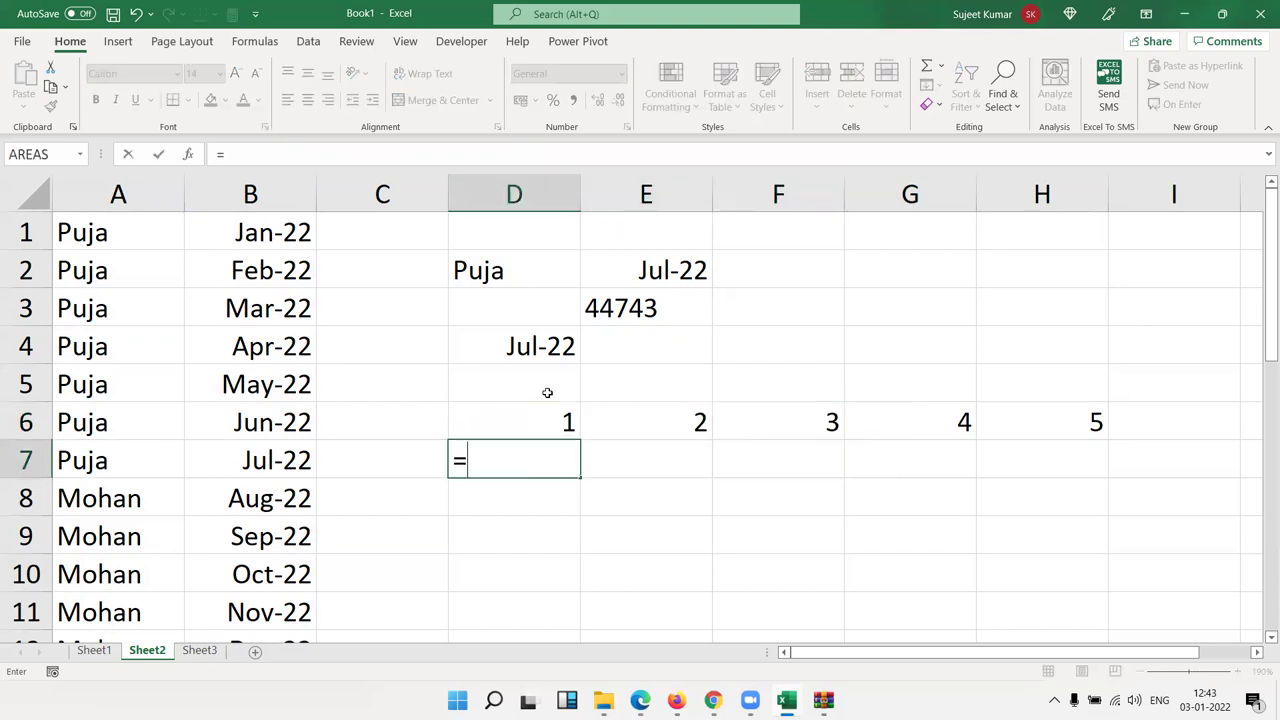
text({1,2,3,4,5})
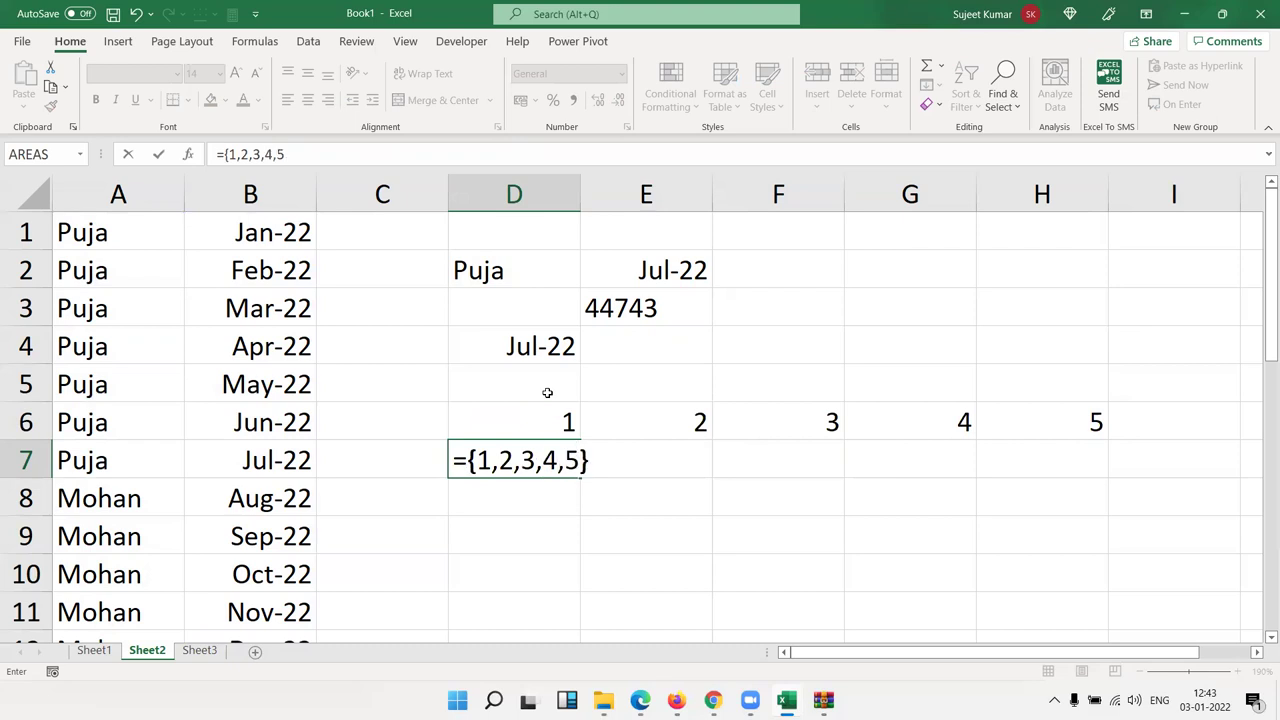
key(Return)
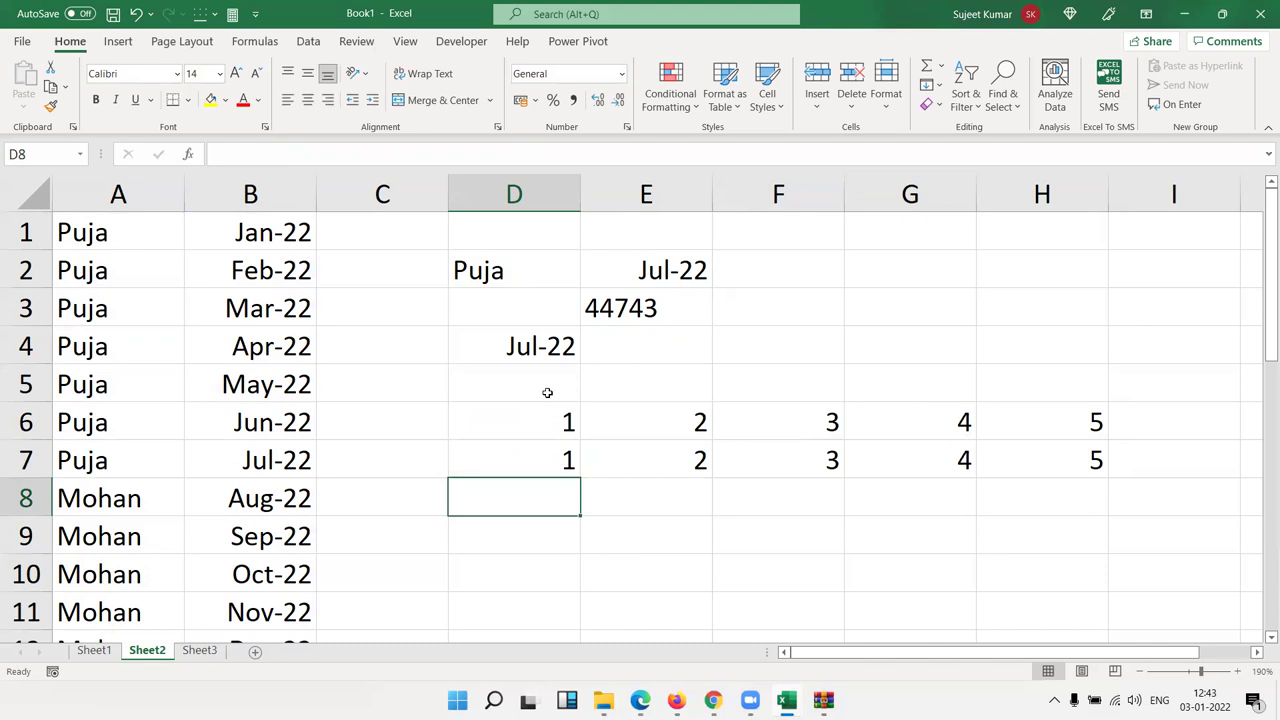
key(Up)
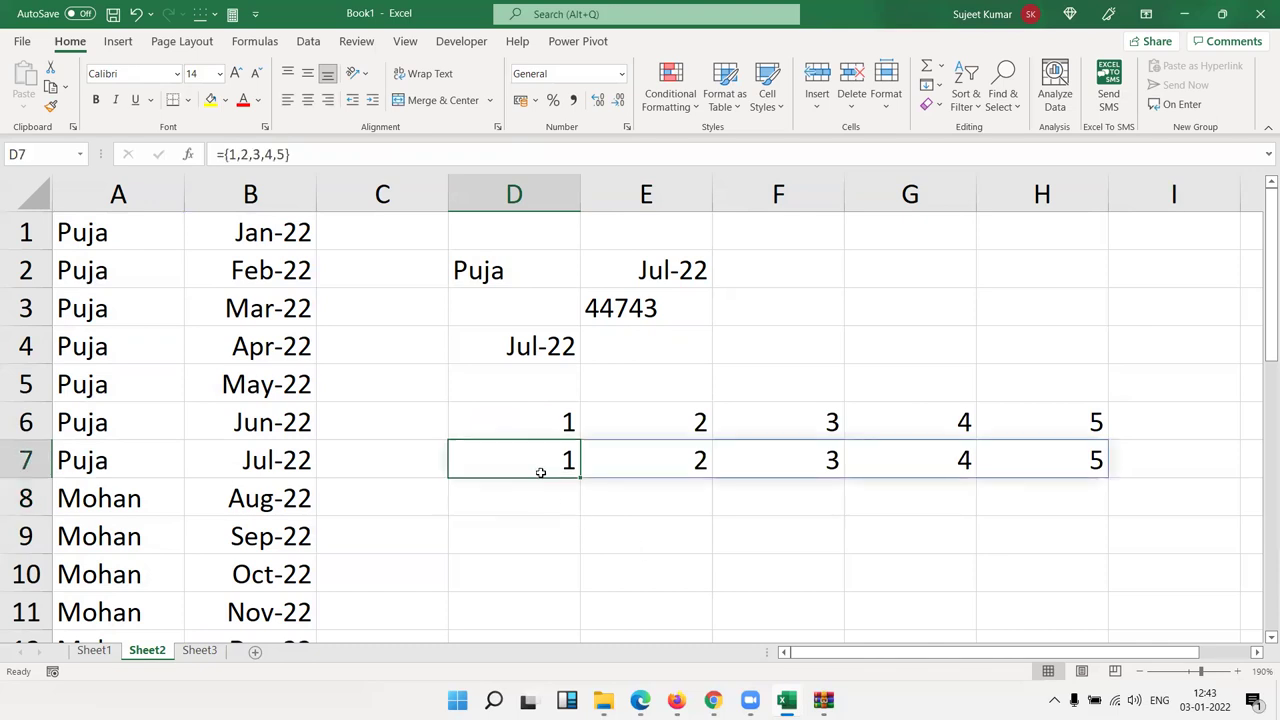
key(F2)
key(Home)
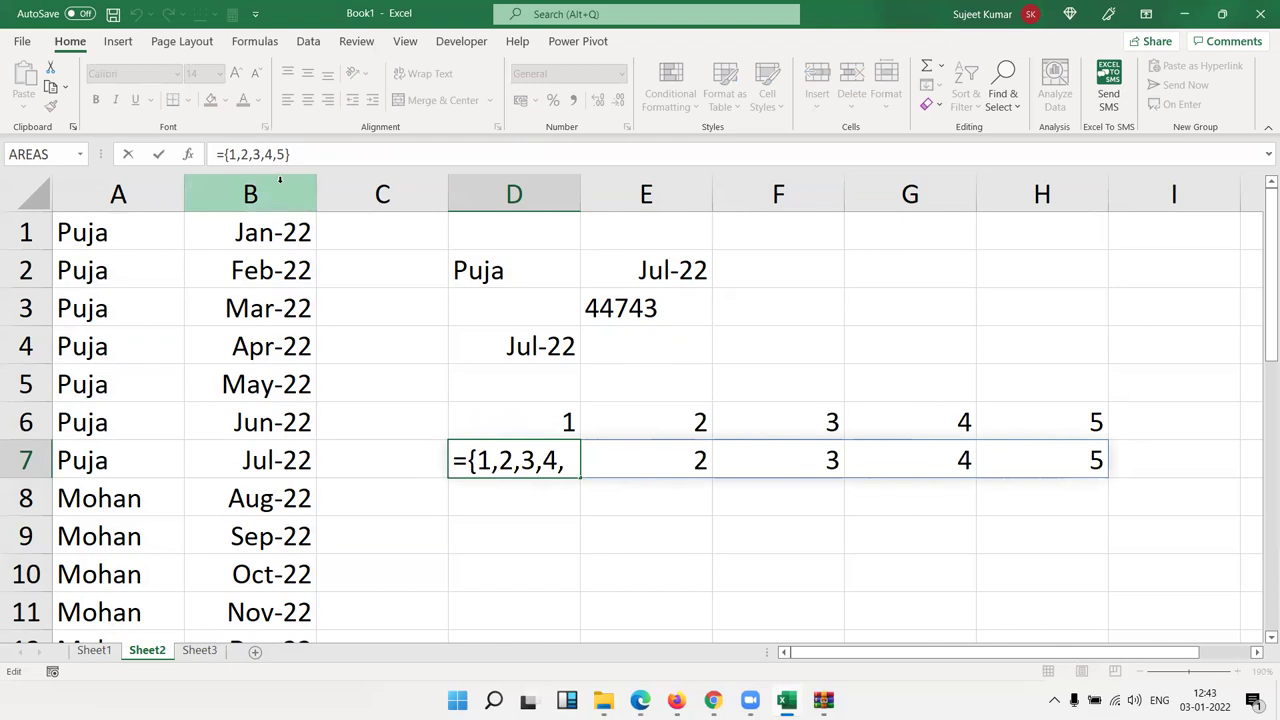
key(Escape)
Check the spilled values in E7:H7 against row 6 and re-commit D7's array formula
click(660, 455)
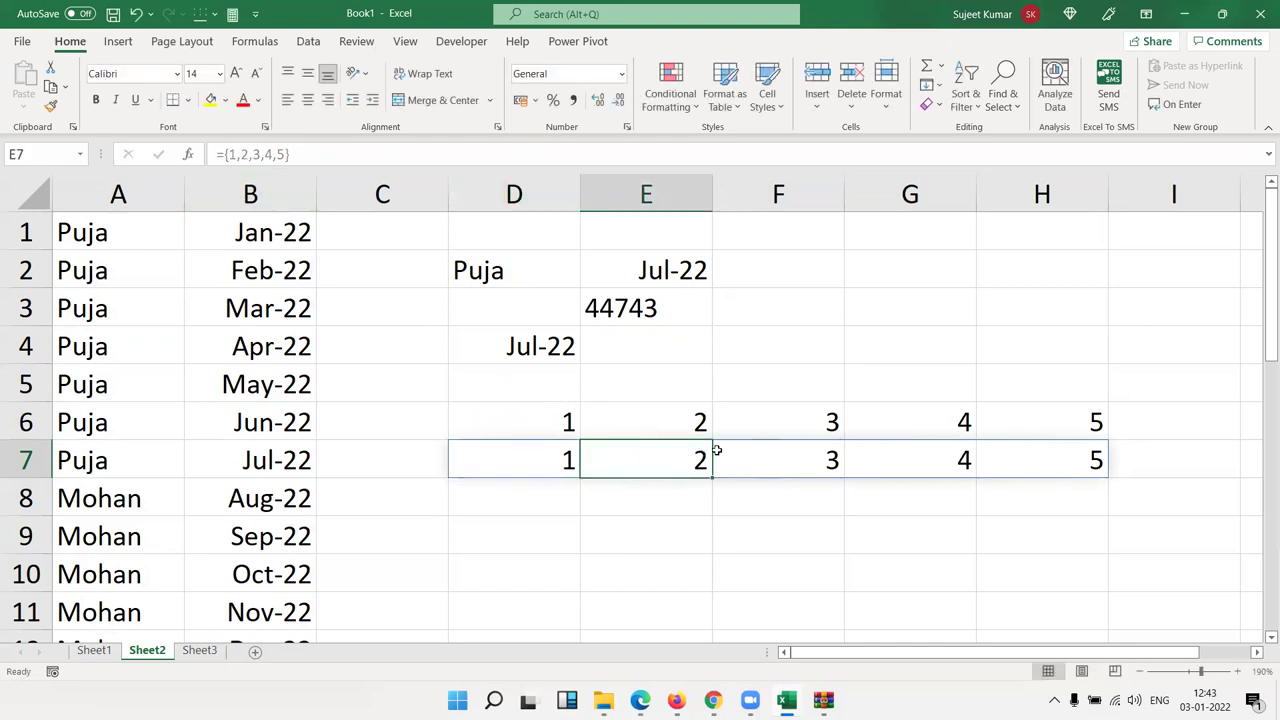
click(790, 458)
click(965, 464)
click(1008, 459)
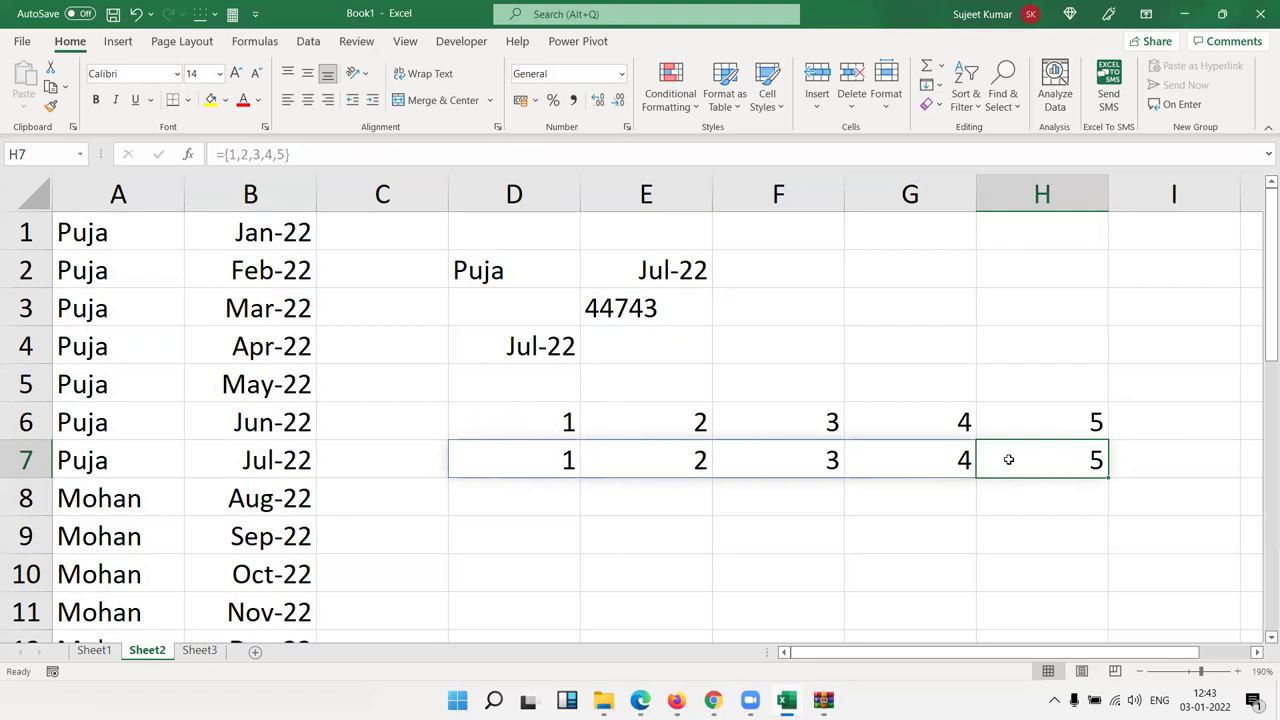
drag(556, 458, 1043, 436)
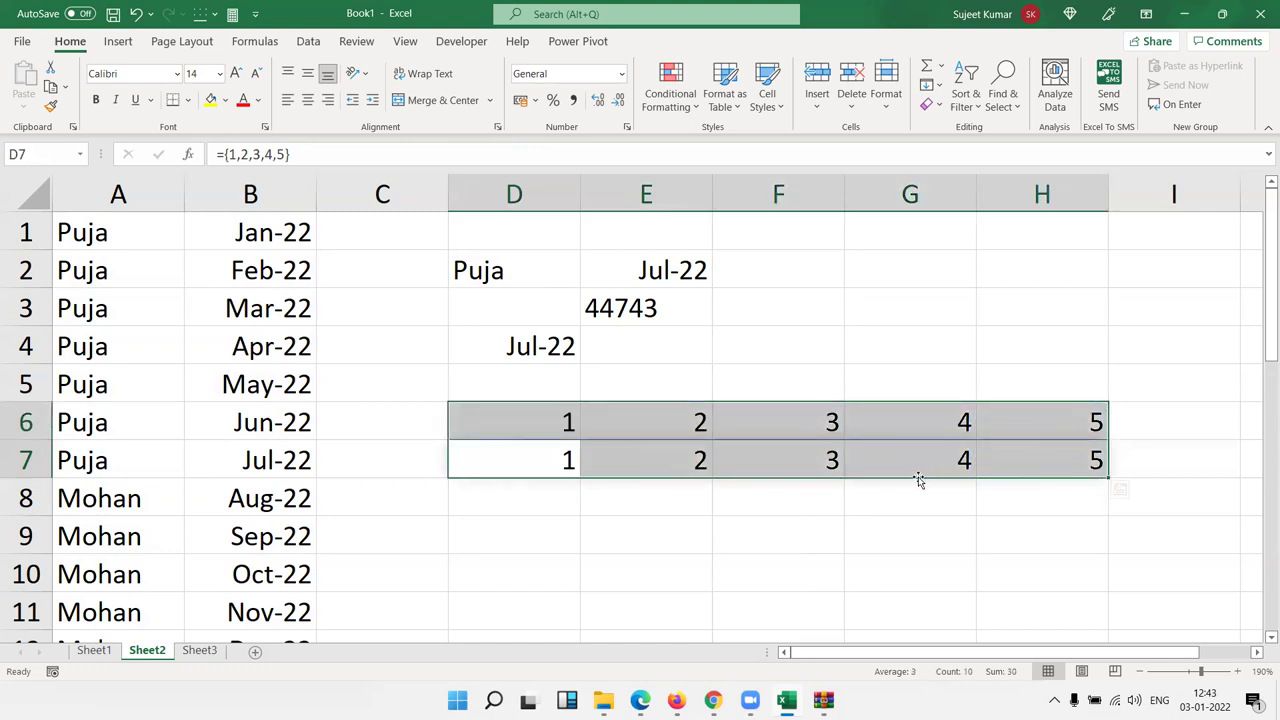
drag(569, 420, 1066, 463)
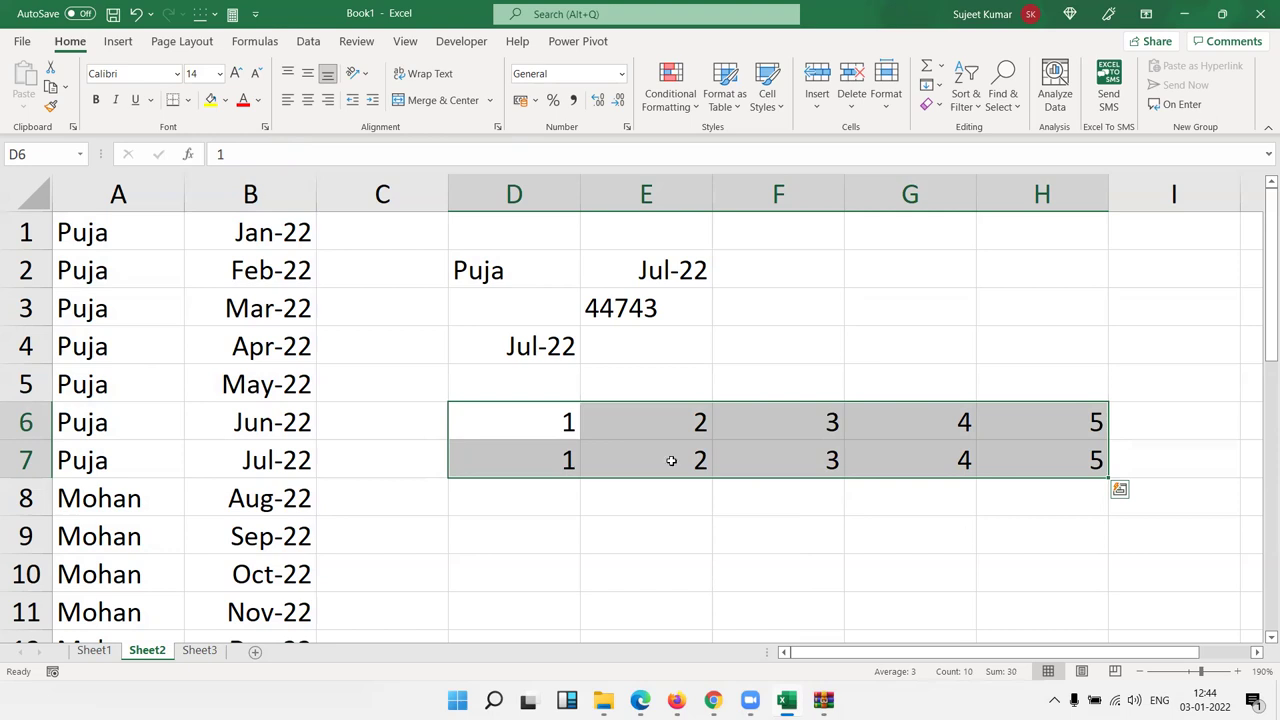
click(586, 428)
double_click(552, 456)
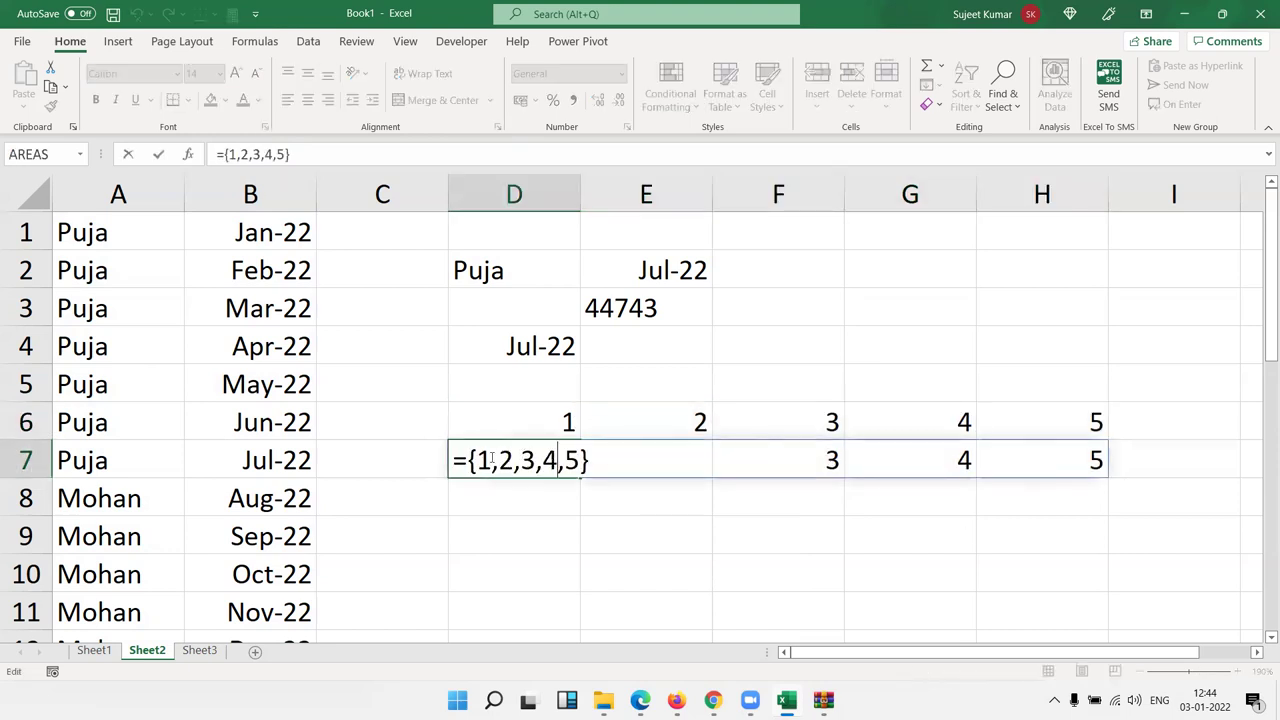
drag(466, 460, 591, 478)
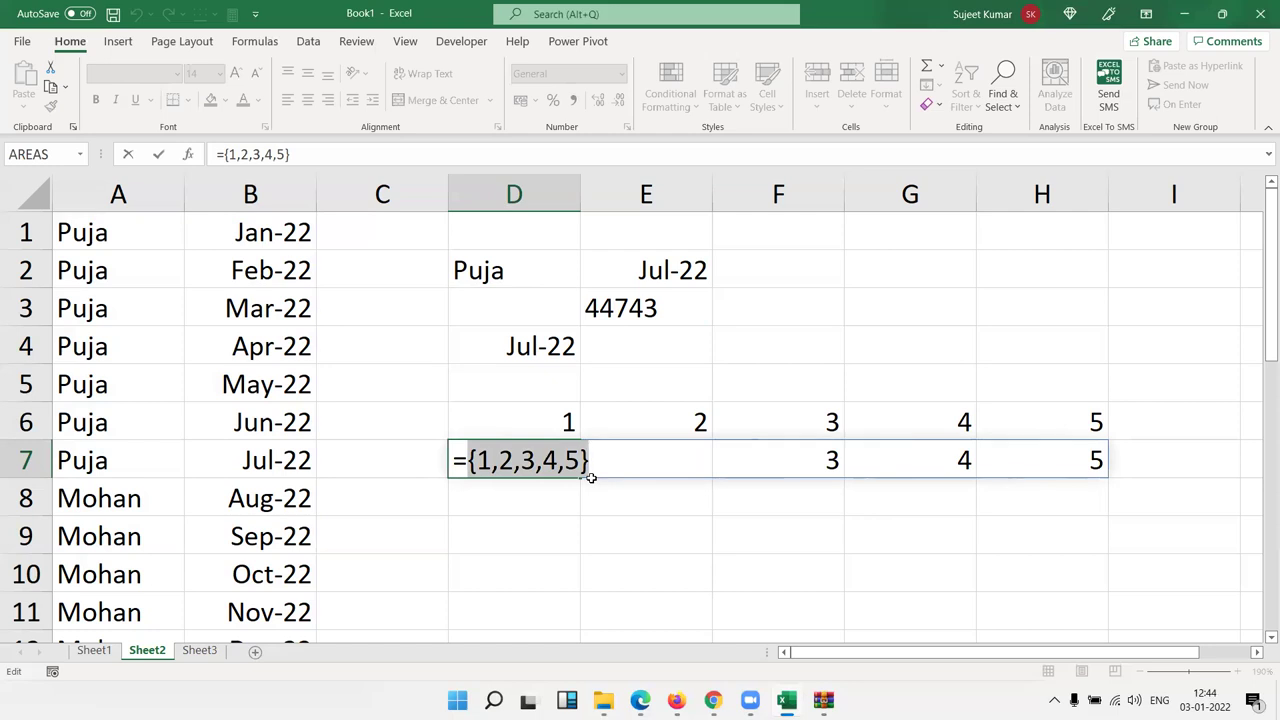
key(ctrl+Return)
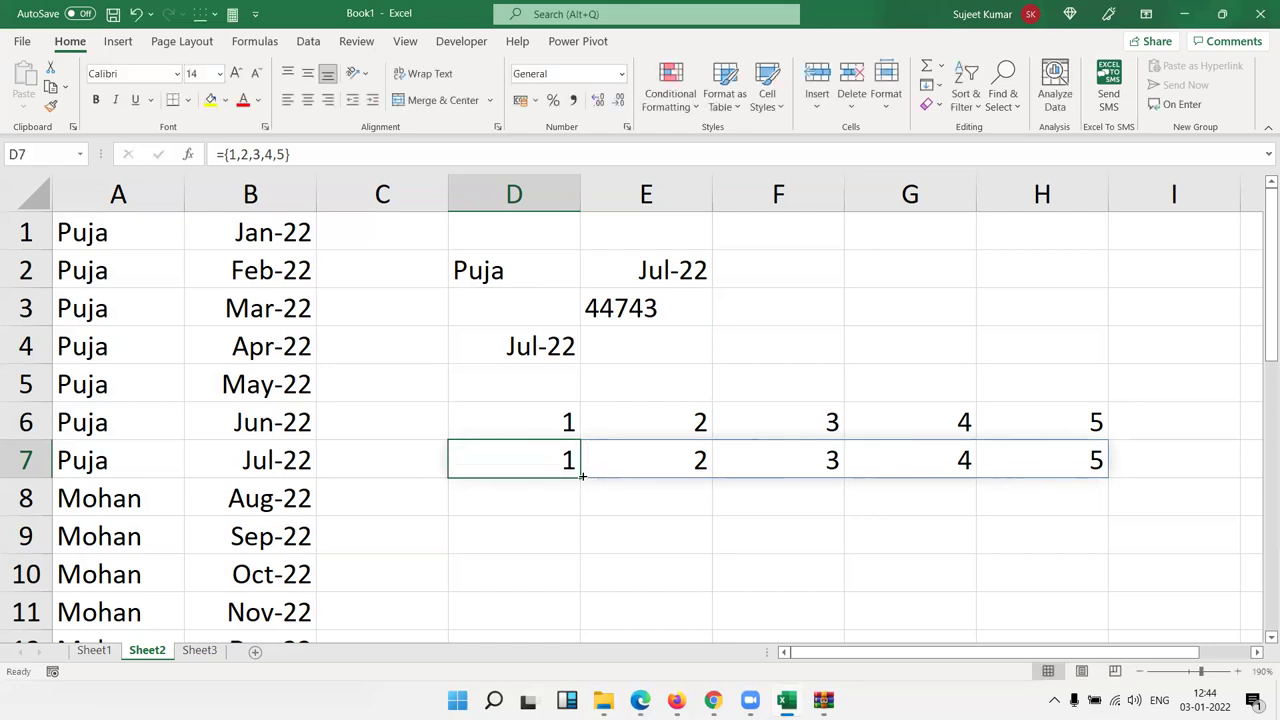